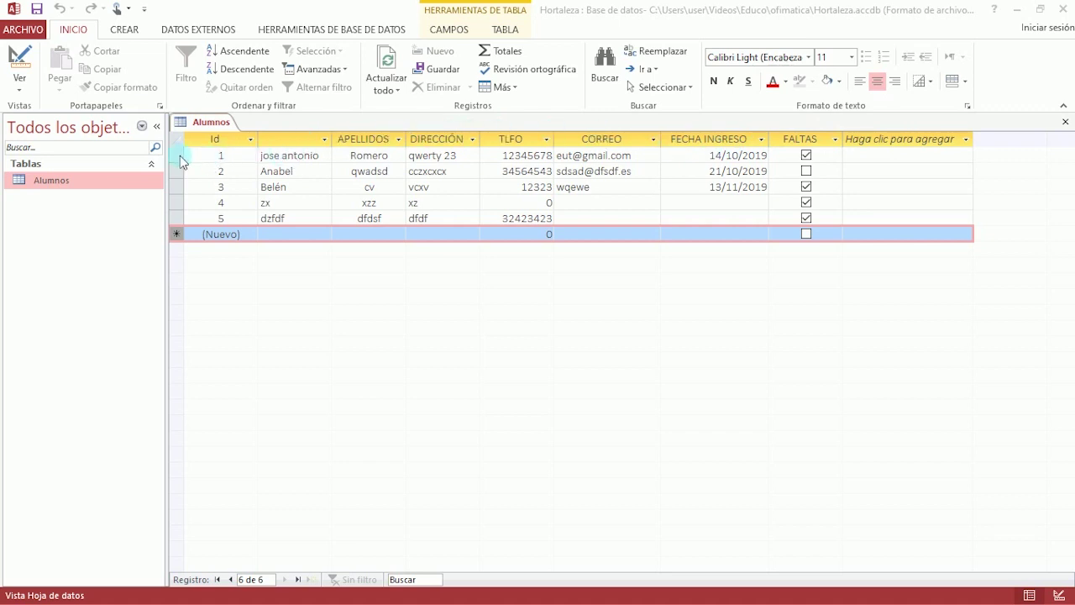
pyautogui.moveTo(177, 158); pyautogui.dragTo(176, 218)
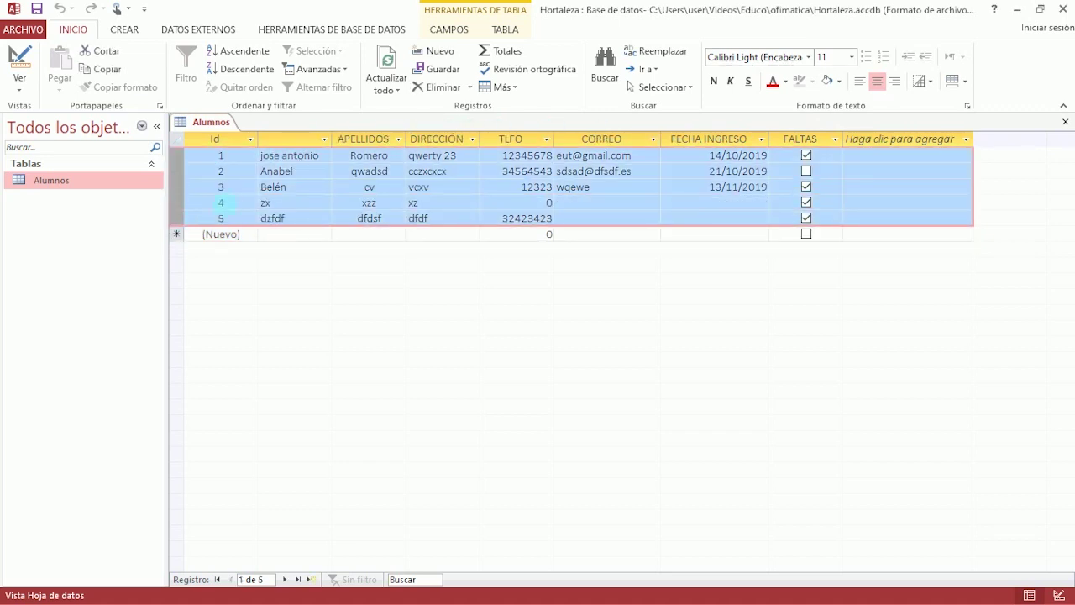
pyautogui.click(279, 171)
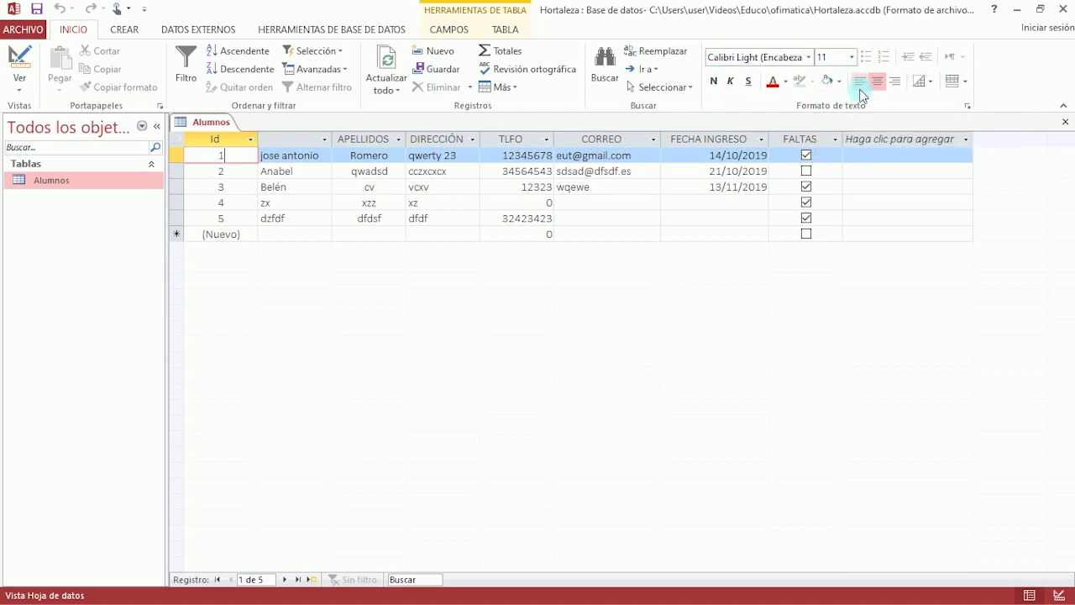
pyautogui.click(931, 83)
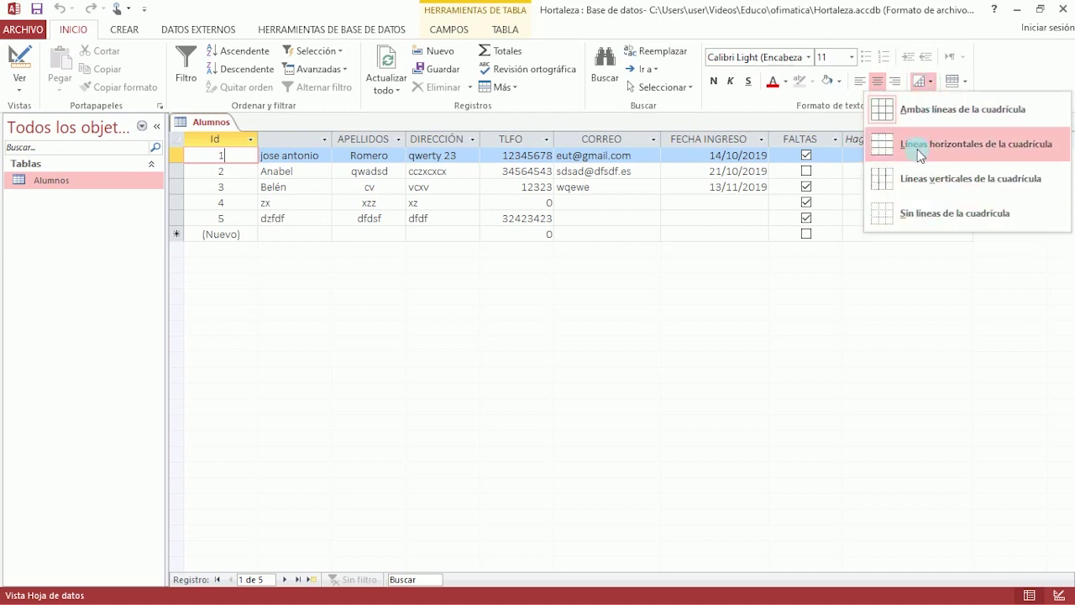
pyautogui.click(871, 304)
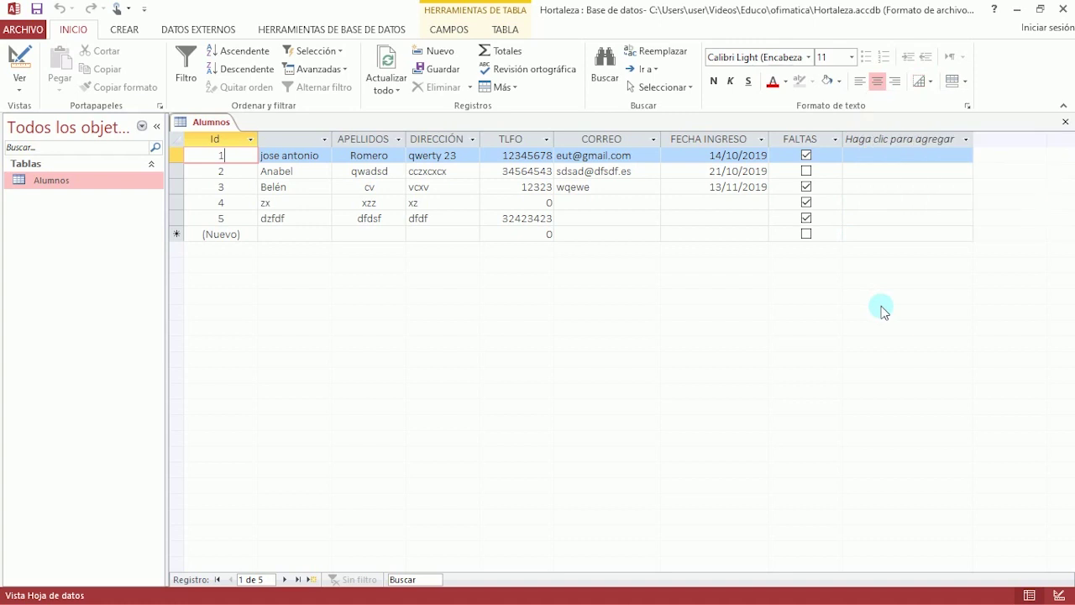
pyautogui.click(966, 81)
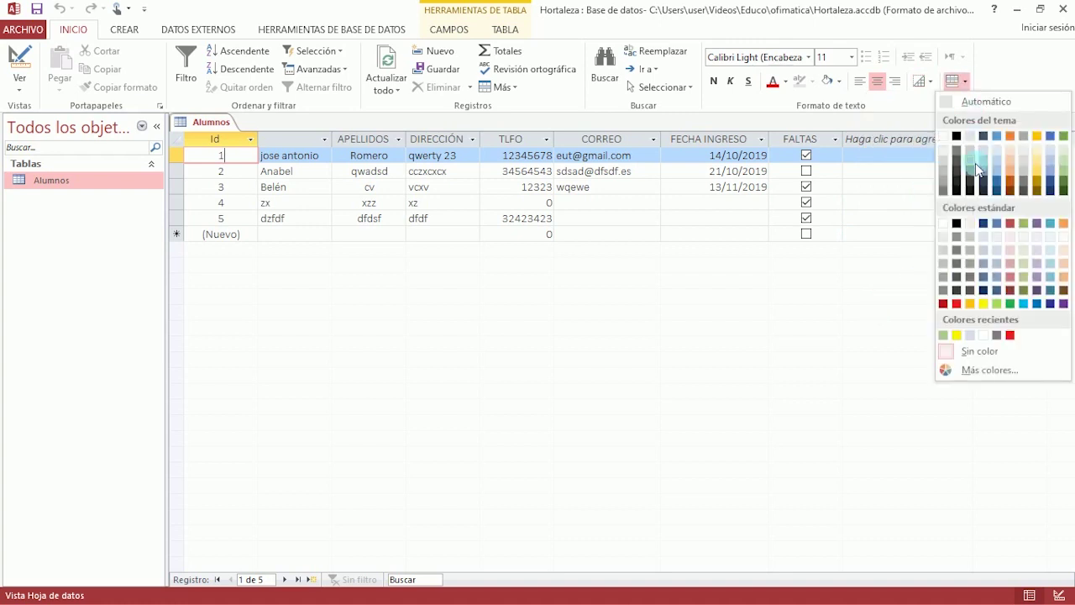
pyautogui.click(667, 324)
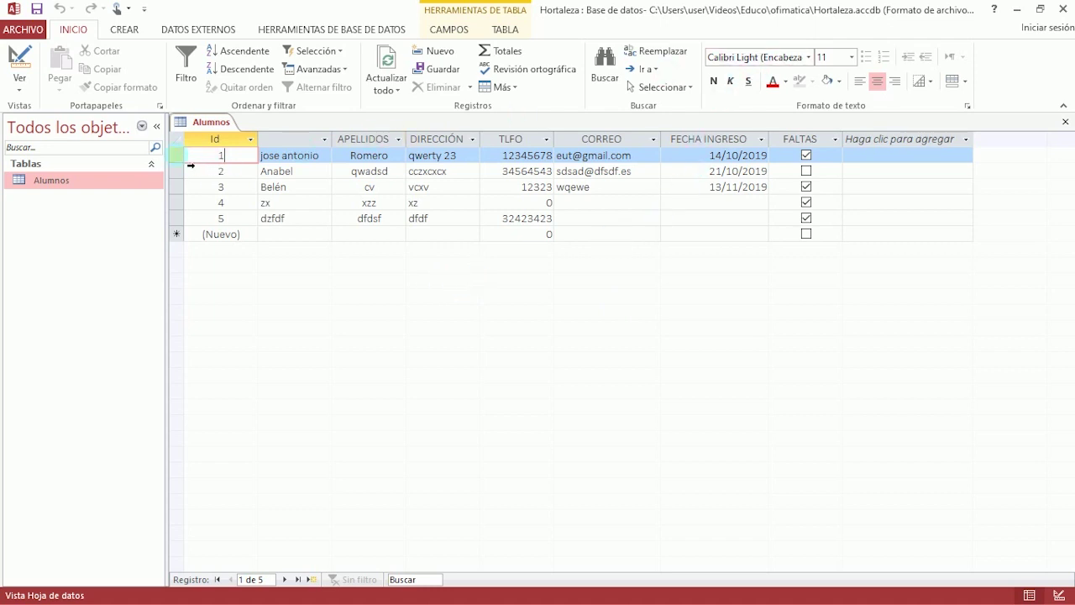
# Step: Select the first record of the Alumnos table and set the datasheet font to Algerian
pyautogui.click(176, 155)
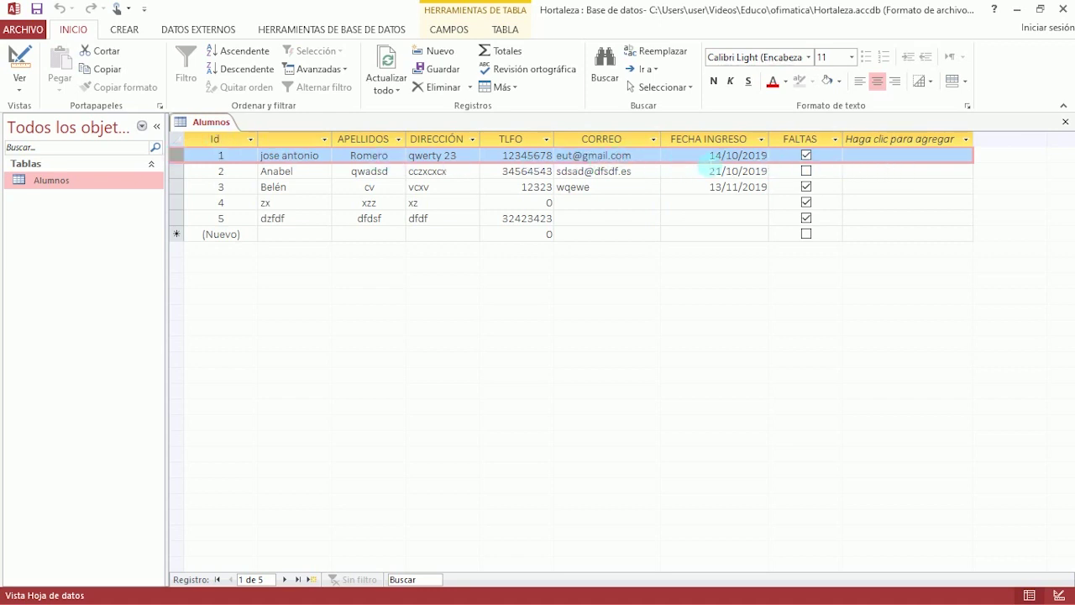
pyautogui.click(807, 57)
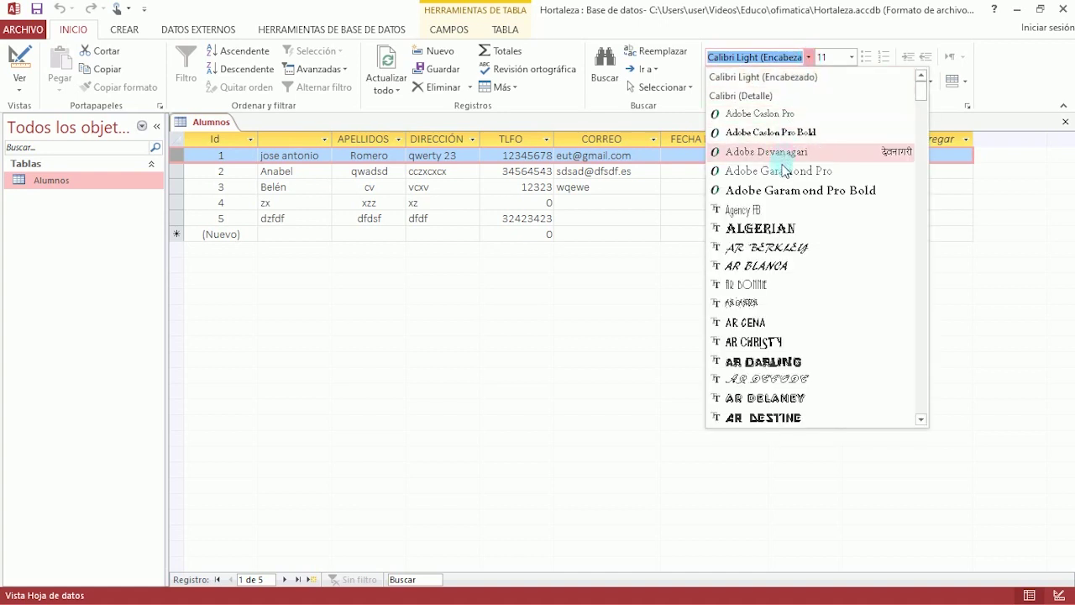
pyautogui.click(776, 228)
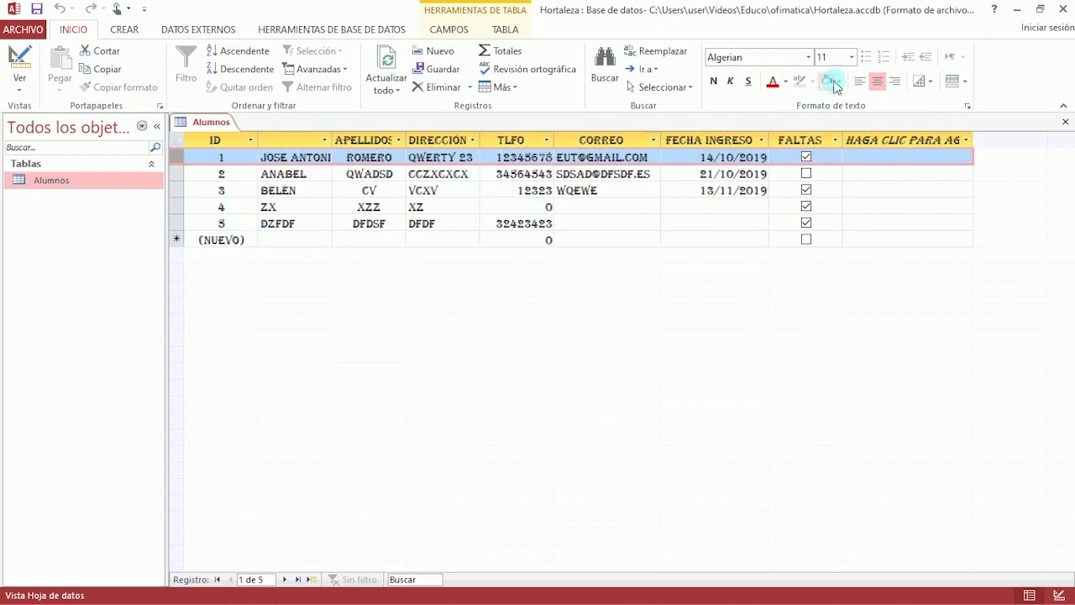
# Step: Try font size 14 on the Alumnos datasheet text and restore it to 11
pyautogui.click(851, 57)
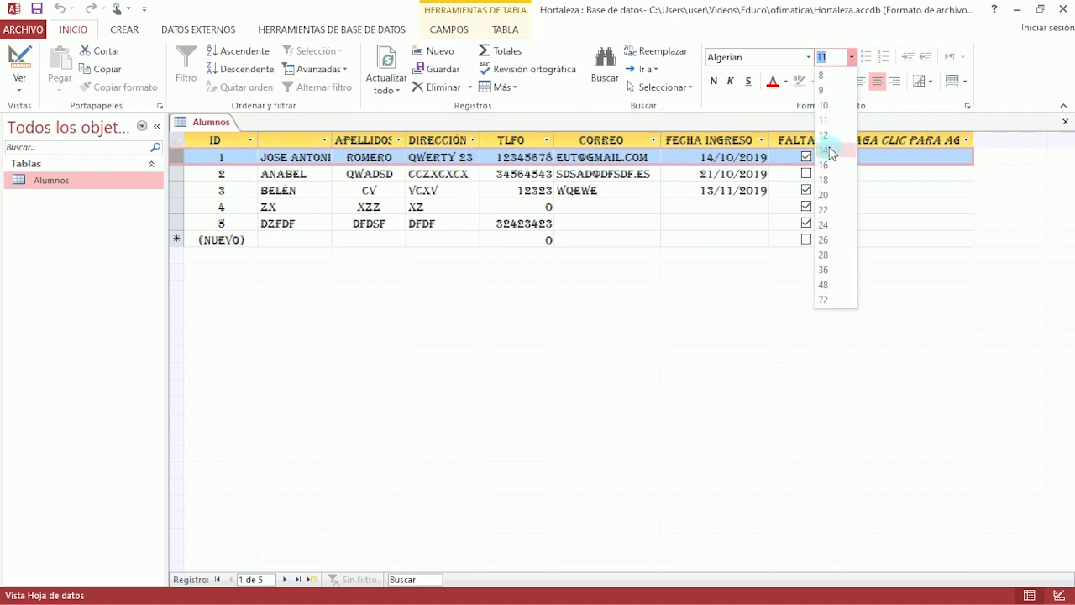
pyautogui.click(824, 149)
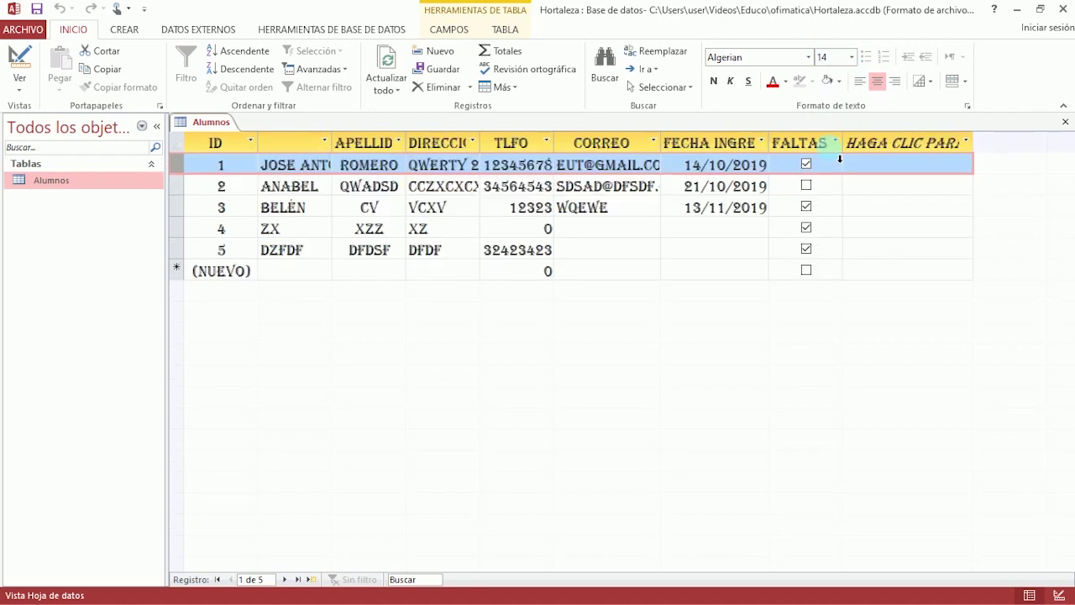
pyautogui.click(851, 56)
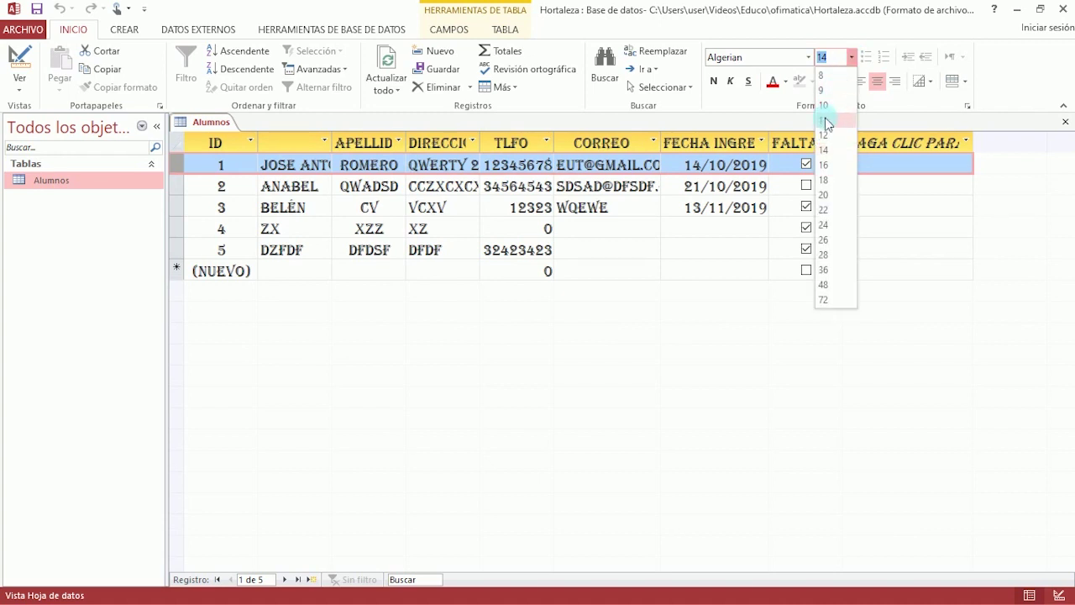
pyautogui.click(824, 120)
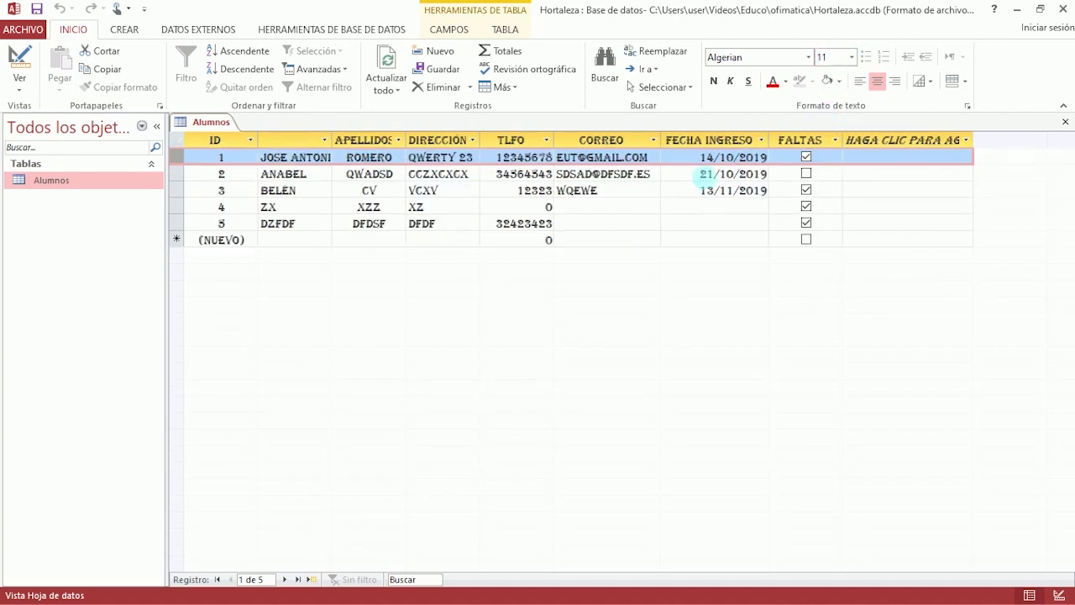
# Step: Try bold, italic and underline on the Alumnos datasheet text and remove all three styles
pyautogui.click(713, 82)
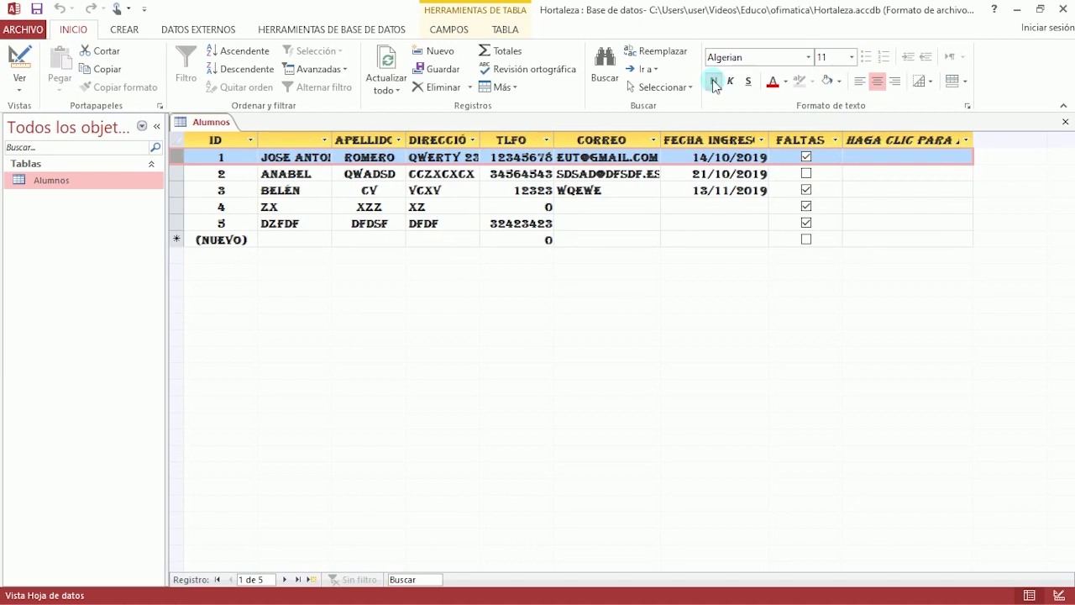
pyautogui.click(732, 83)
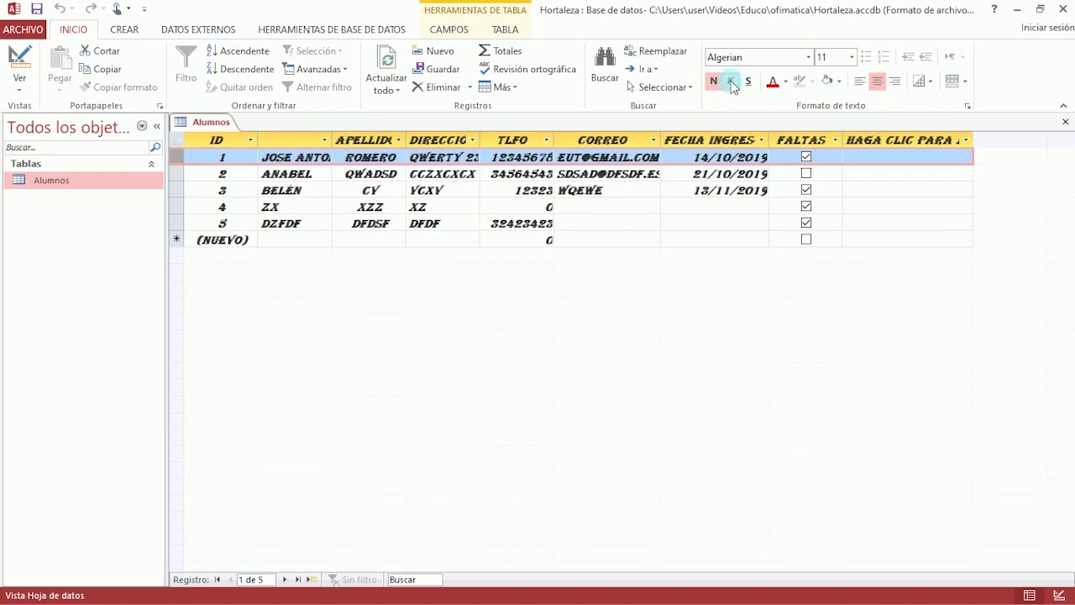
pyautogui.click(748, 84)
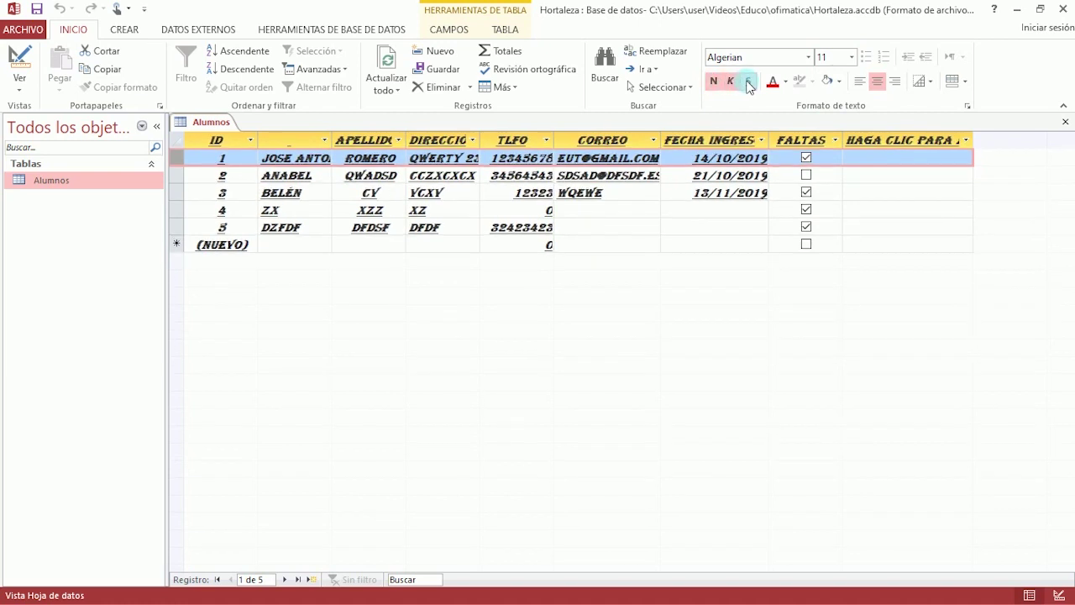
pyautogui.click(747, 83)
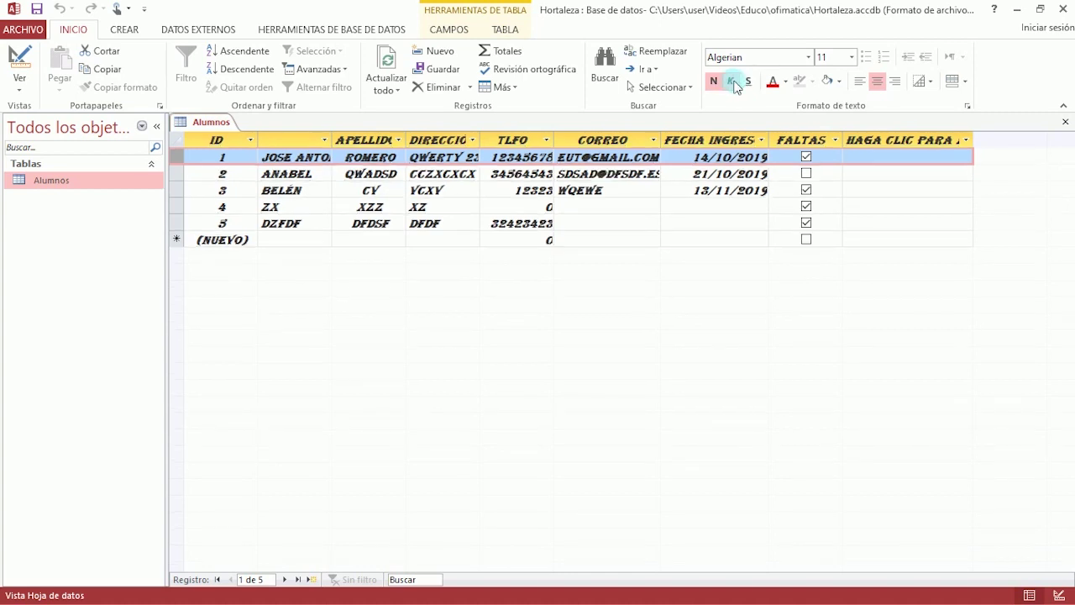
pyautogui.click(730, 82)
pyautogui.click(715, 84)
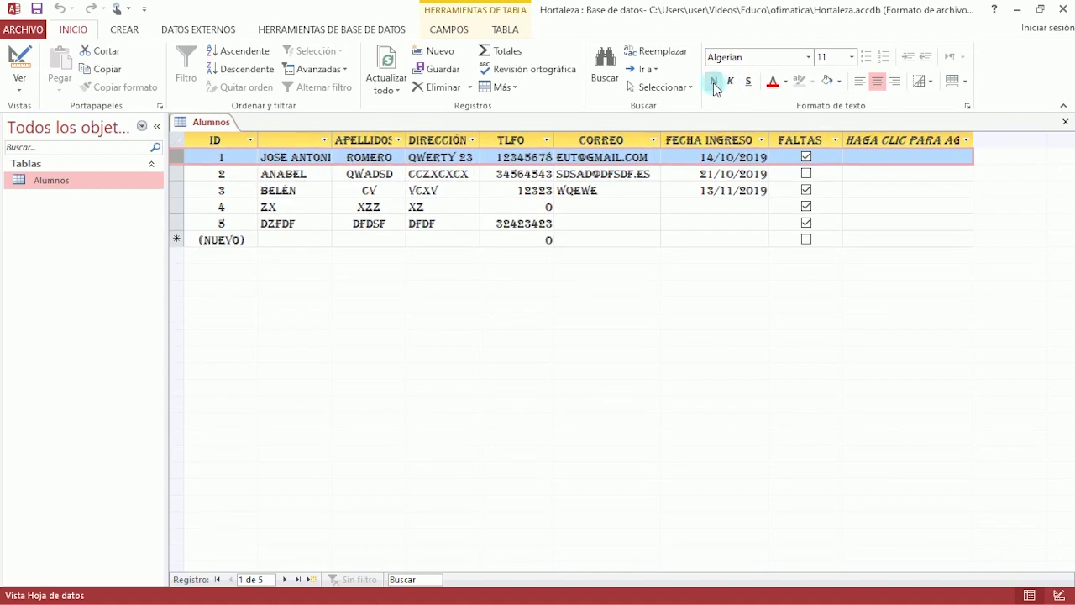
# Step: Try the AR DARLING font on the Alumnos datasheet and replace it with Agency FB
pyautogui.click(809, 57)
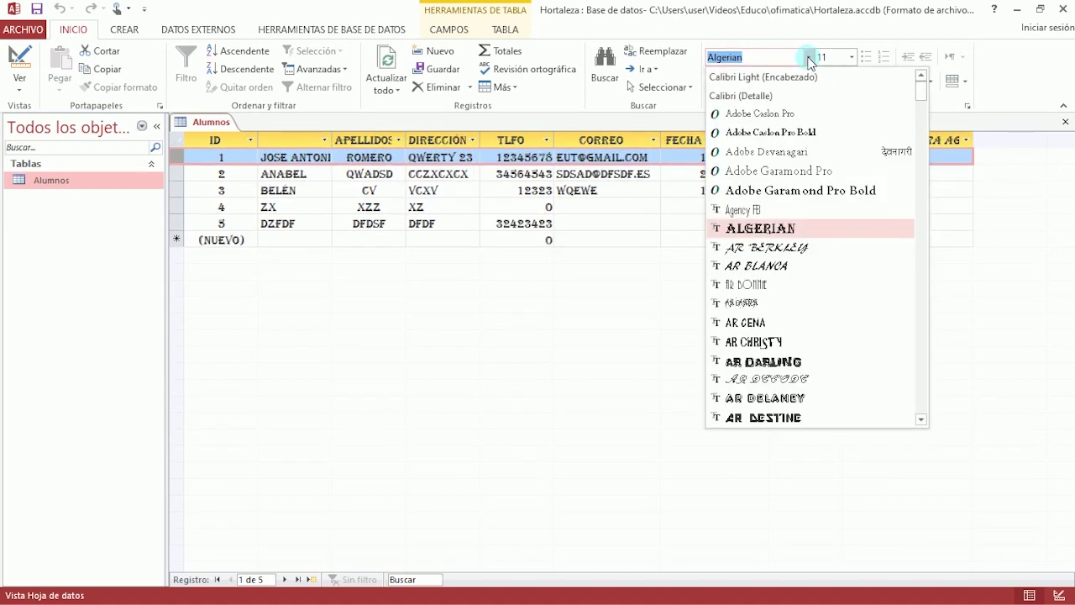
pyautogui.click(745, 362)
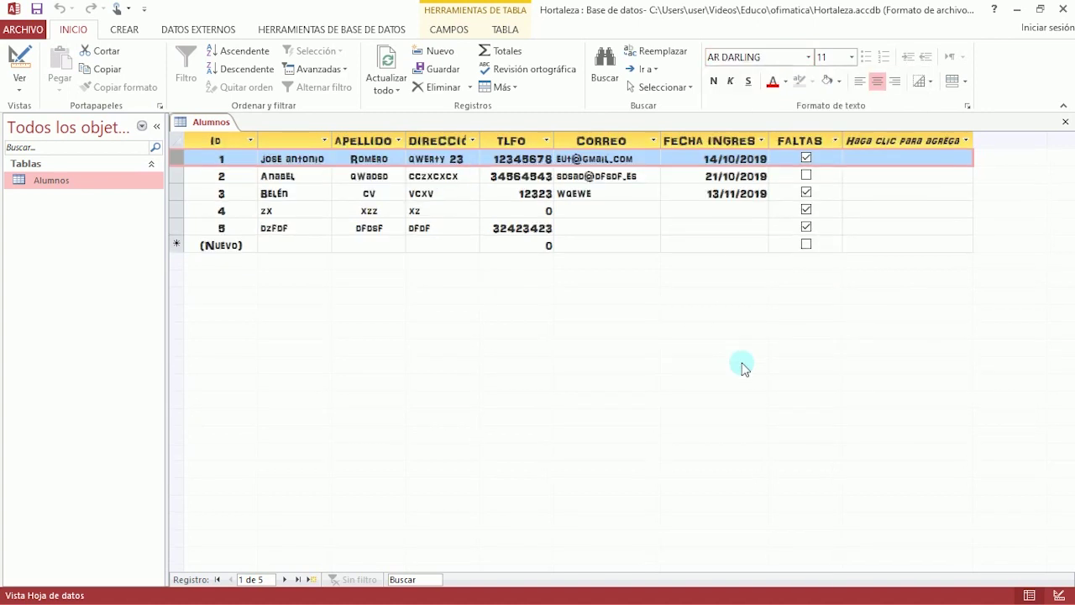
pyautogui.click(809, 57)
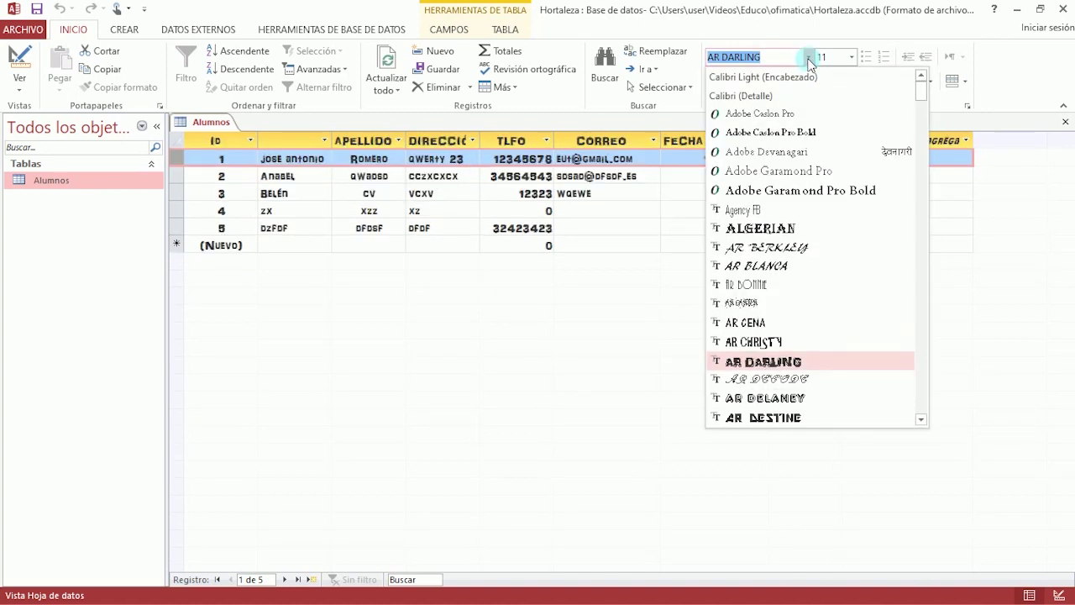
pyautogui.click(746, 210)
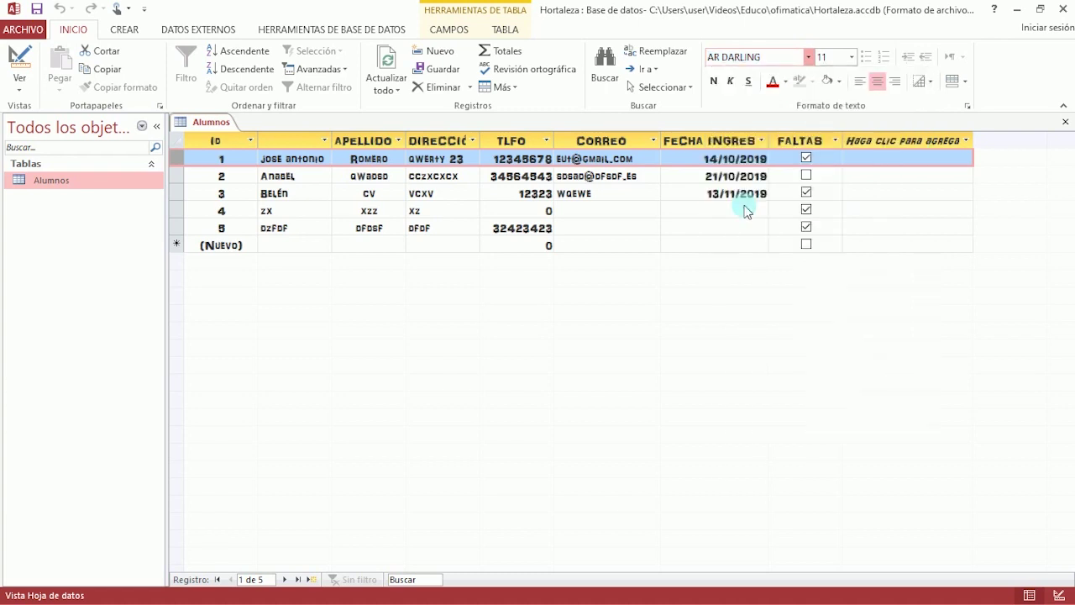
pyautogui.click(809, 57)
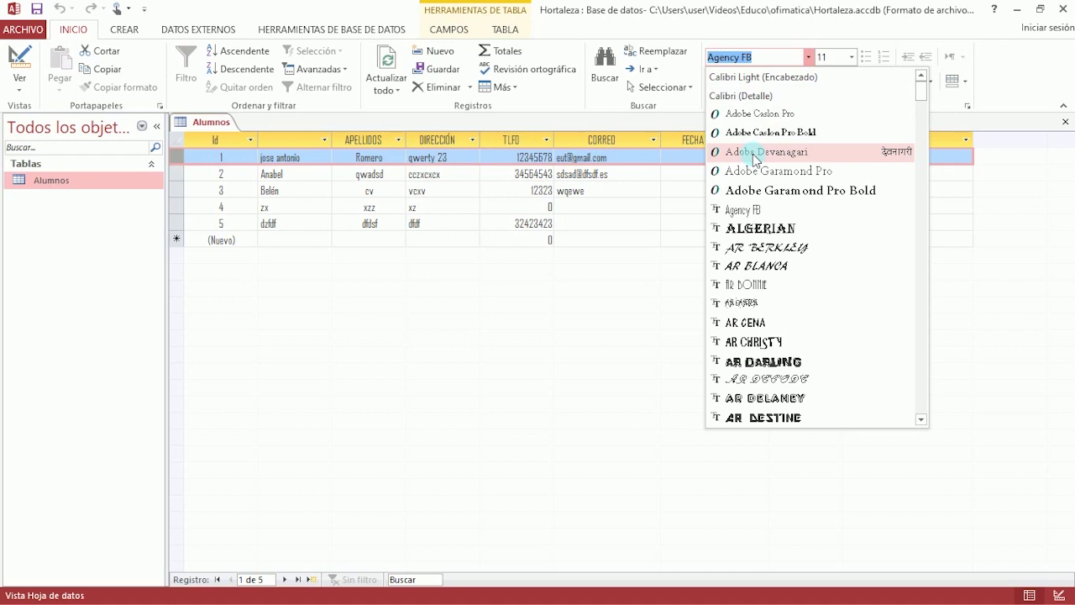
pyautogui.click(456, 334)
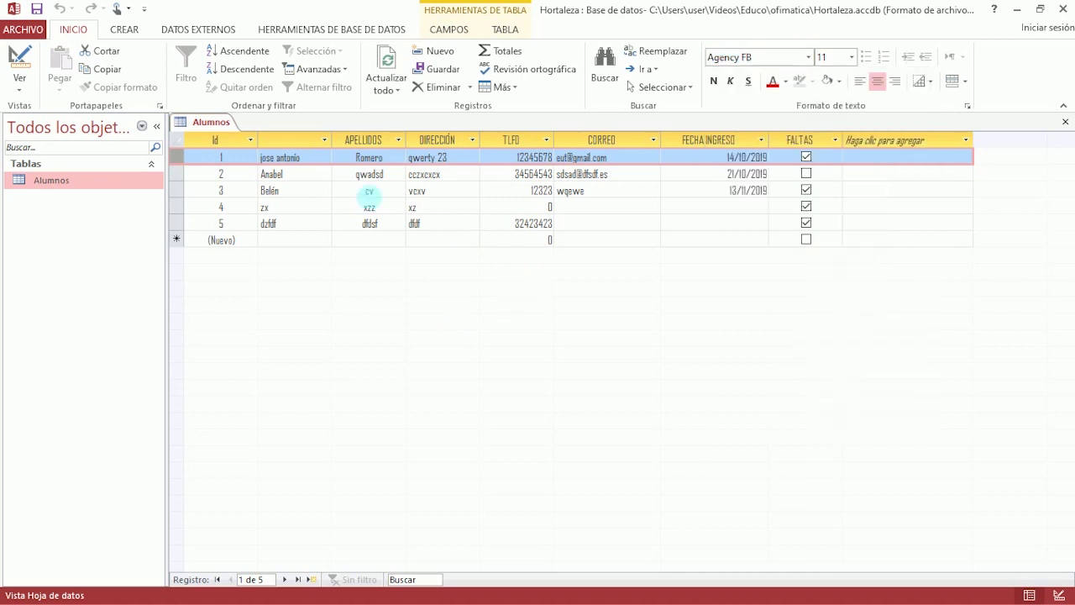
pyautogui.click(807, 57)
pyautogui.click(995, 292)
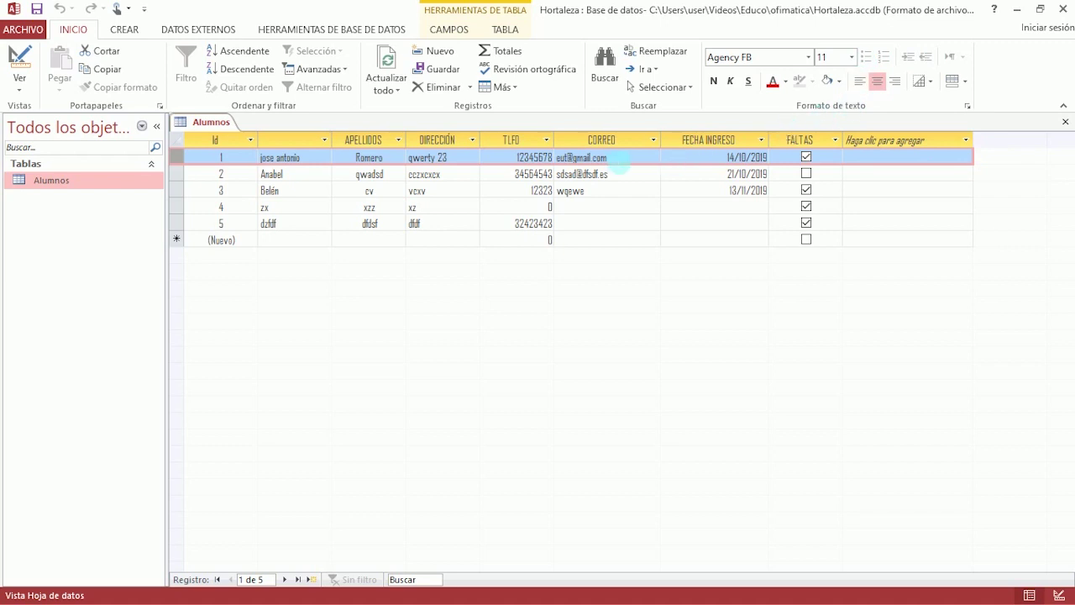
# Step: Try left alignment on the Id column and restore its centre alignment
pyautogui.click(860, 83)
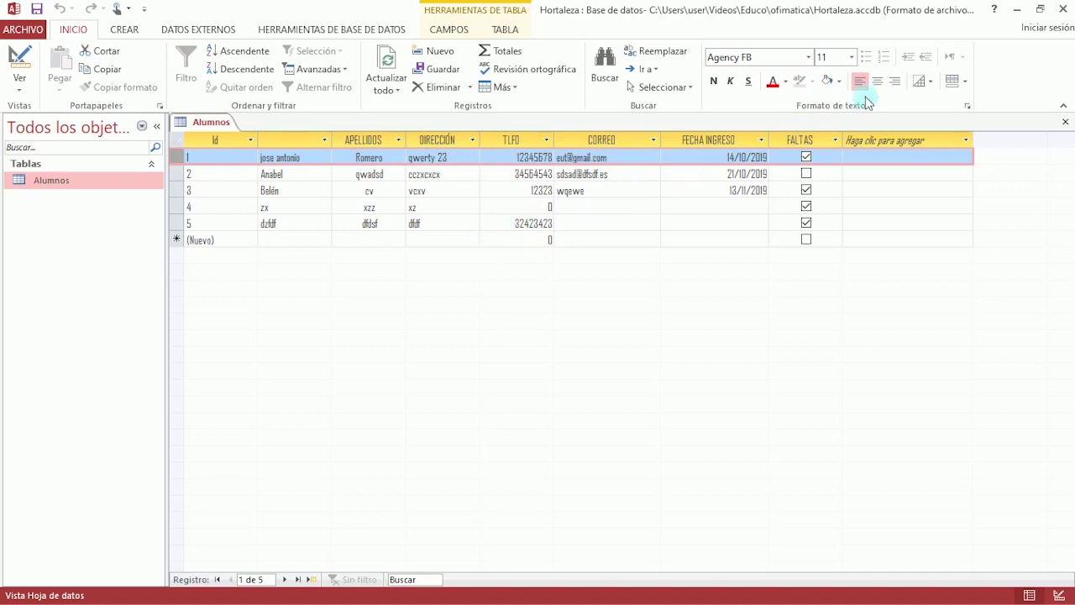
pyautogui.click(877, 80)
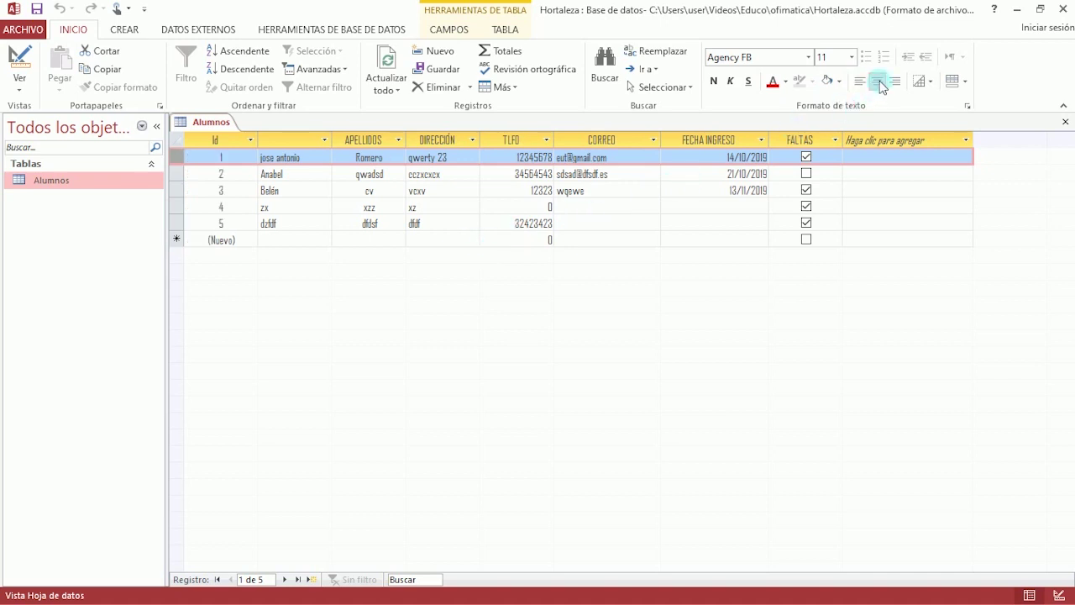
# Step: Centre the contents of the unnamed column between Id and APELLIDOS
pyautogui.click(298, 140)
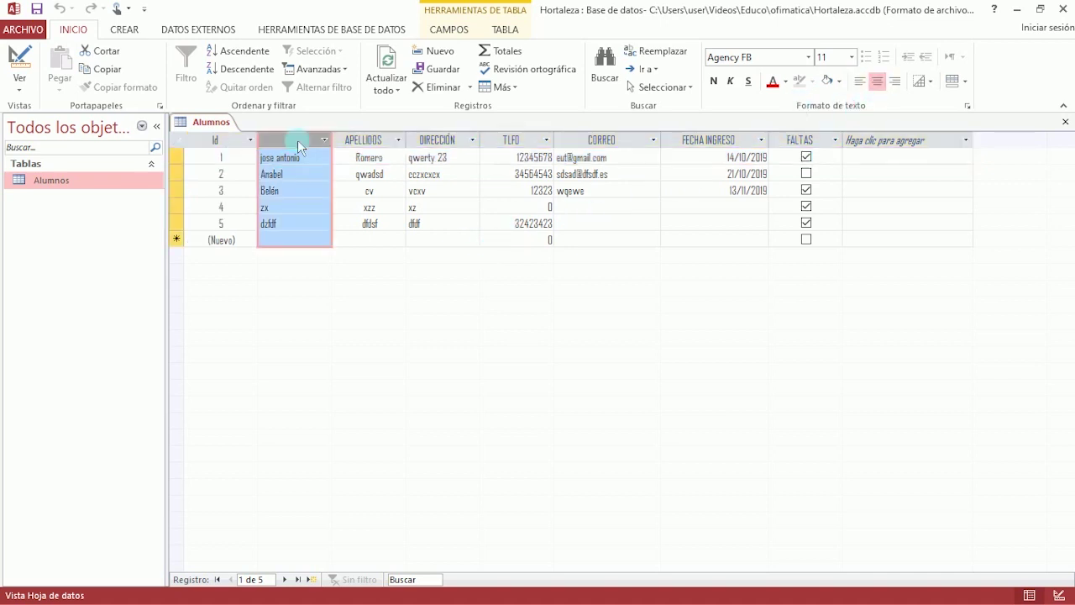
pyautogui.click(878, 81)
# Step: Try to centre the APELLIDOS, DIRECCIÓN and TLFO columns together as one selection
pyautogui.click(382, 141)
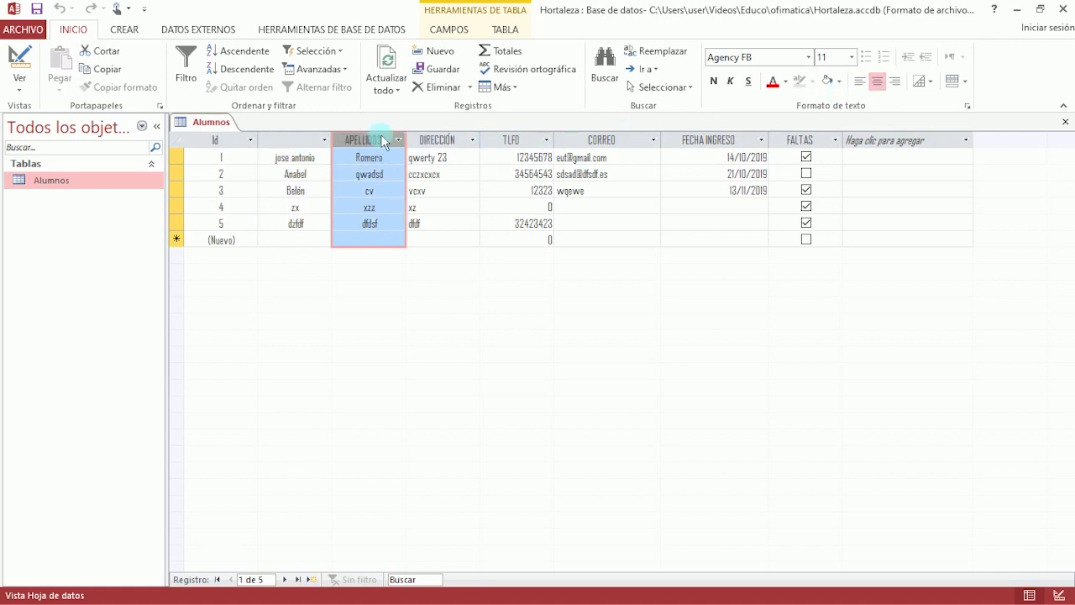
pyautogui.moveTo(382, 142); pyautogui.dragTo(524, 147)
pyautogui.click(878, 81)
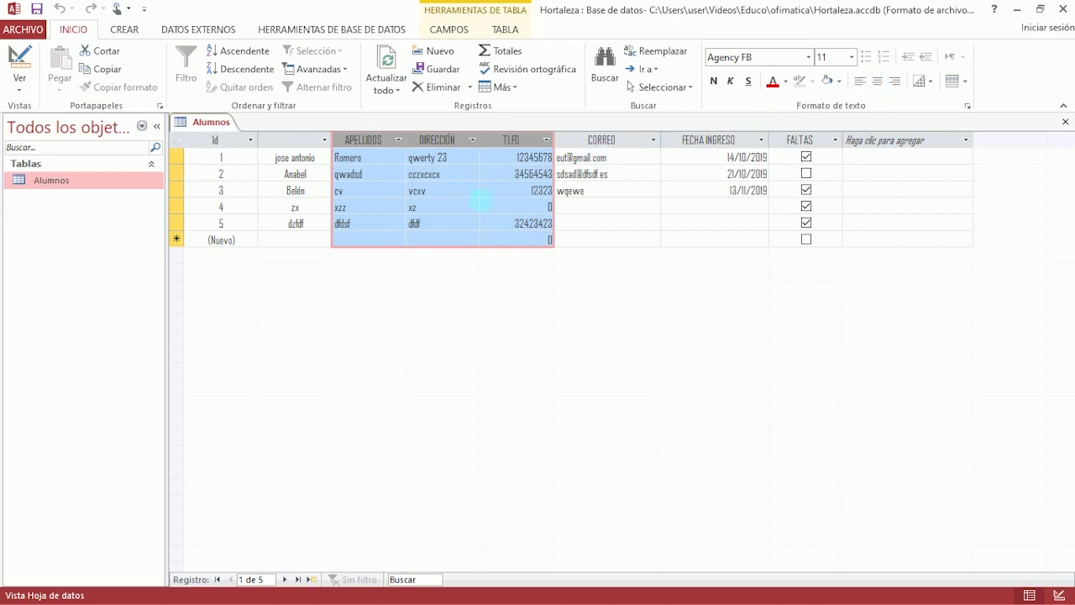
# Step: Centre the contents of the CORREO column and of the FECHA INGRESO column
pyautogui.click(607, 140)
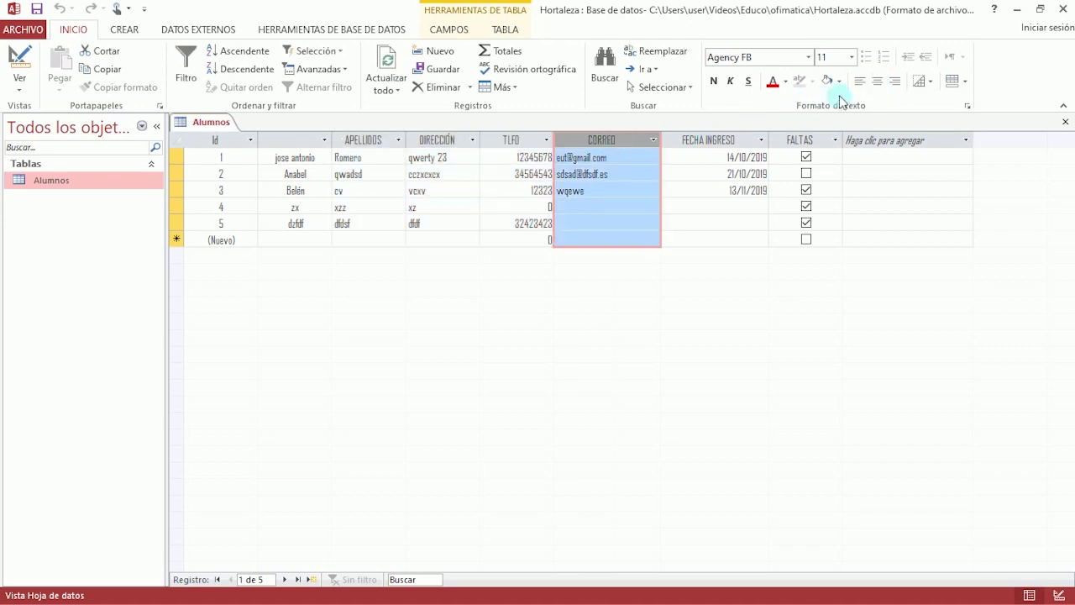
pyautogui.click(879, 82)
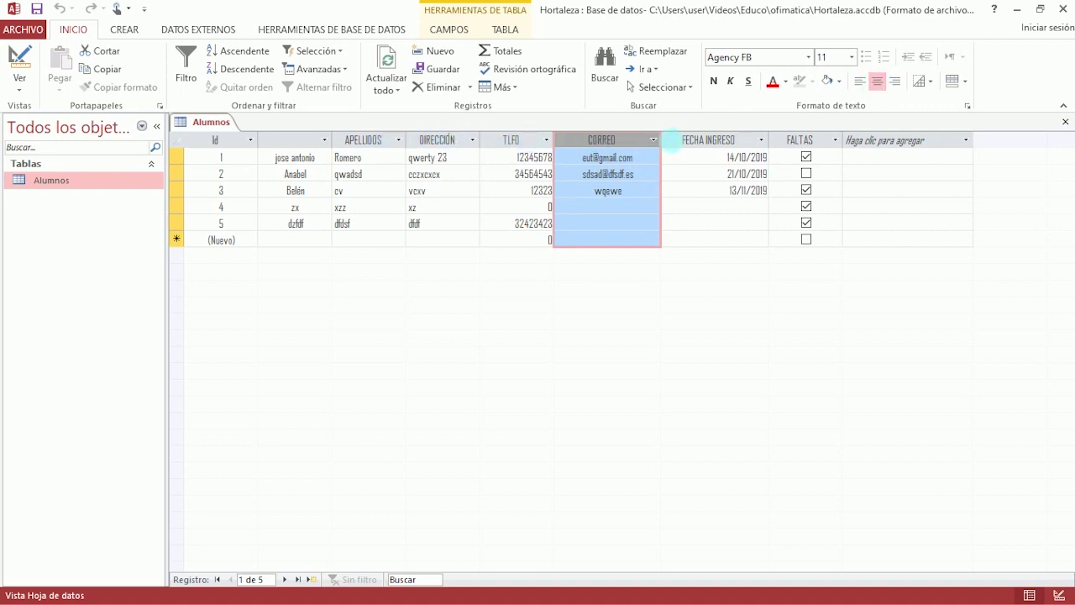
pyautogui.click(693, 140)
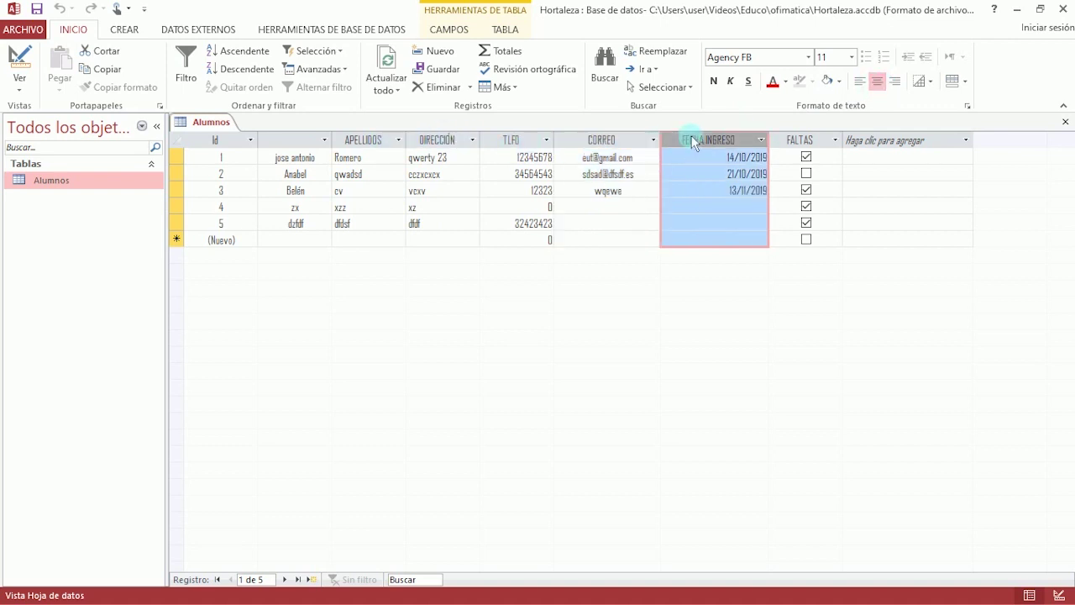
pyautogui.click(876, 82)
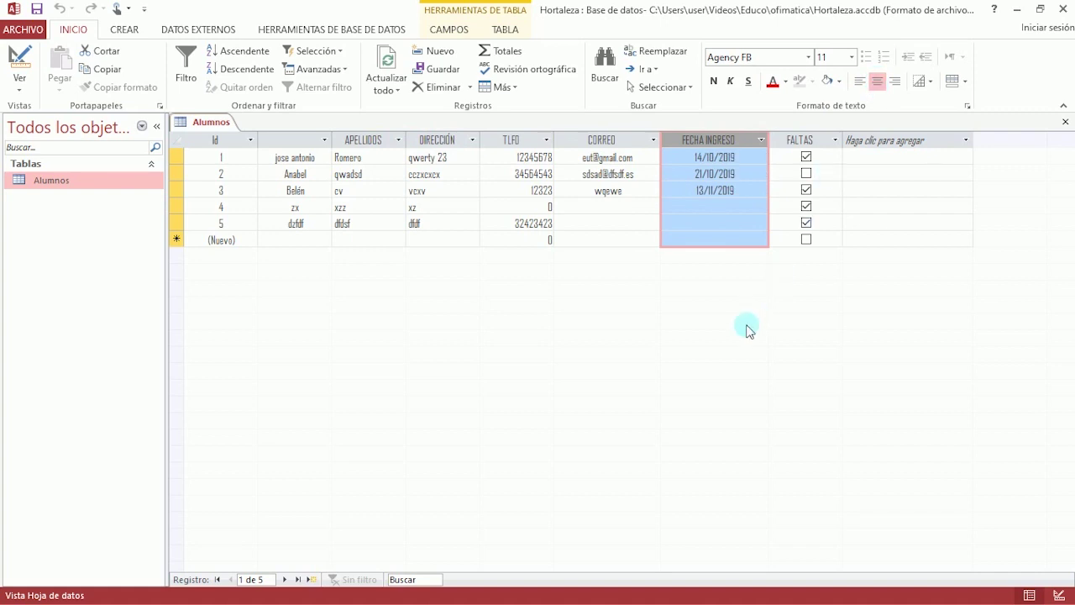
# Step: Change the table's font to Calibri Light (Encabezado)
pyautogui.click(808, 57)
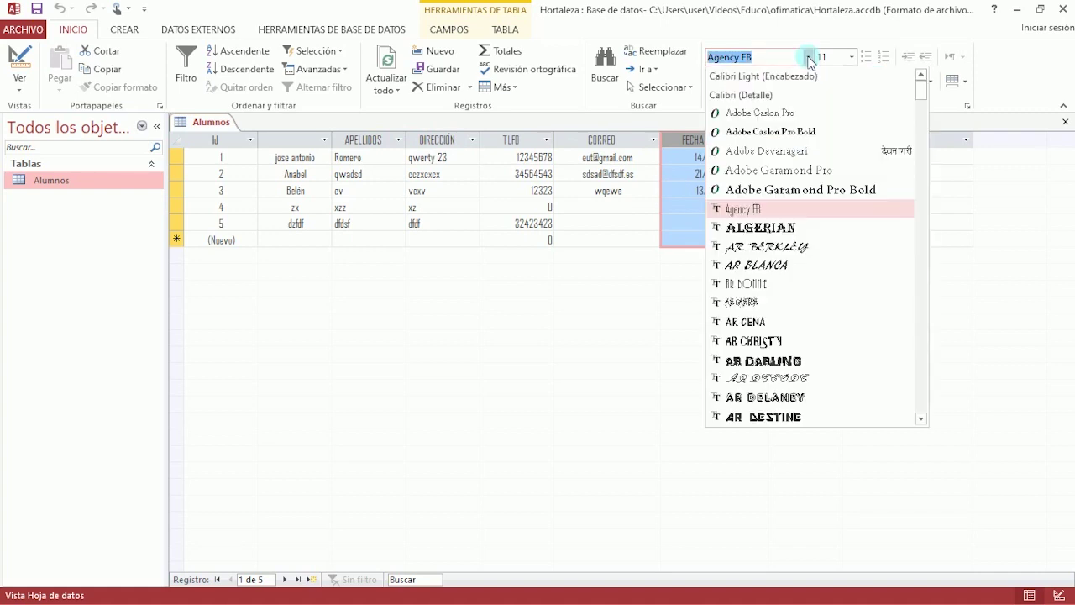
pyautogui.click(760, 80)
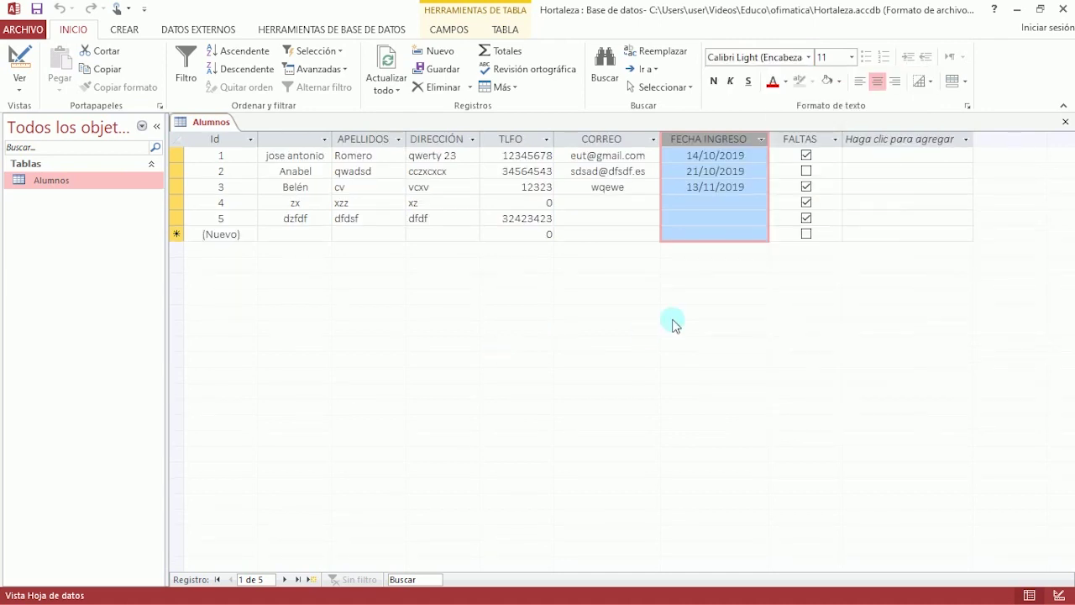
# Step: Try red and yellow as the table's text colour, and restore the automatic colour
pyautogui.click(788, 82)
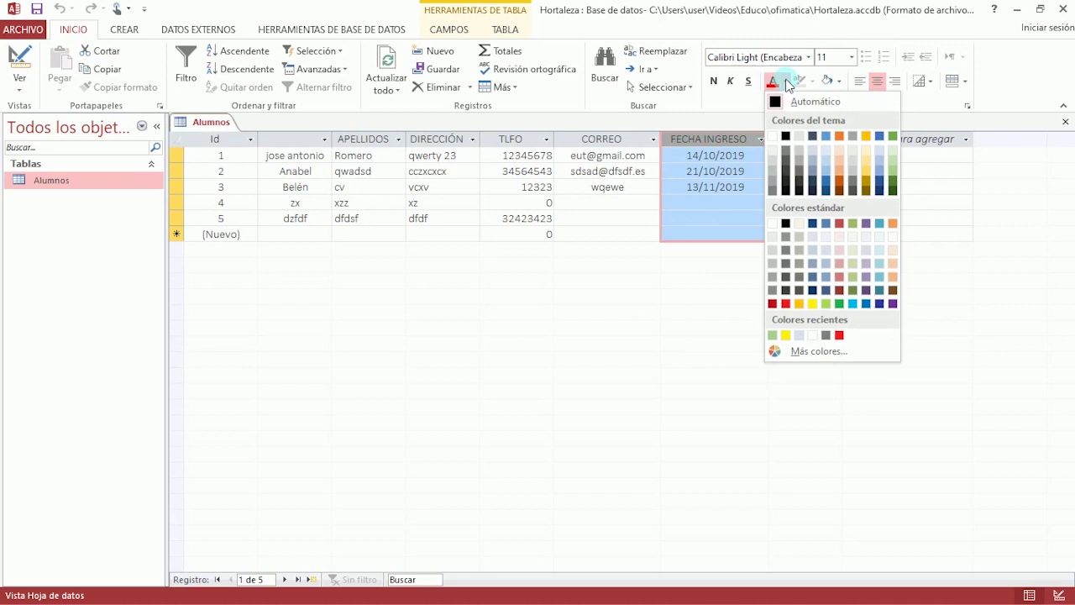
pyautogui.click(786, 306)
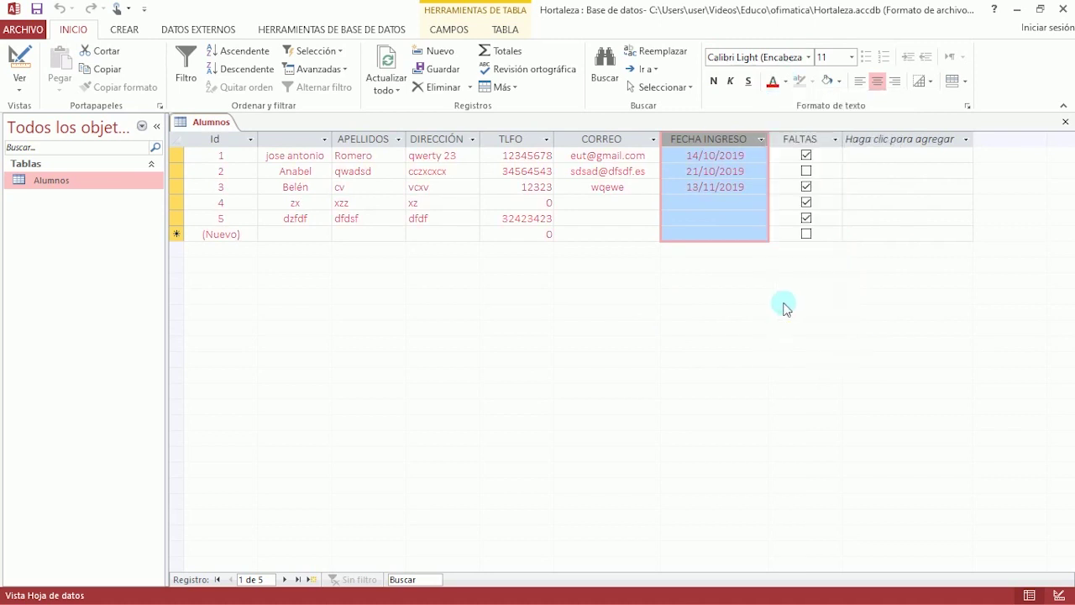
pyautogui.click(786, 82)
pyautogui.click(812, 303)
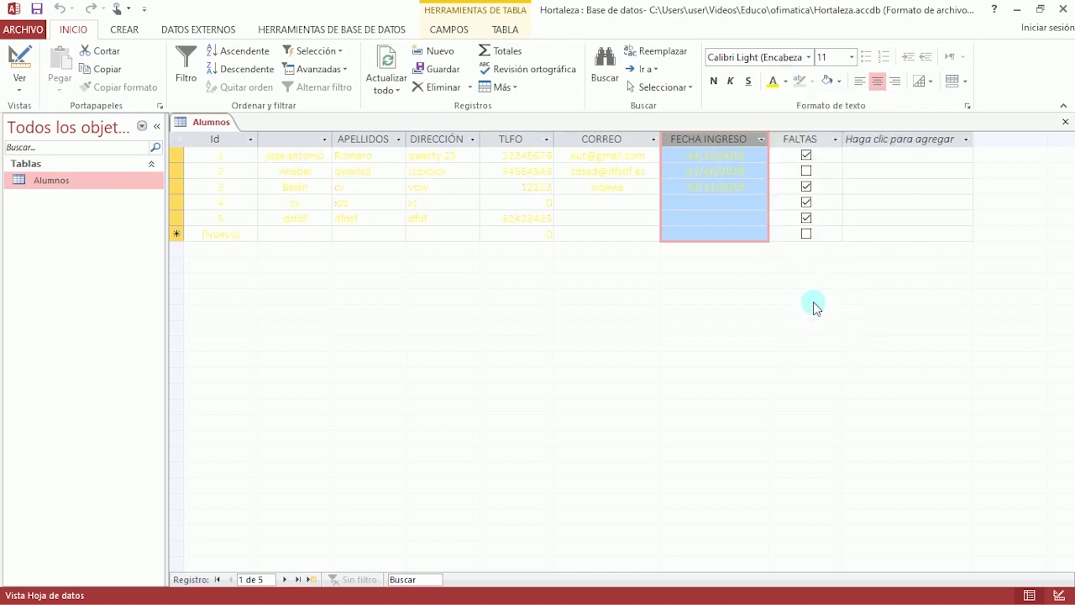
pyautogui.click(786, 83)
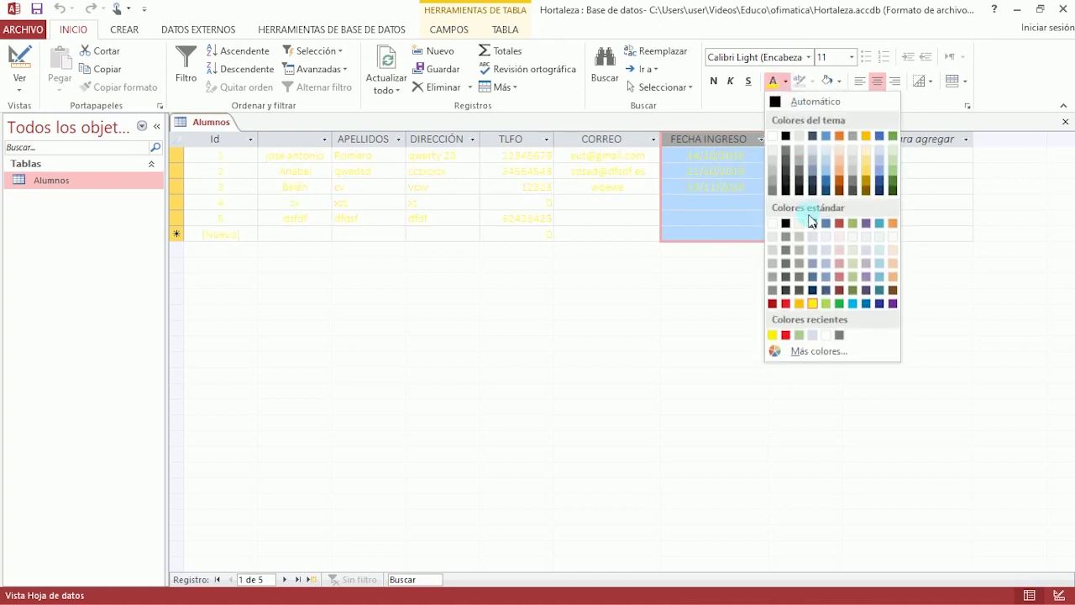
pyautogui.click(777, 102)
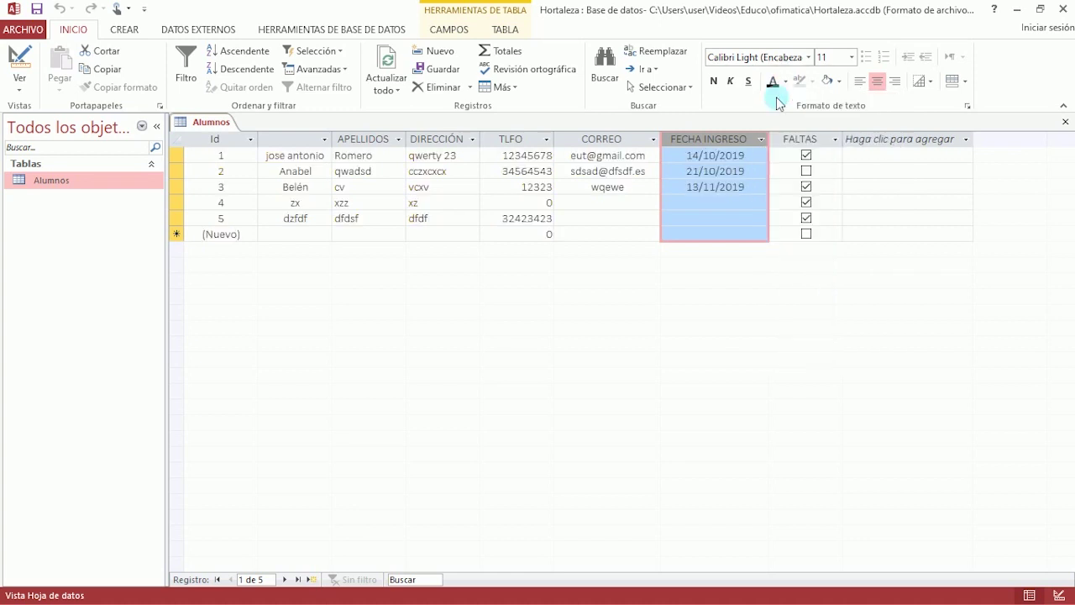
# Step: Try a green background fill on the whole datasheet and restore the automatic fill
pyautogui.click(840, 81)
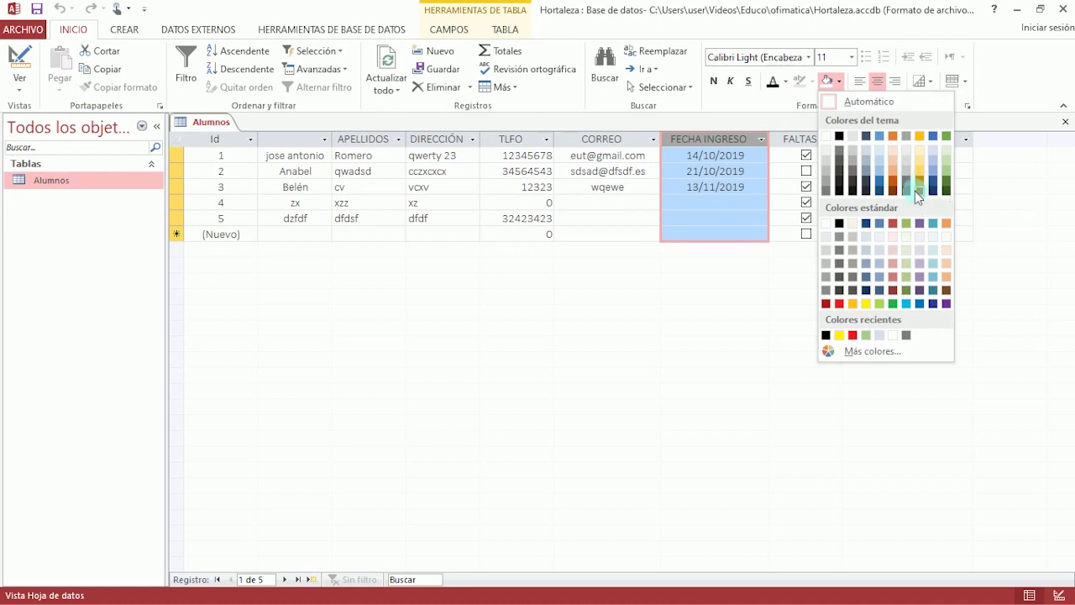
pyautogui.click(891, 305)
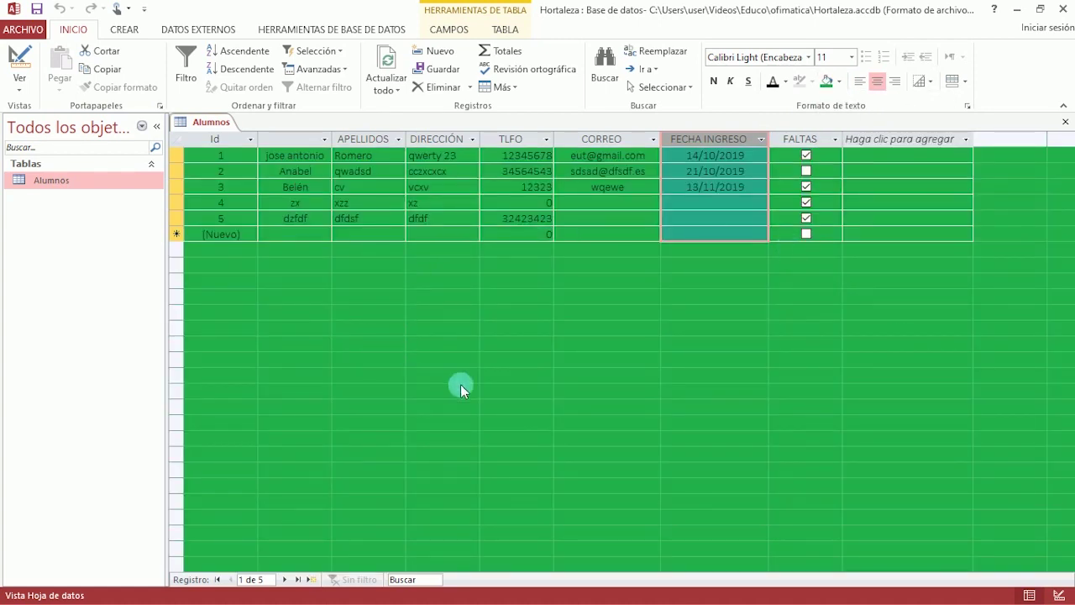
pyautogui.click(839, 83)
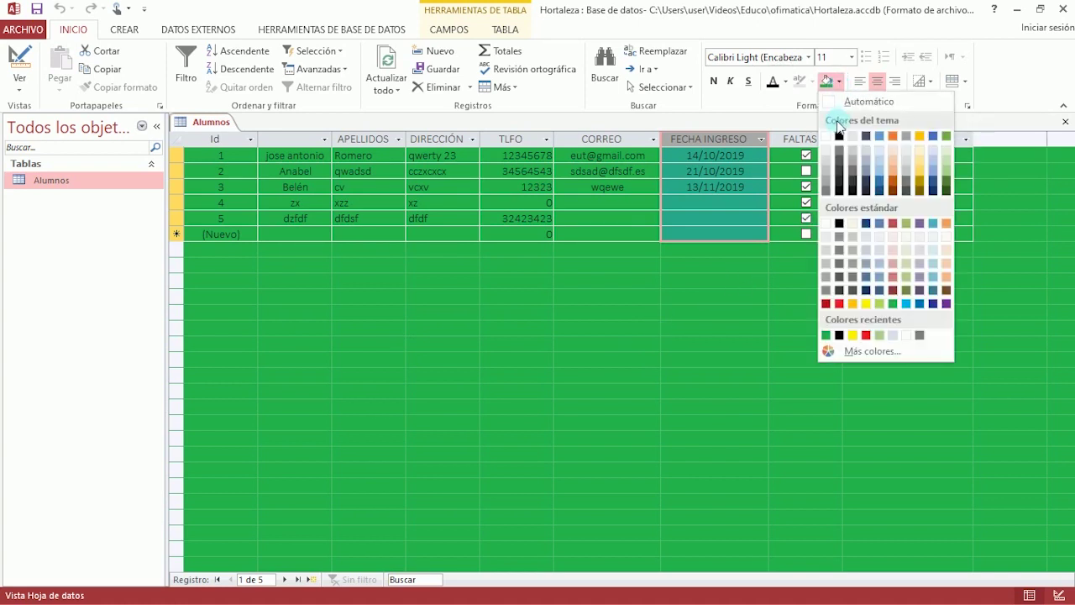
pyautogui.click(839, 101)
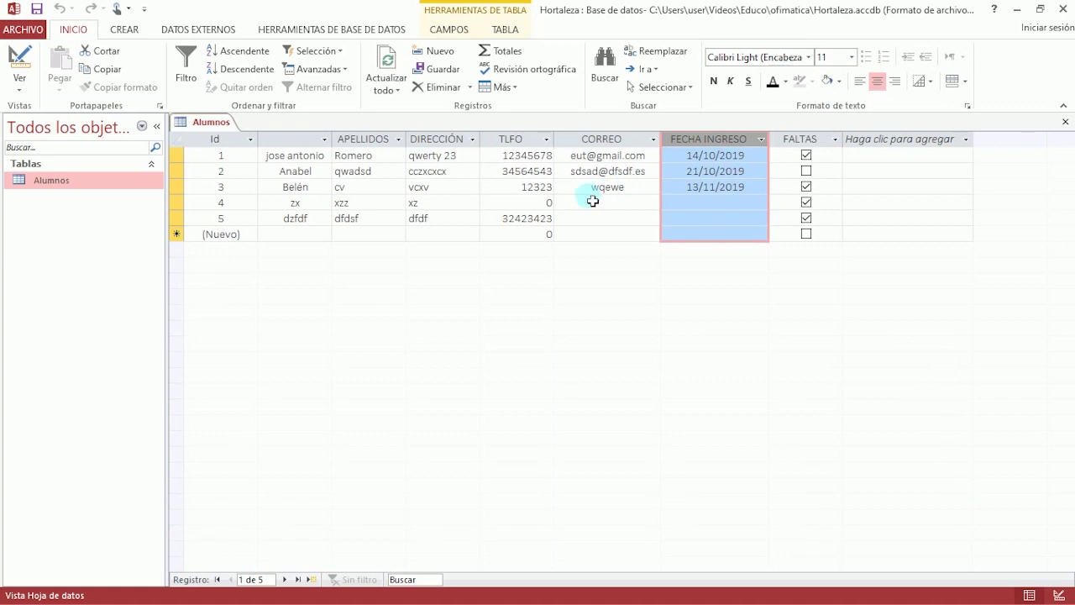
# Step: Apply standard green as the alternate row colour and deselect the FECHA INGRESO column
pyautogui.click(966, 82)
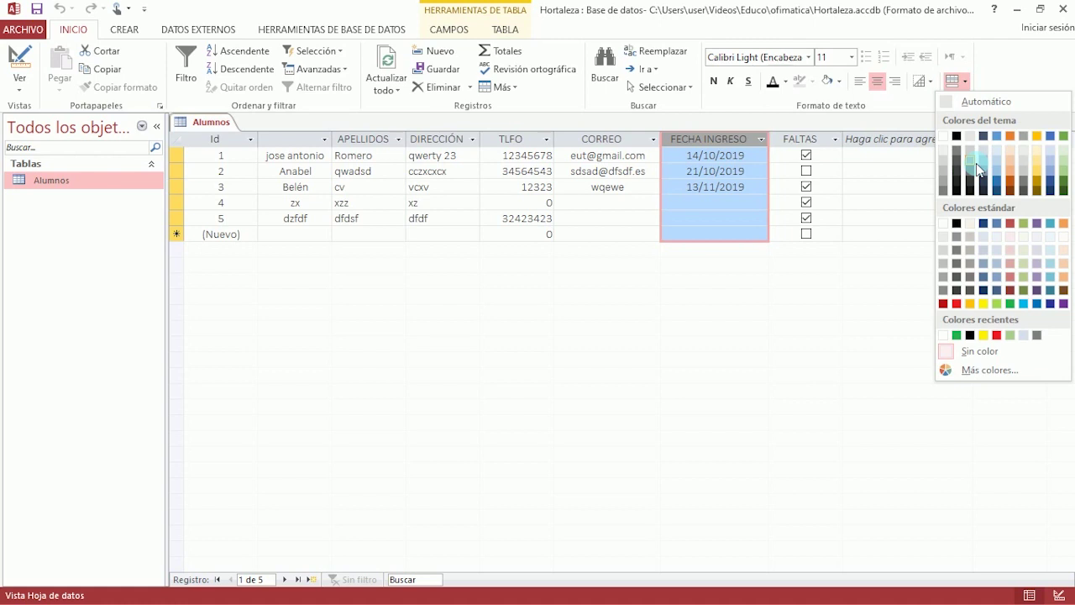
pyautogui.click(1011, 302)
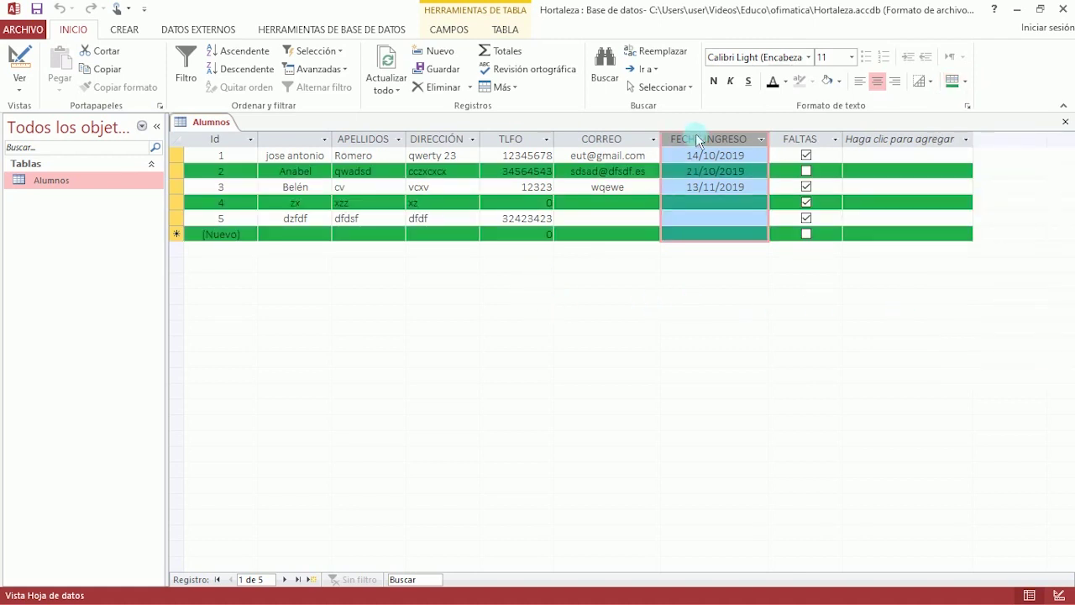
pyautogui.click(698, 157)
pyautogui.click(884, 187)
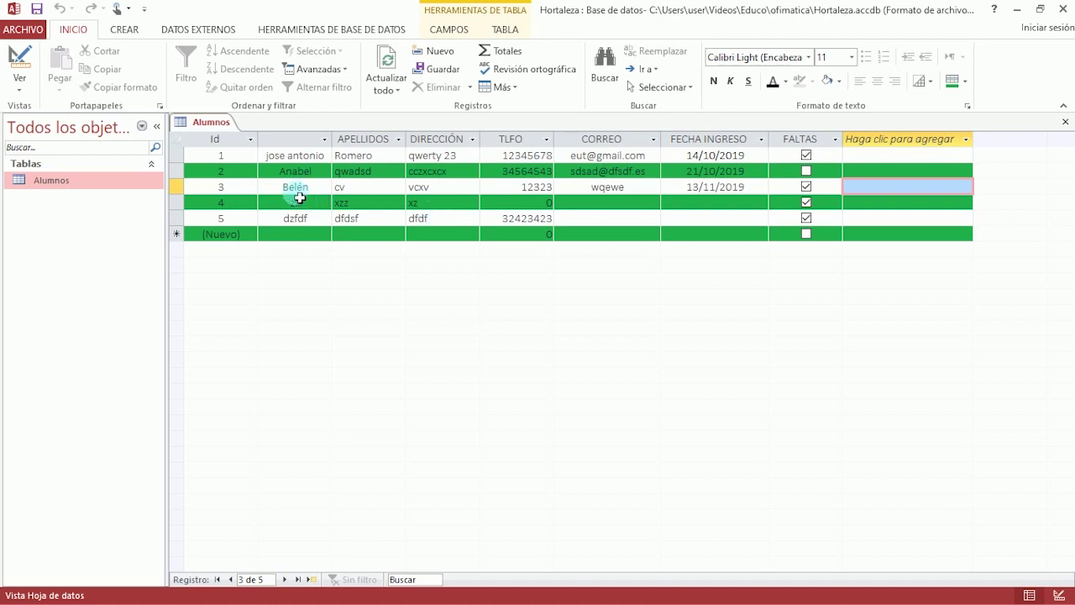
# Step: Set the table's font size to 14 and widen the APELLIDOS column to fit the larger text
pyautogui.click(220, 157)
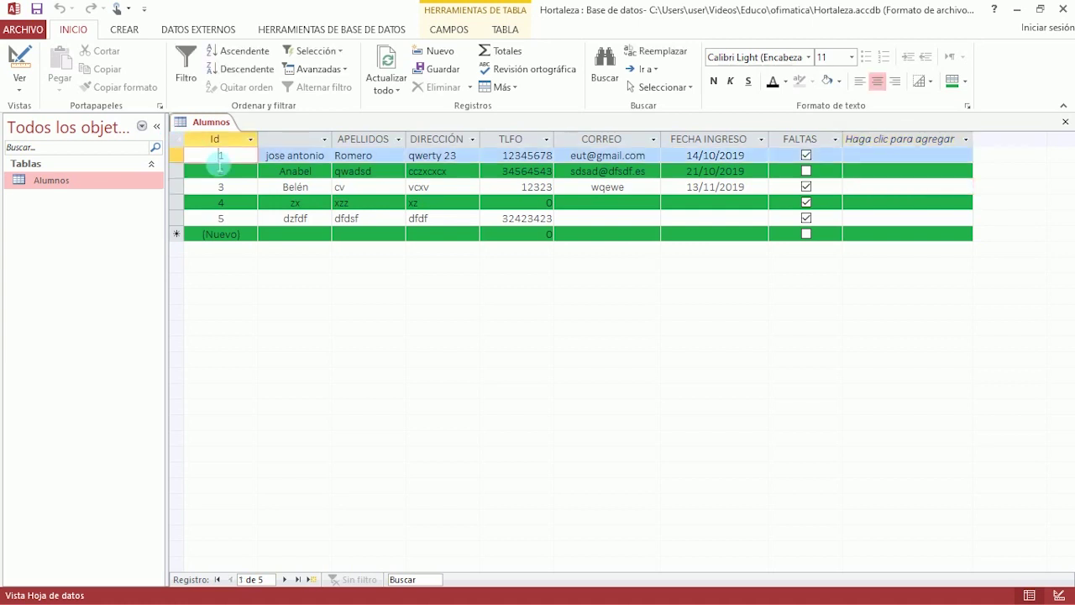
pyautogui.click(850, 57)
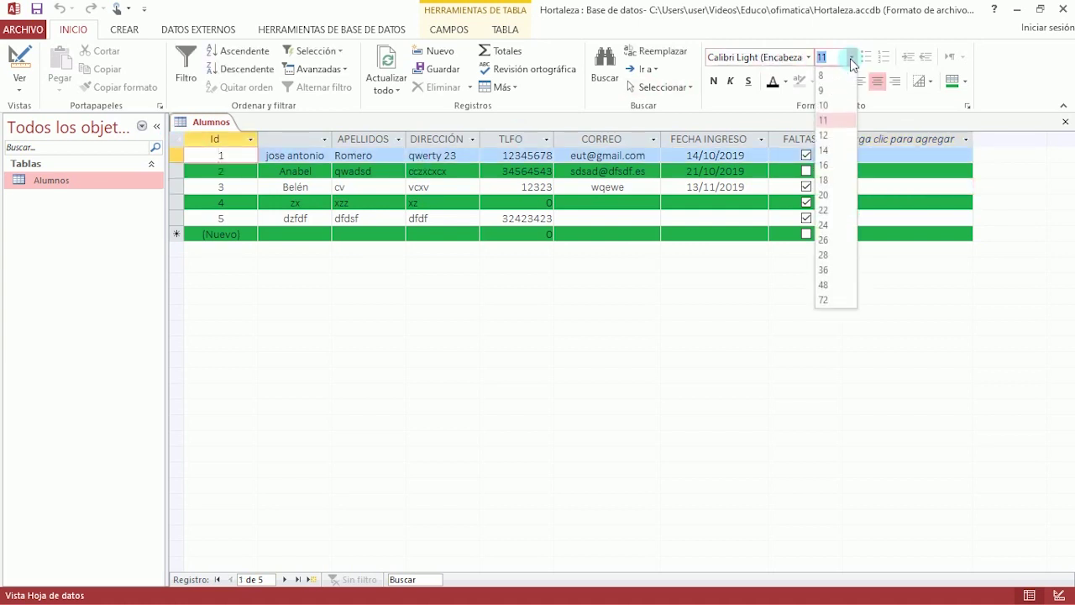
pyautogui.click(824, 150)
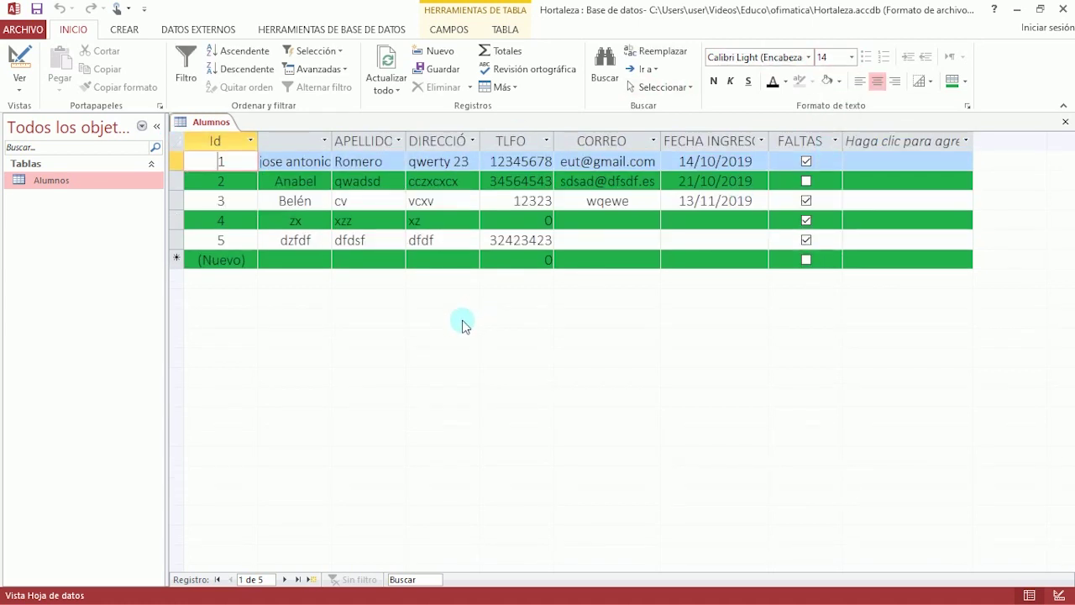
pyautogui.moveTo(408, 141); pyautogui.dragTo(439, 143)
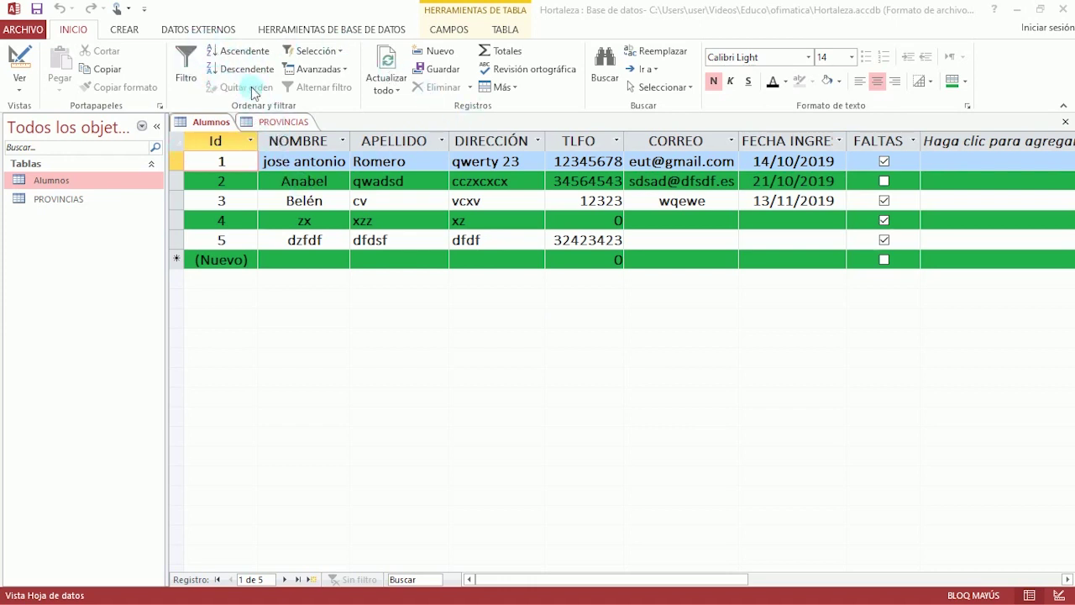
# Step: Review the sorting and filtering options of the APELLIDO, DIRECCIÓN and TLFO columns
pyautogui.click(442, 141)
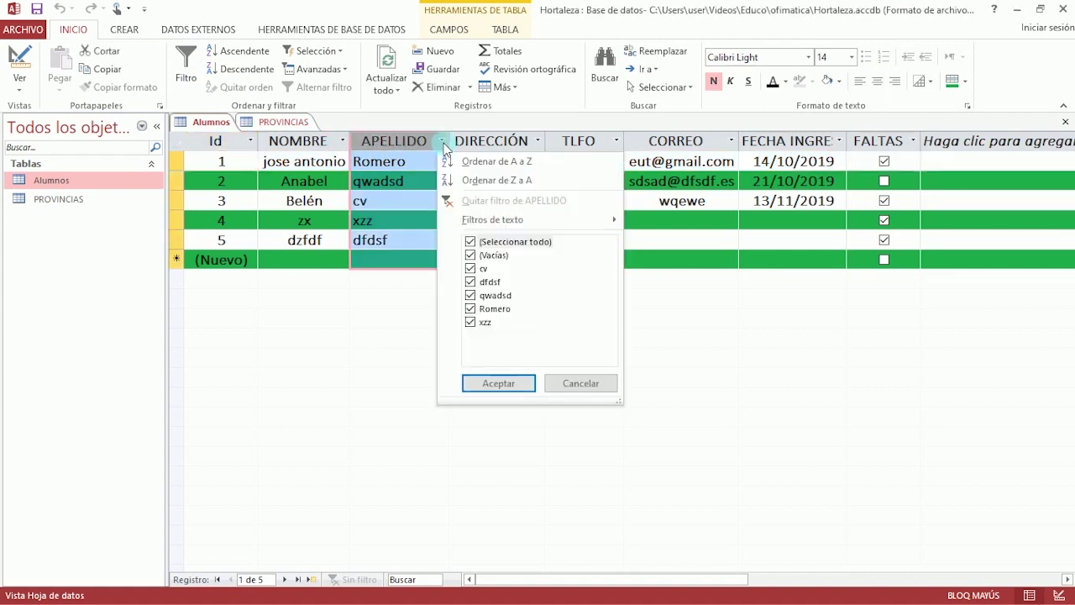
pyautogui.click(529, 143)
pyautogui.click(538, 142)
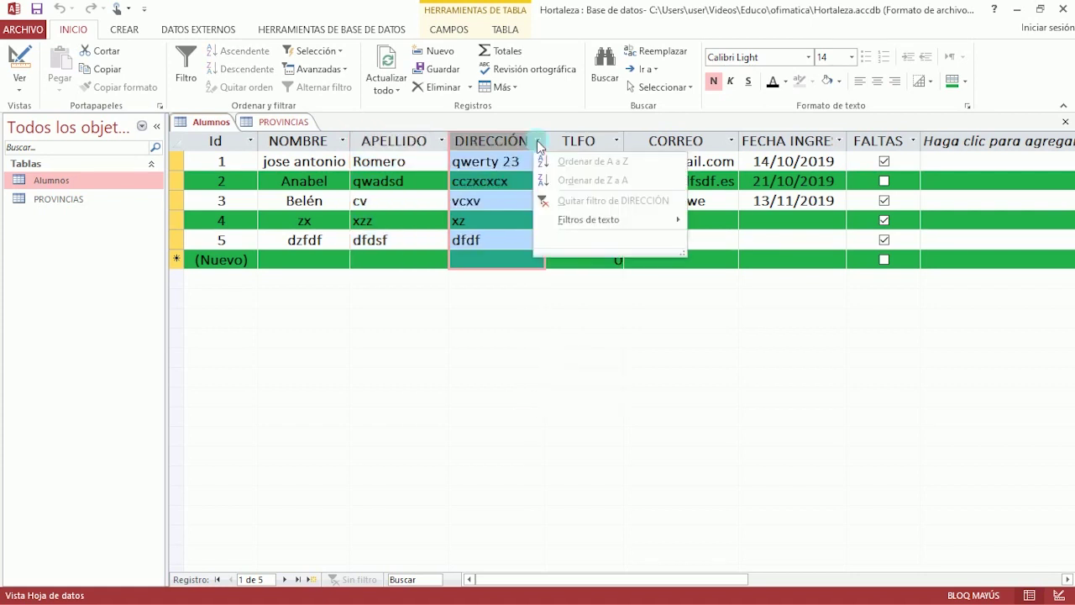
pyautogui.click(618, 145)
pyautogui.click(618, 145)
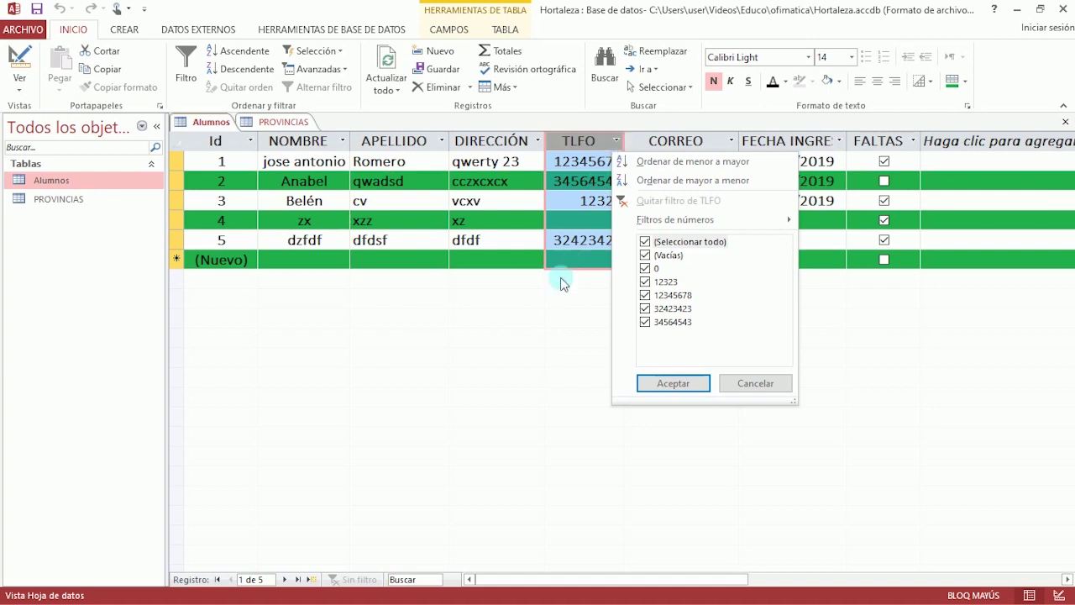
pyautogui.click(539, 340)
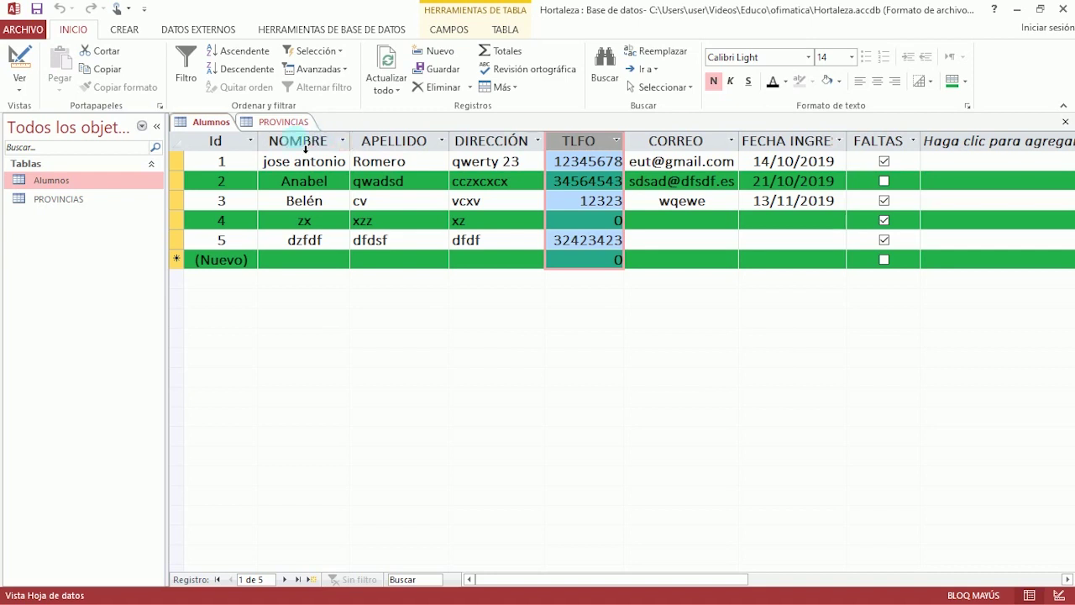
# Step: Filter the NOMBRE column to only dzfdf, zx and the name in record 1, and remove that filter
pyautogui.click(343, 143)
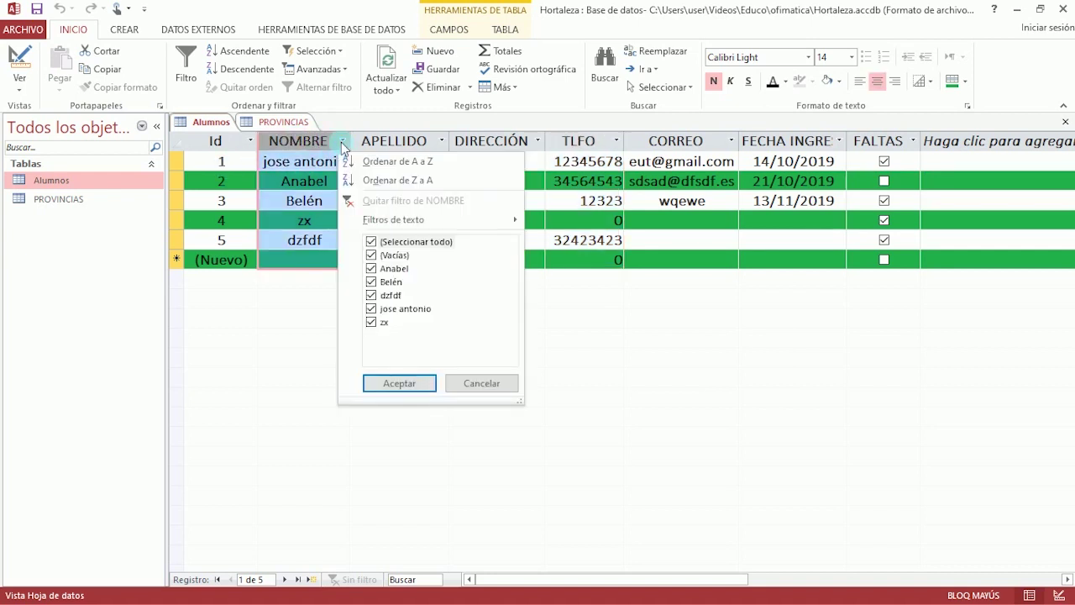
pyautogui.click(186, 65)
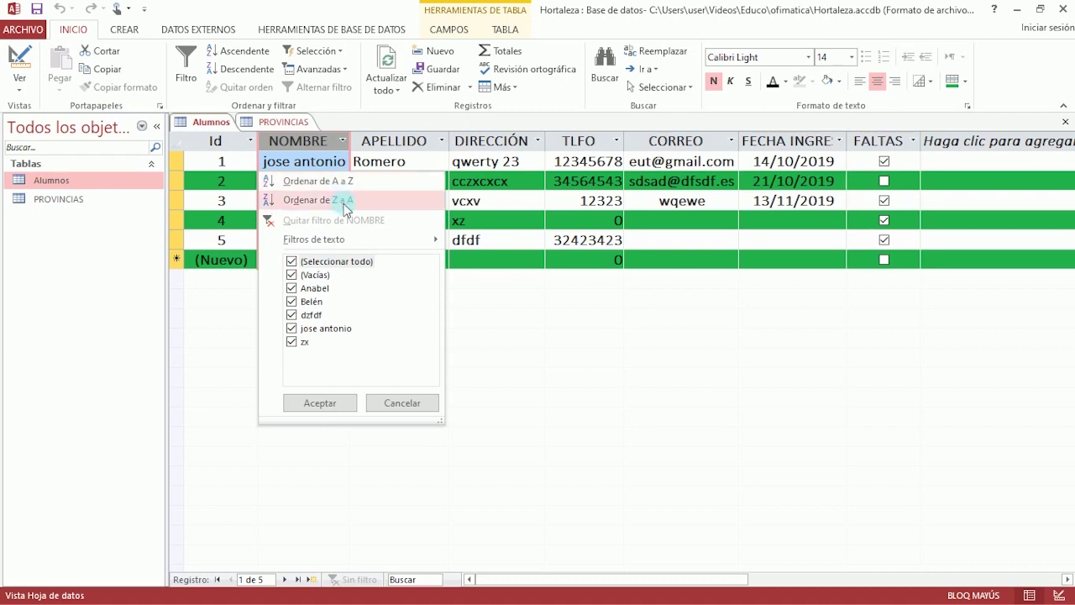
pyautogui.click(293, 262)
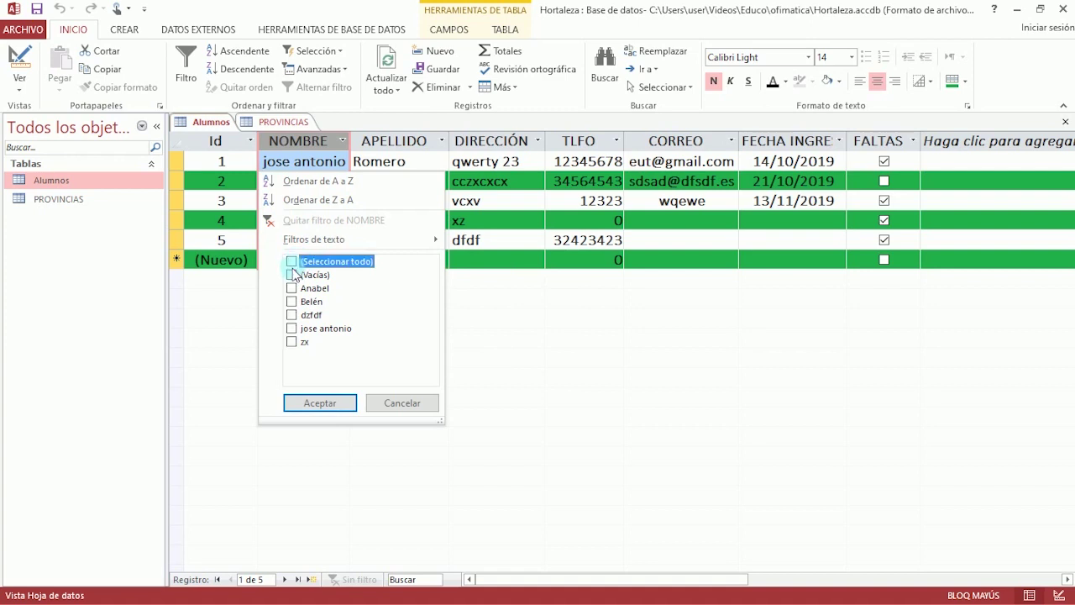
pyautogui.click(291, 342)
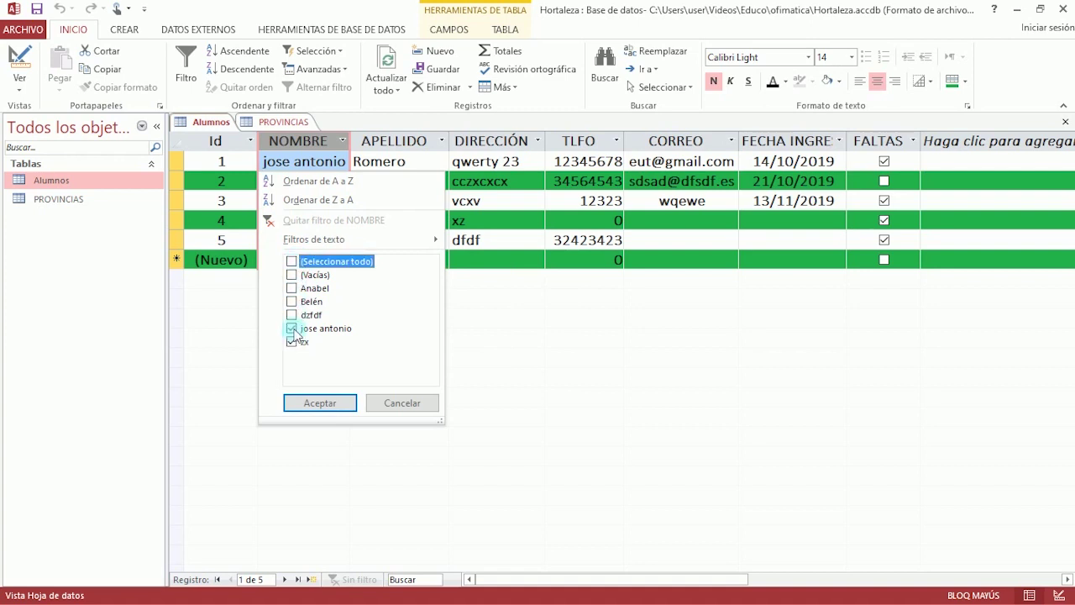
pyautogui.click(292, 315)
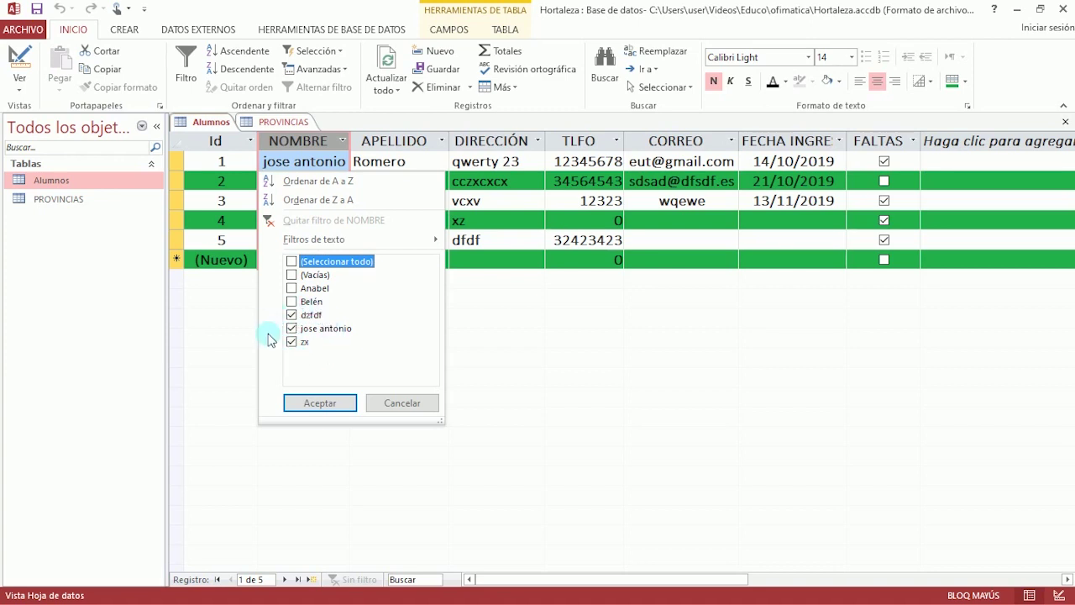
pyautogui.click(318, 403)
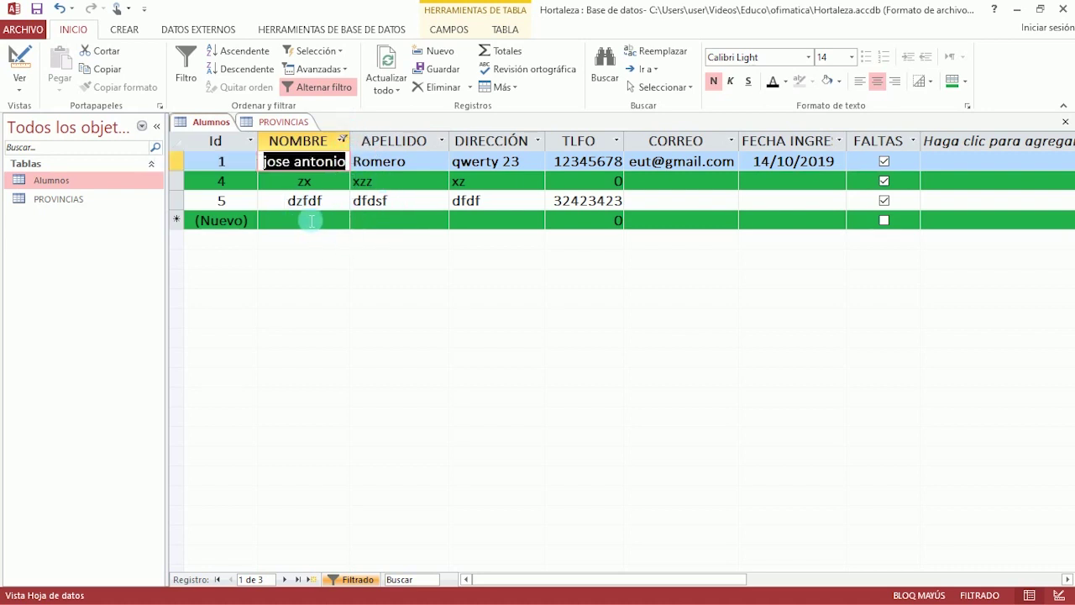
pyautogui.click(343, 140)
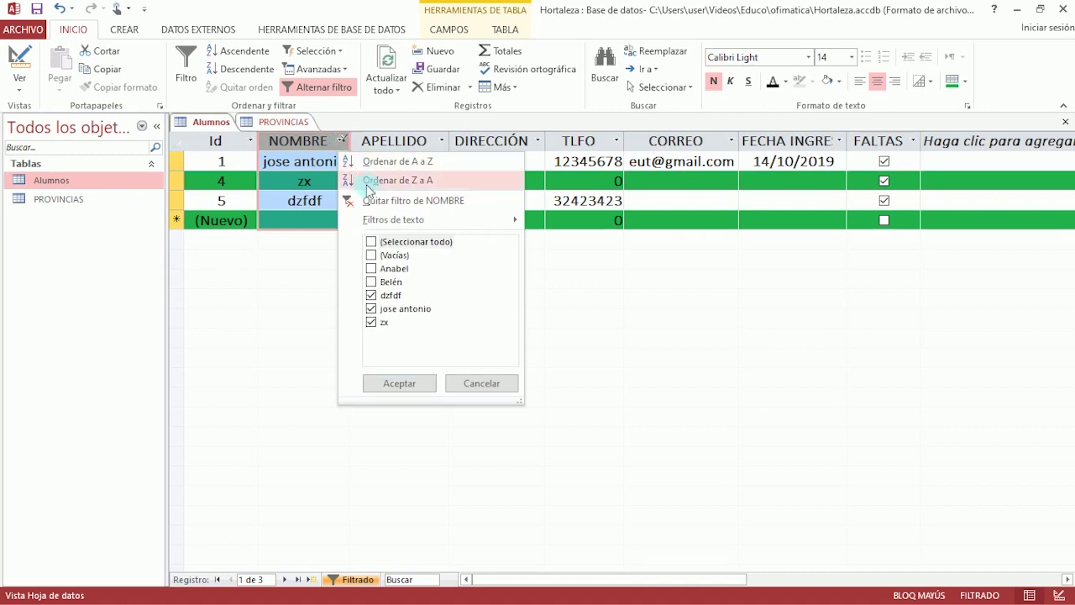
pyautogui.click(483, 209)
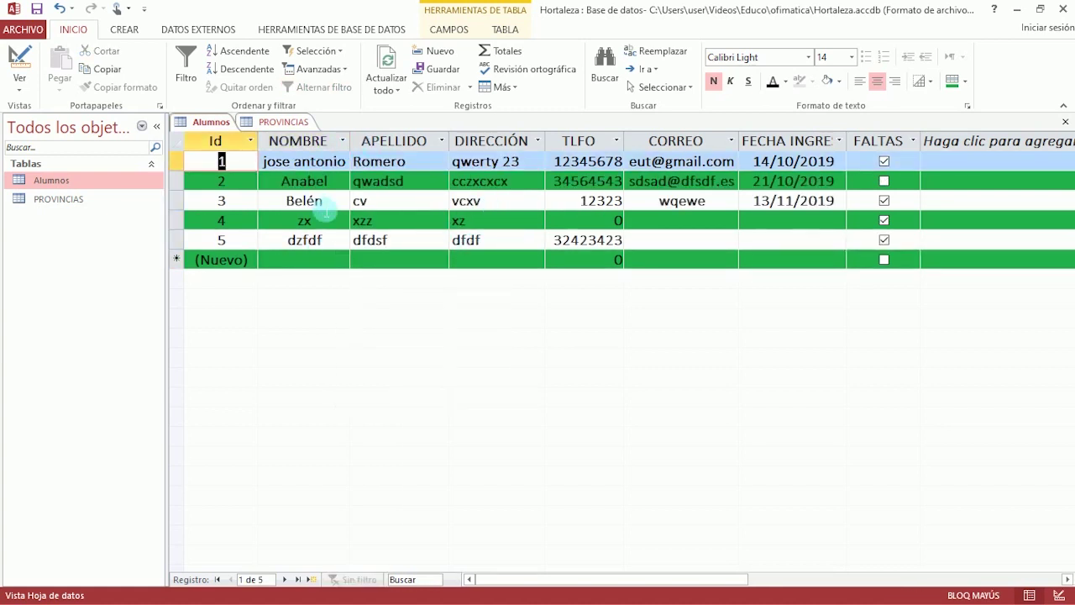
# Step: Examine the text filter conditions for the NOMBRE column and the number filter conditions for the TLFO column
pyautogui.click(341, 142)
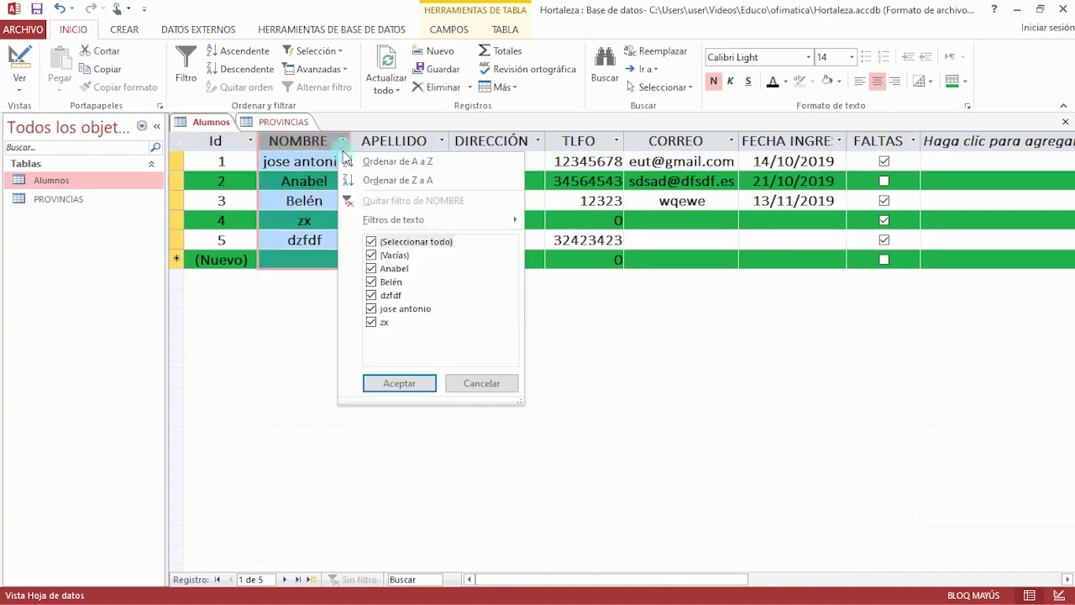
pyautogui.moveTo(367, 220)
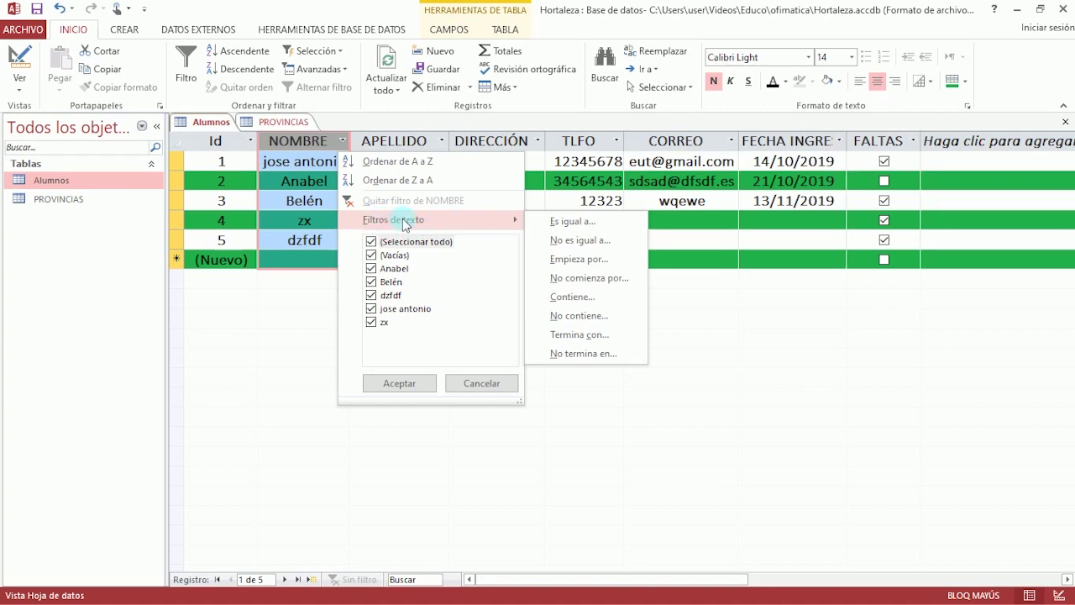
pyautogui.click(793, 322)
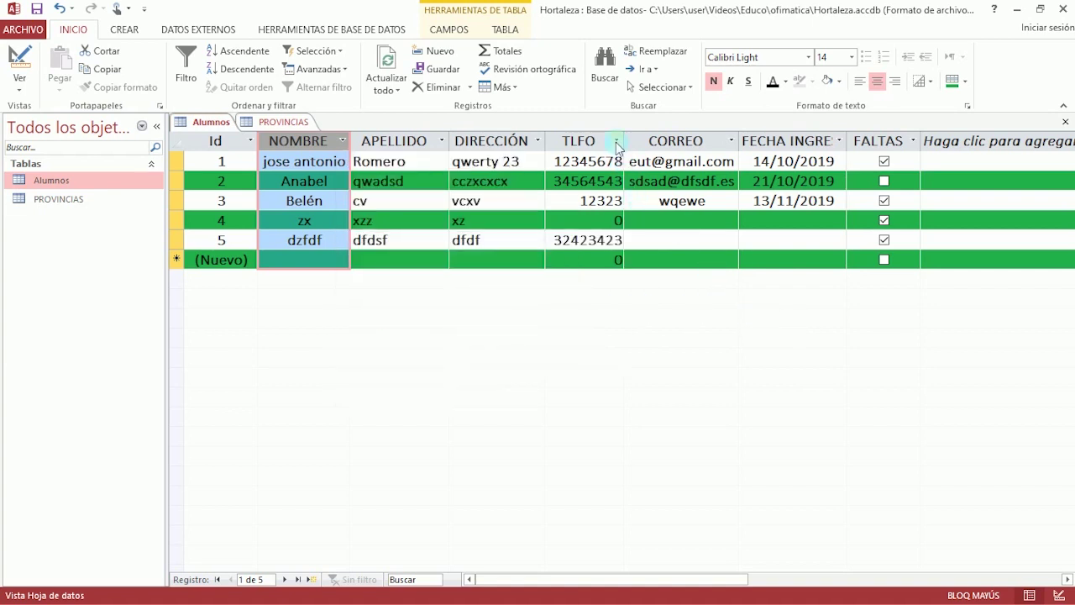
pyautogui.click(618, 143)
pyautogui.moveTo(656, 225)
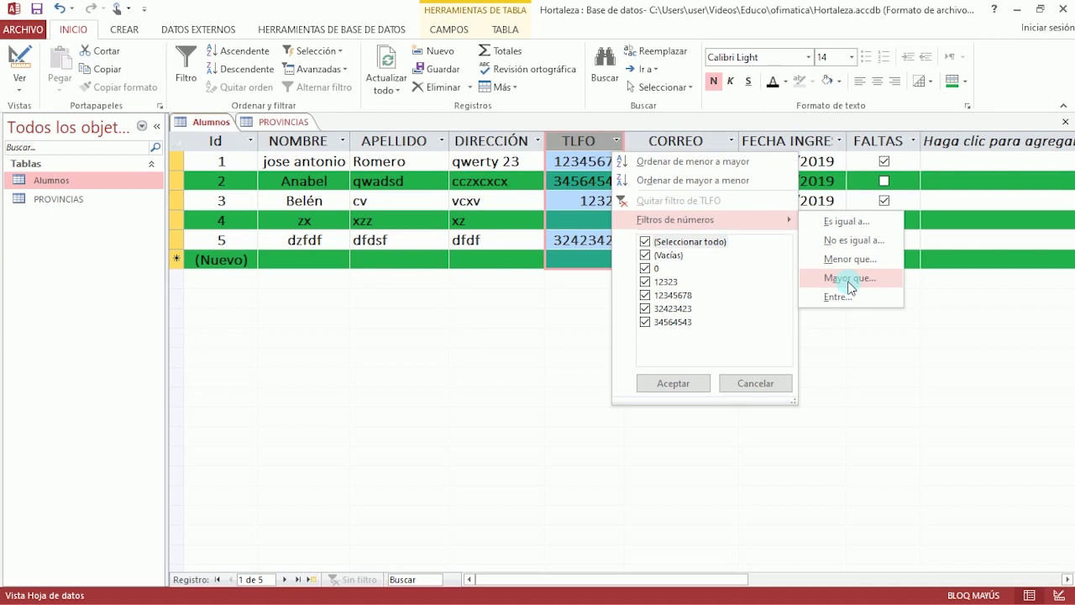
pyautogui.click(844, 368)
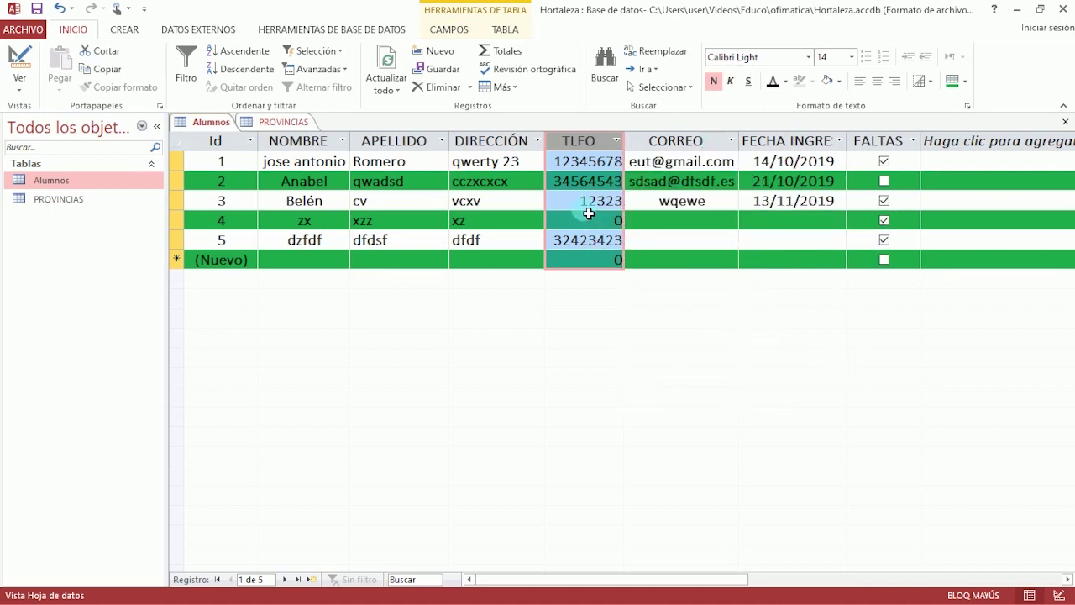
# Step: Filter the TLFO column to numbers greater than or equal to 20000, and remove that filter
pyautogui.click(617, 141)
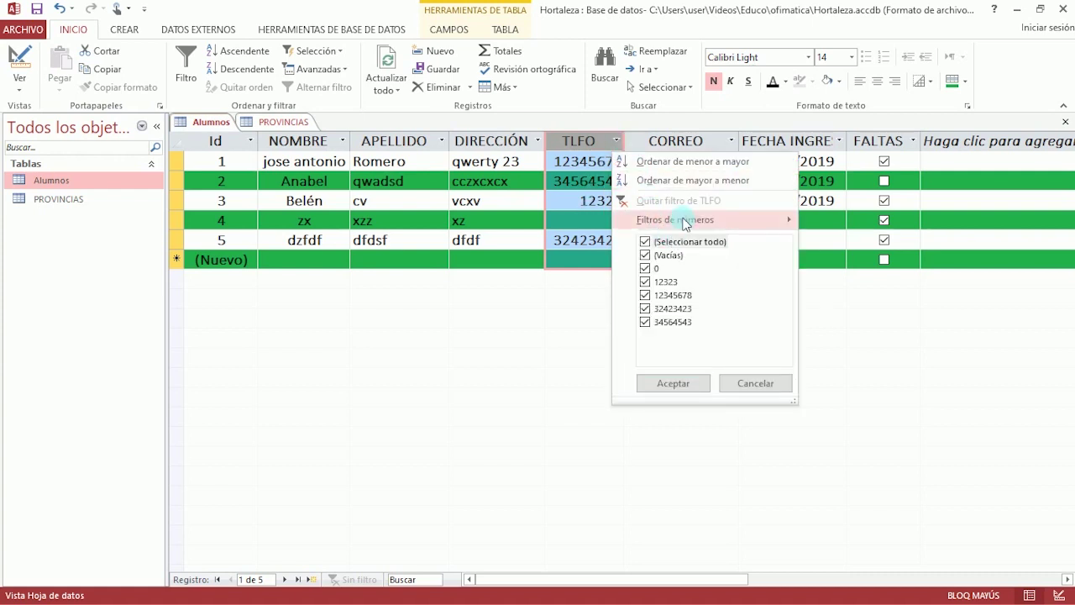
pyautogui.moveTo(684, 220)
pyautogui.click(864, 279)
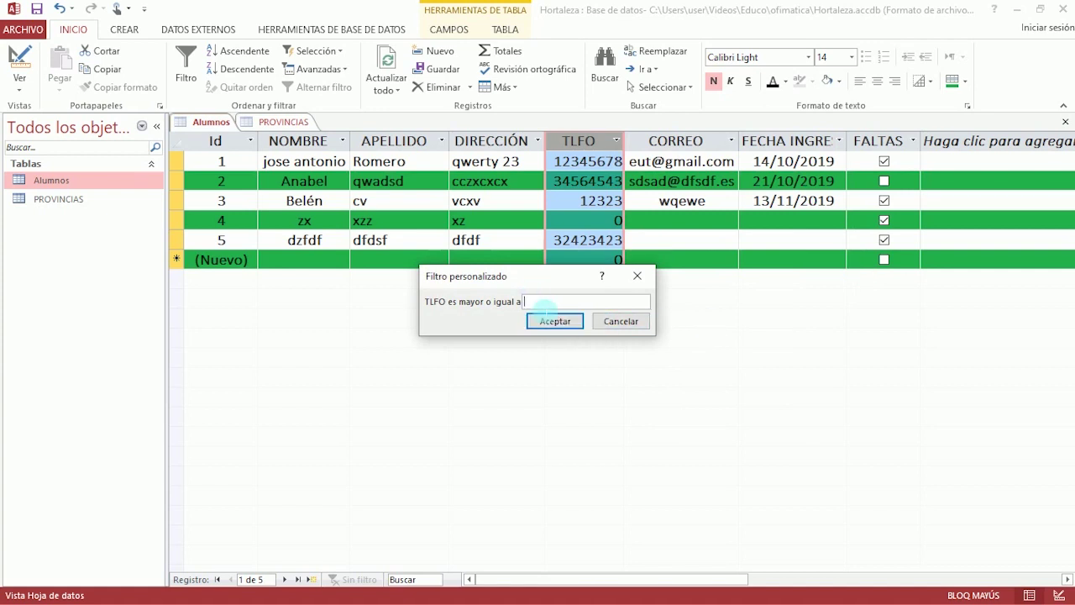
pyautogui.write('20000')
pyautogui.click(554, 324)
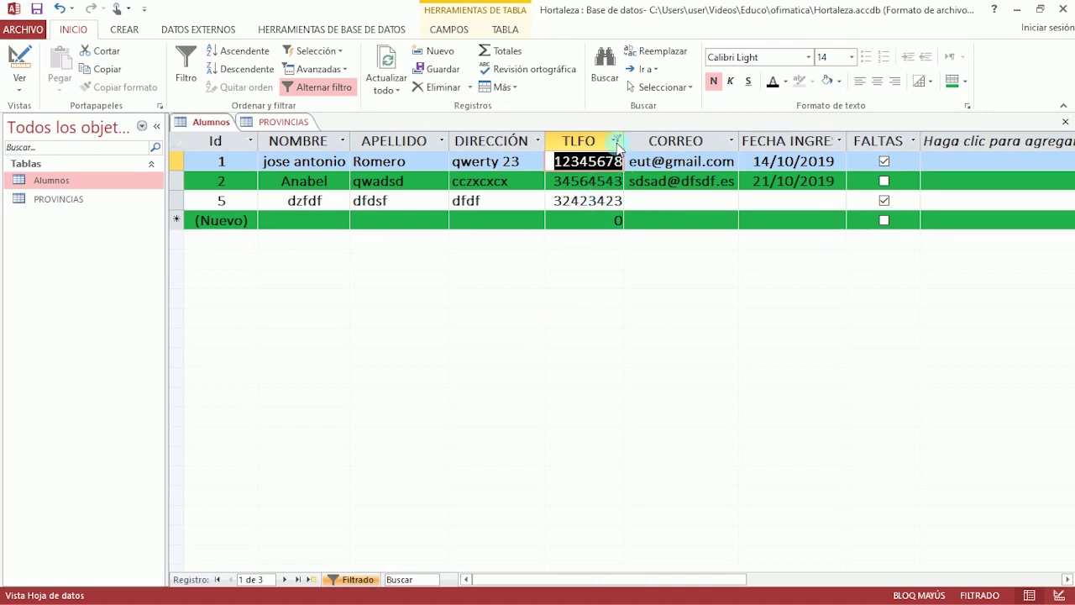
pyautogui.click(617, 141)
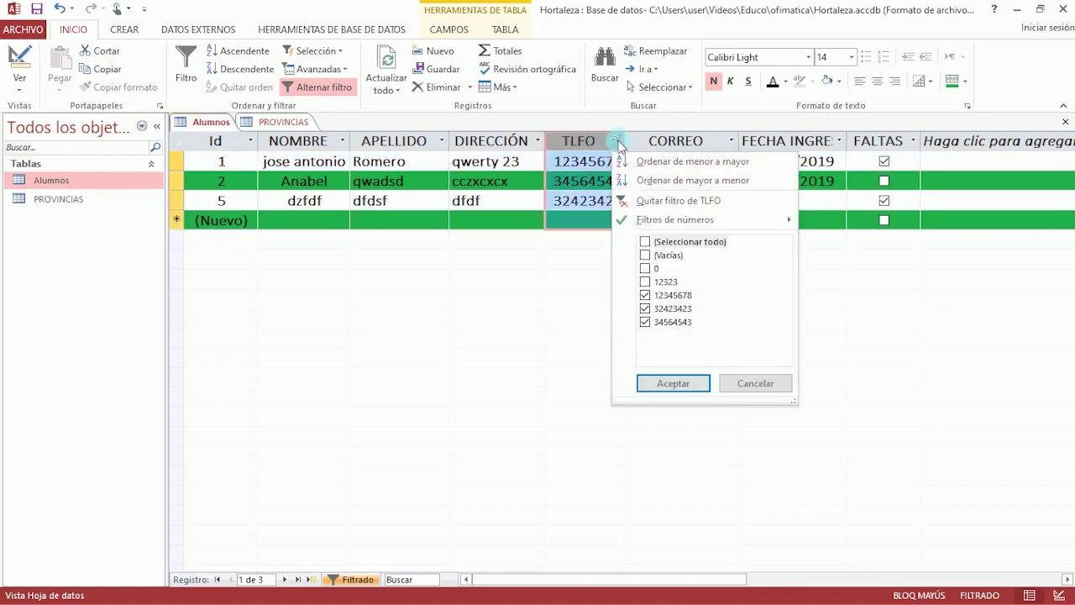
pyautogui.click(656, 202)
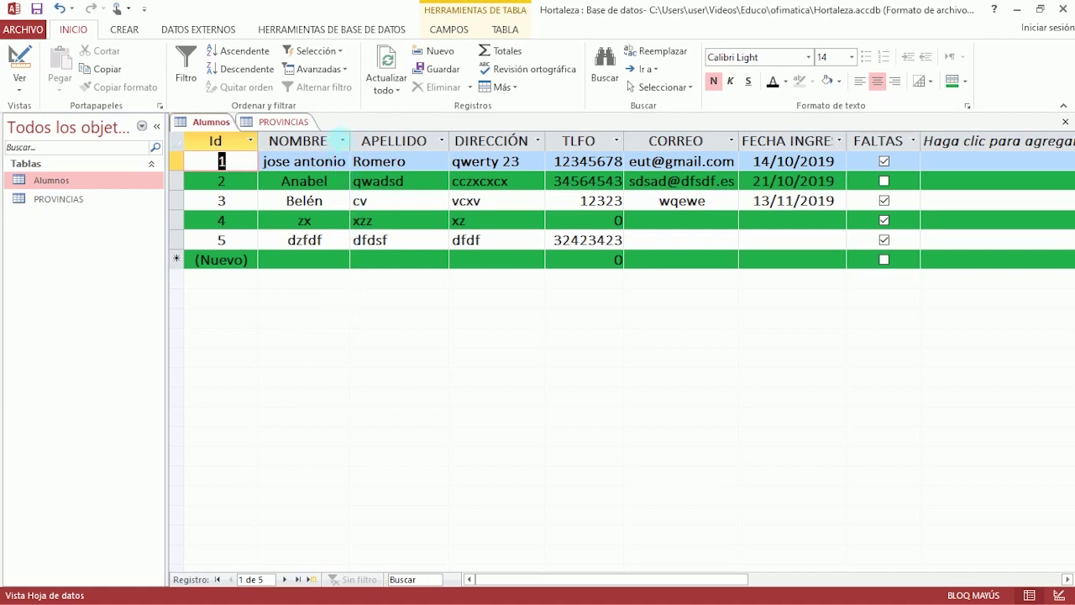
# Step: Check the sorting and filtering options of the NOMBRE and APELLIDO columns without applying any
pyautogui.click(343, 141)
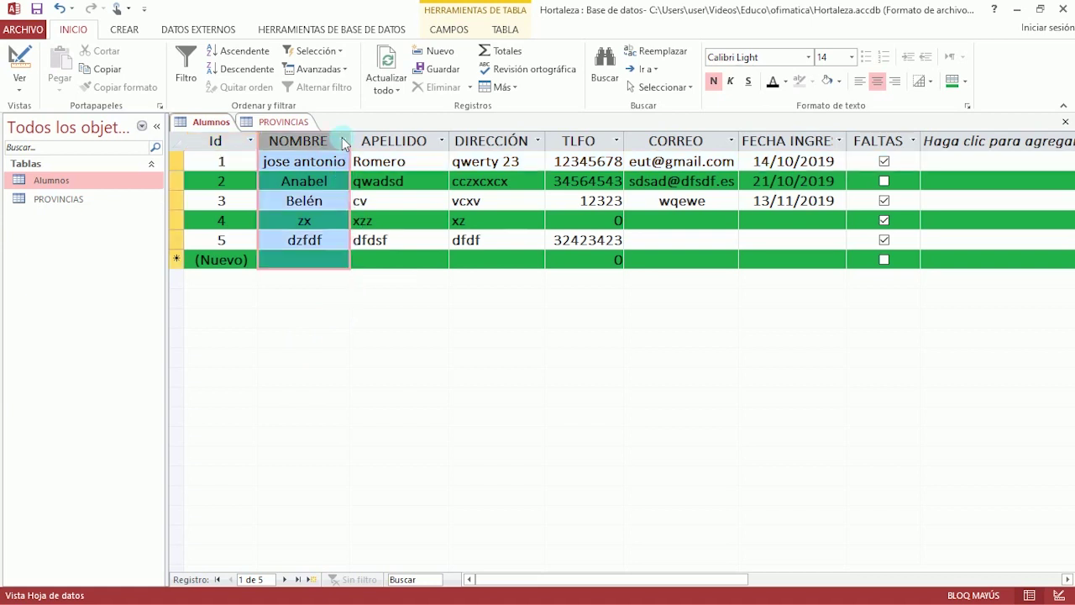
pyautogui.click(442, 140)
pyautogui.click(442, 141)
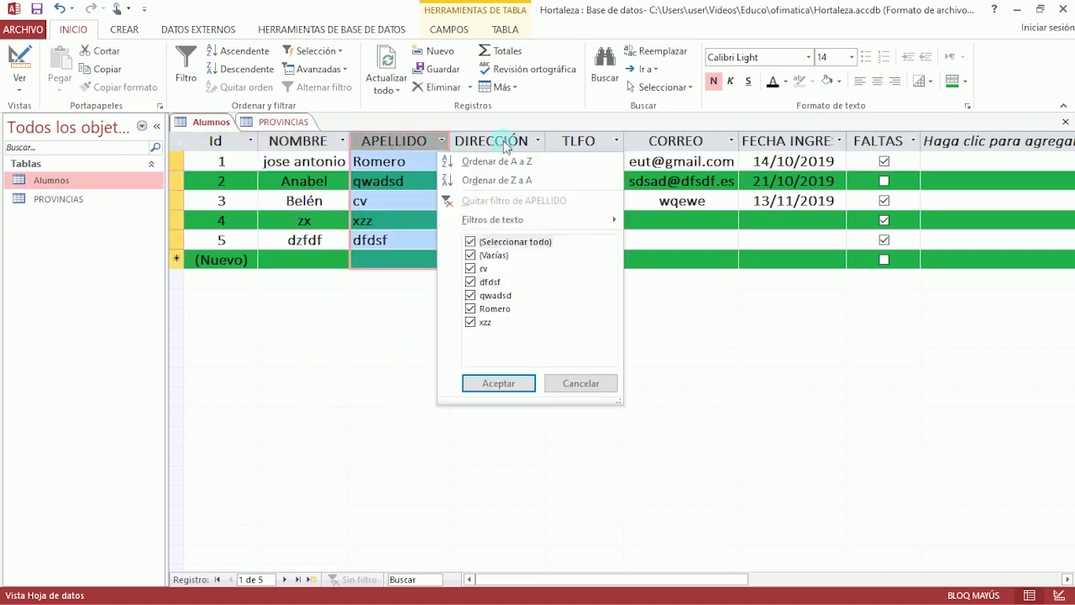
pyautogui.click(258, 374)
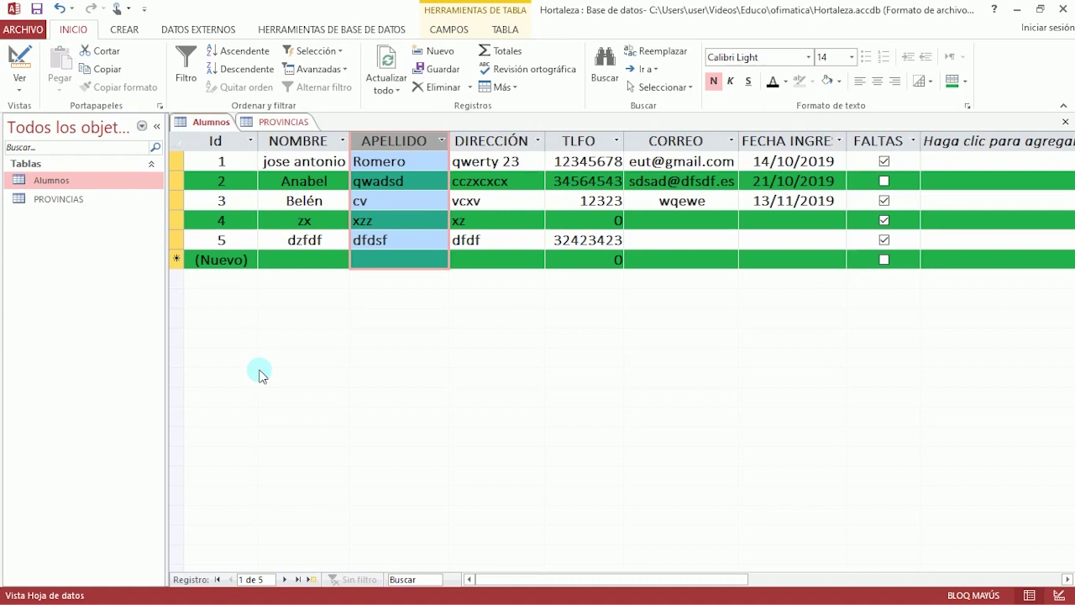
# Step: Open the PROVINCIAS table and look through its records from the first to the last province
pyautogui.click(65, 204)
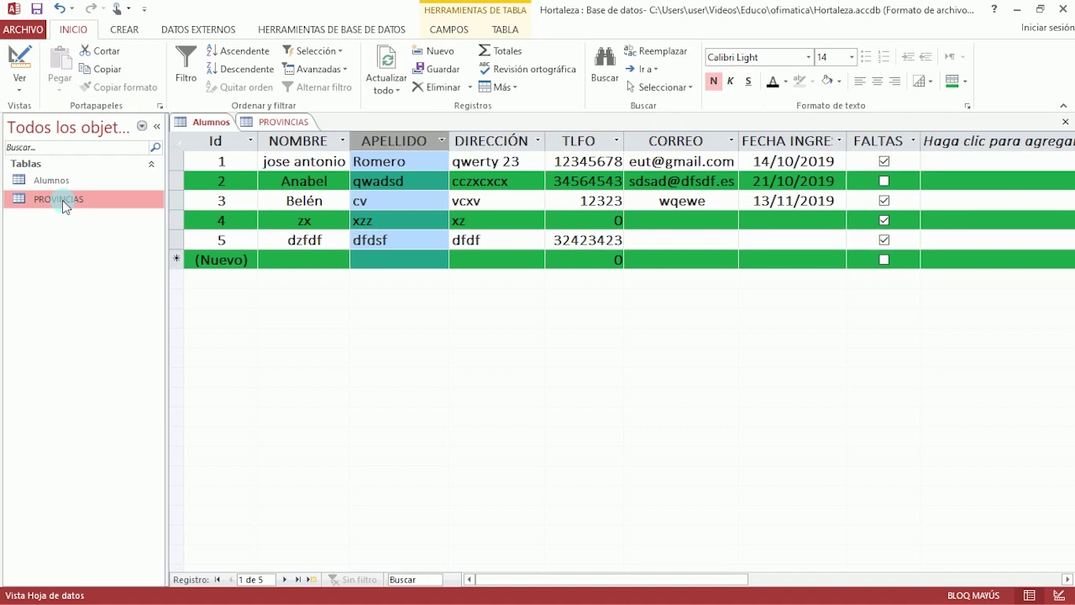
pyautogui.doubleClick(62, 200)
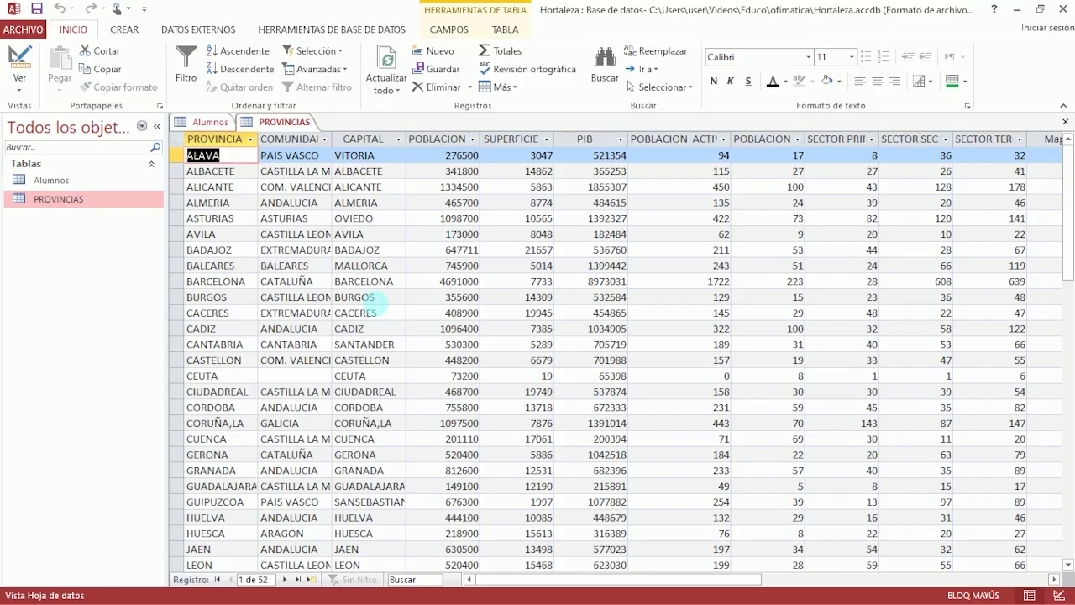
pyautogui.scroll(-12, 378, 304)
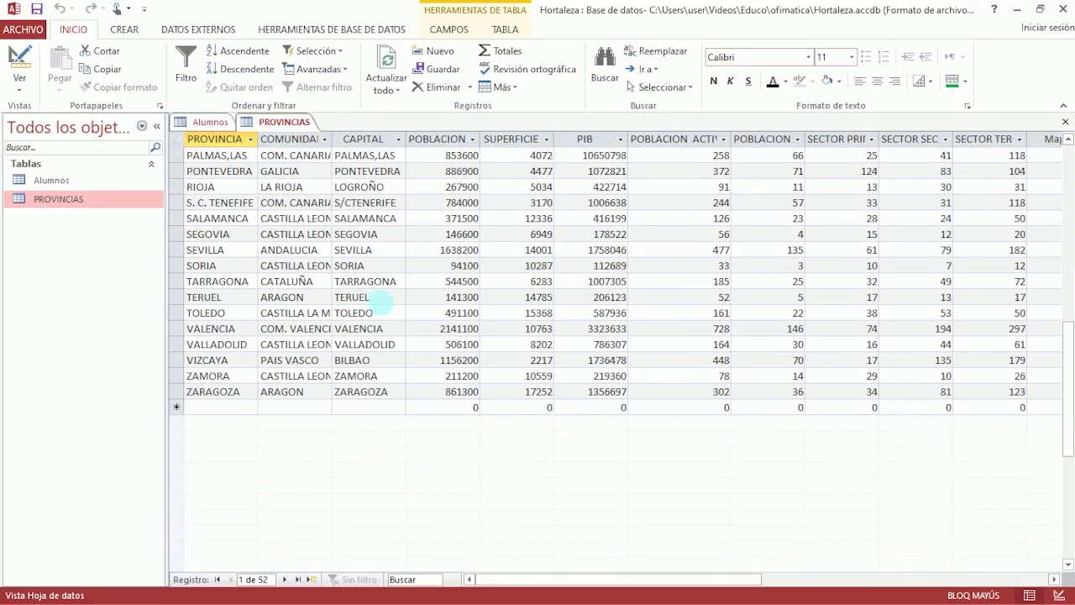
pyautogui.scroll(7, 380, 303)
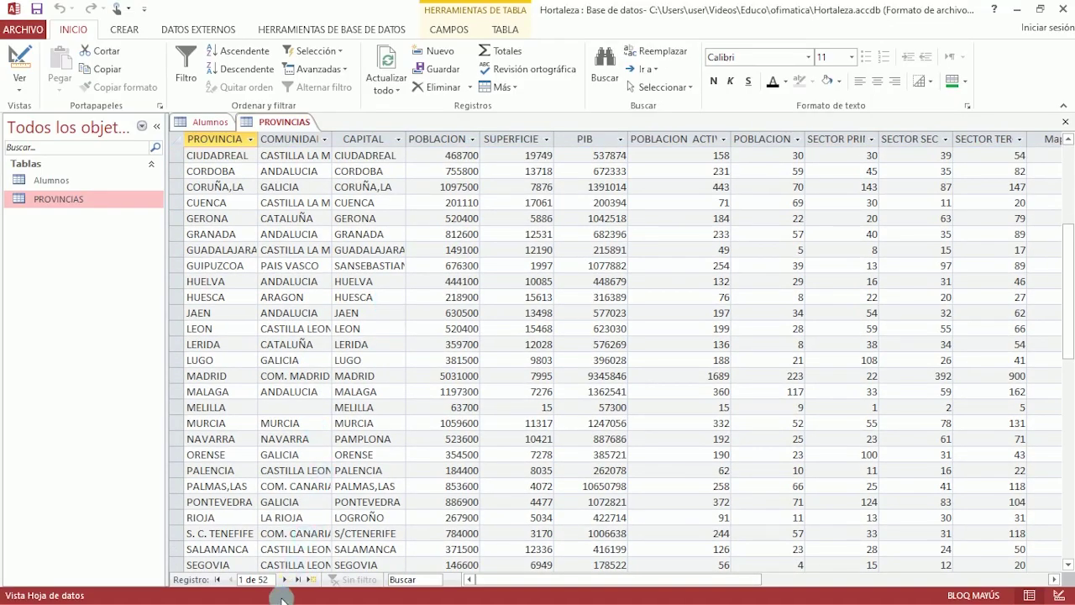
pyautogui.scroll(-6, 340, 462)
pyautogui.scroll(1, 347, 486)
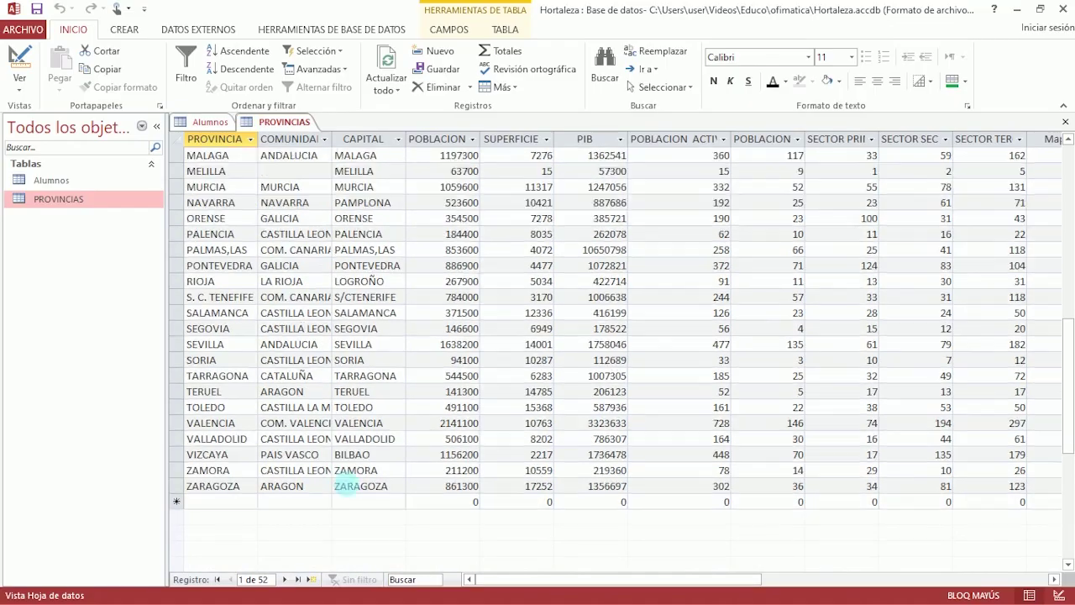
pyautogui.scroll(6, 345, 485)
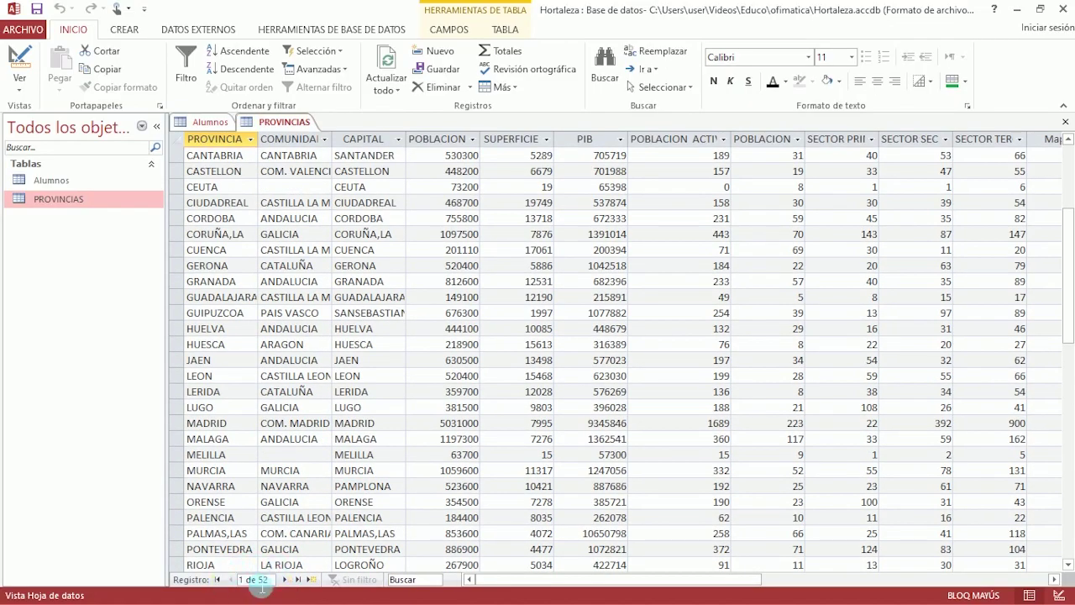
pyautogui.scroll(4, 474, 438)
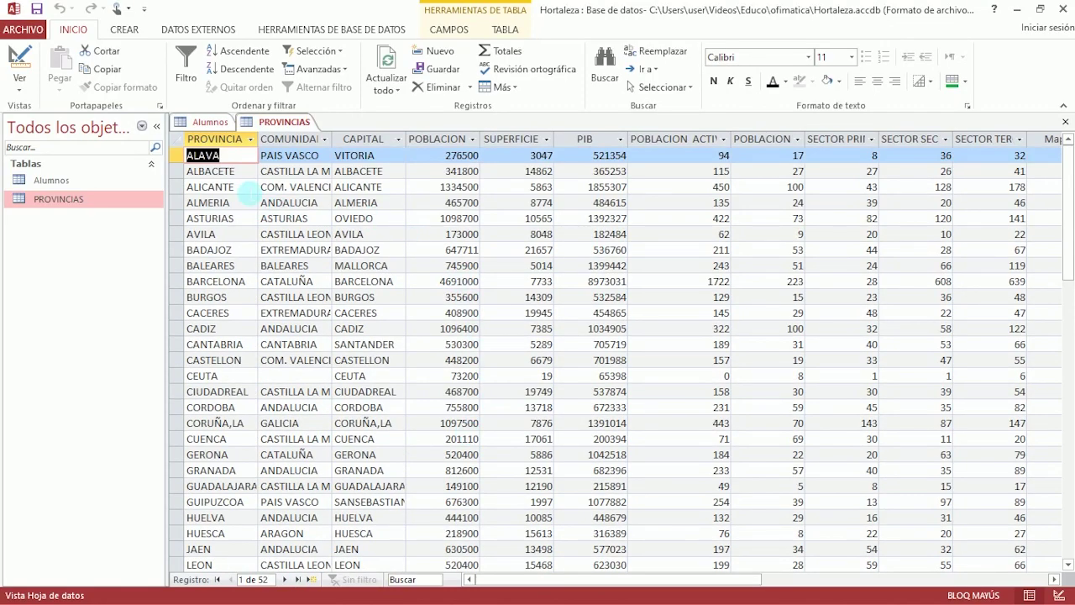
# Step: Give the PROVINCIAS table a medium green alternate row colour and widen the COMUNIDAD AUTONOMA column to fit its text
pyautogui.click(968, 81)
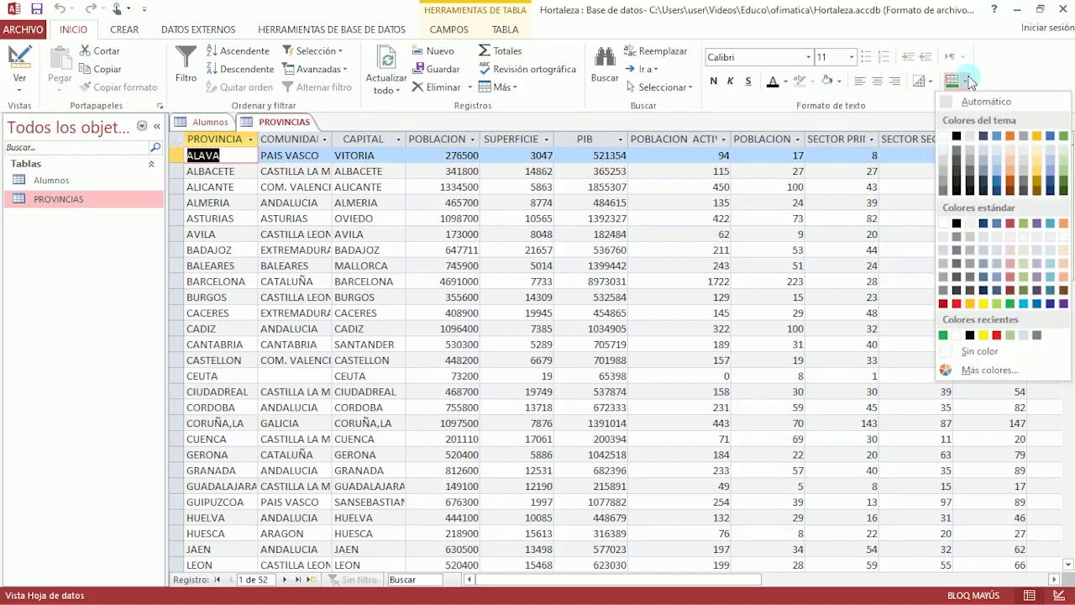
pyautogui.click(1064, 172)
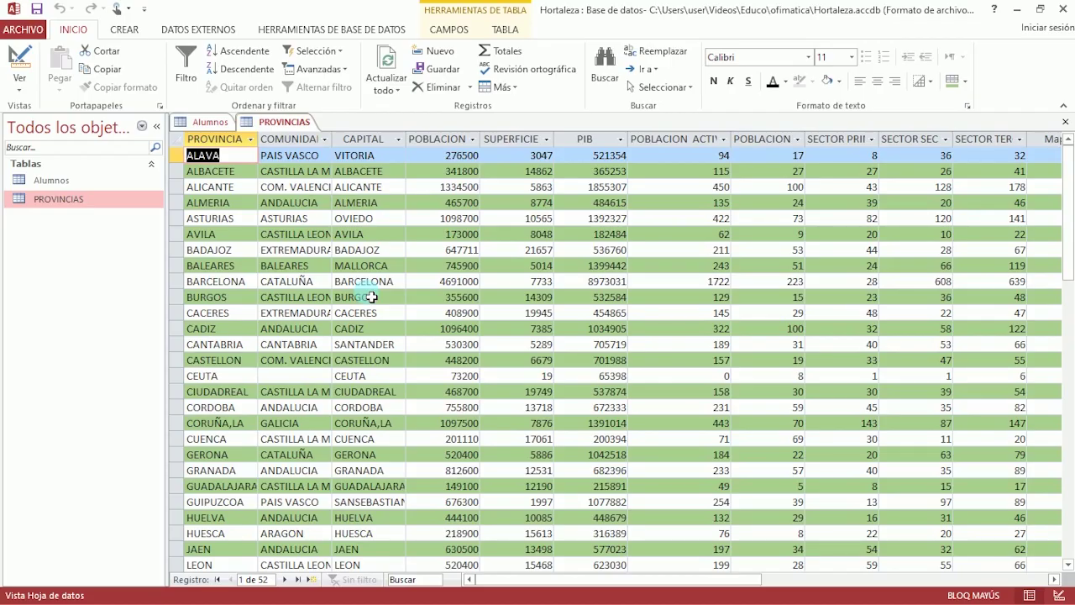
pyautogui.click(966, 82)
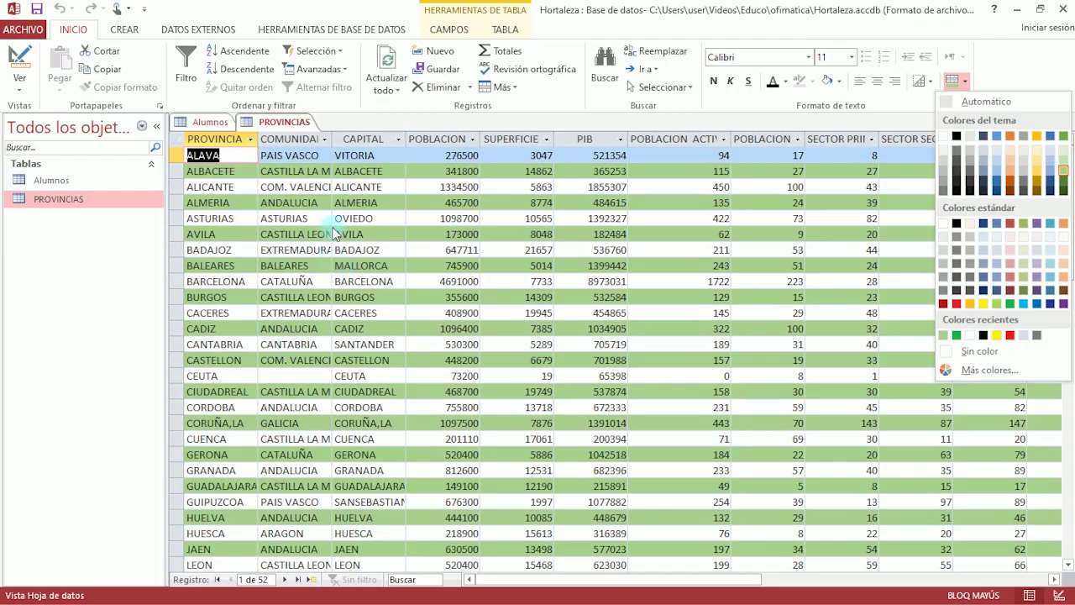
pyautogui.click(340, 145)
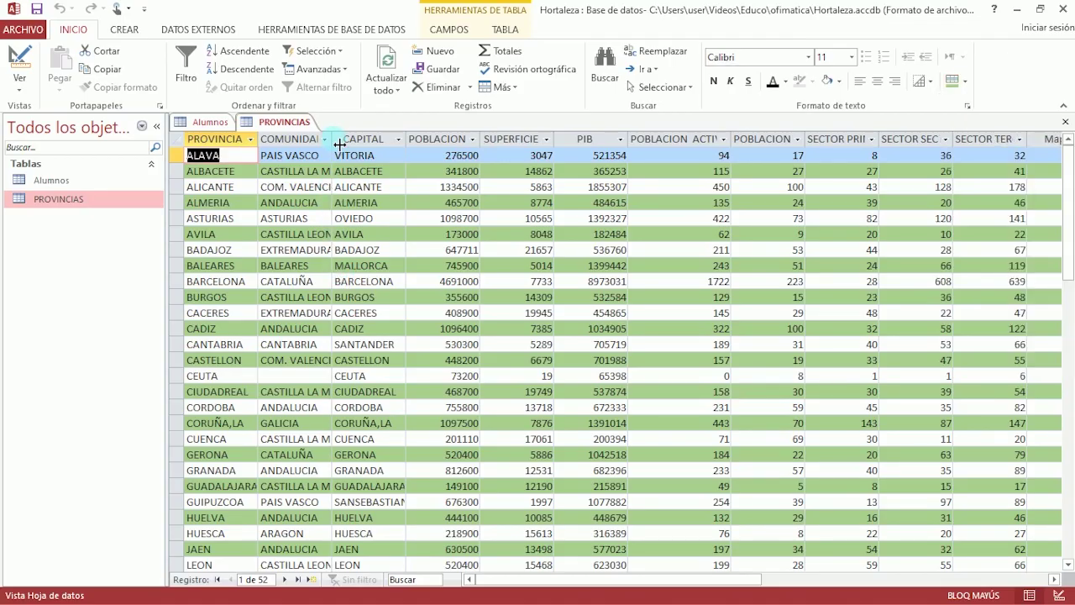
pyautogui.doubleClick(339, 145)
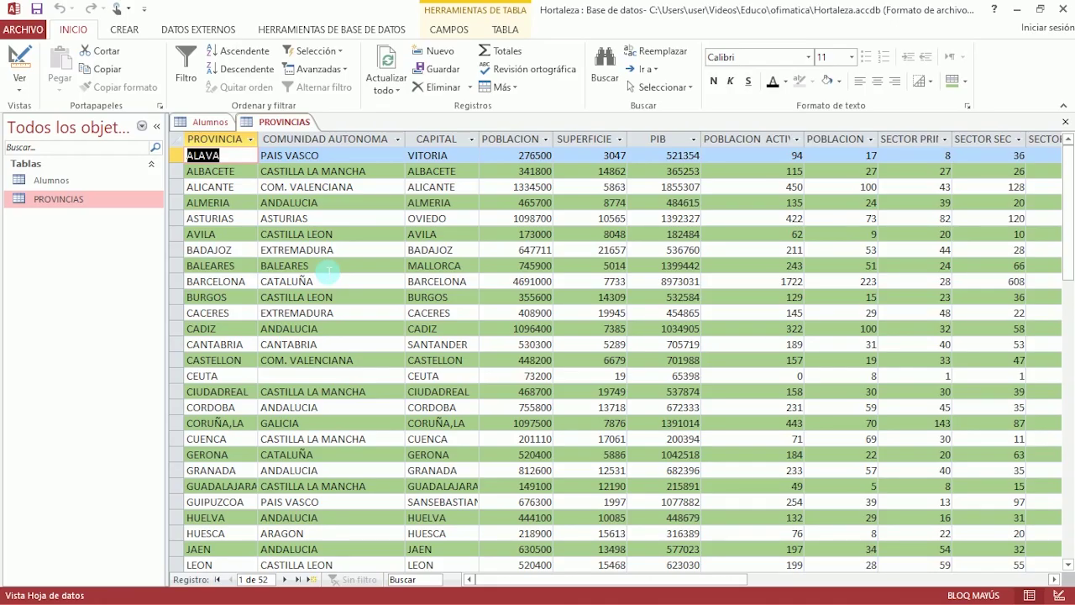
# Step: Filter the COMUNIDAD AUTONOMA column to only ANDALUCIA and CASTILLA LEON
pyautogui.click(397, 139)
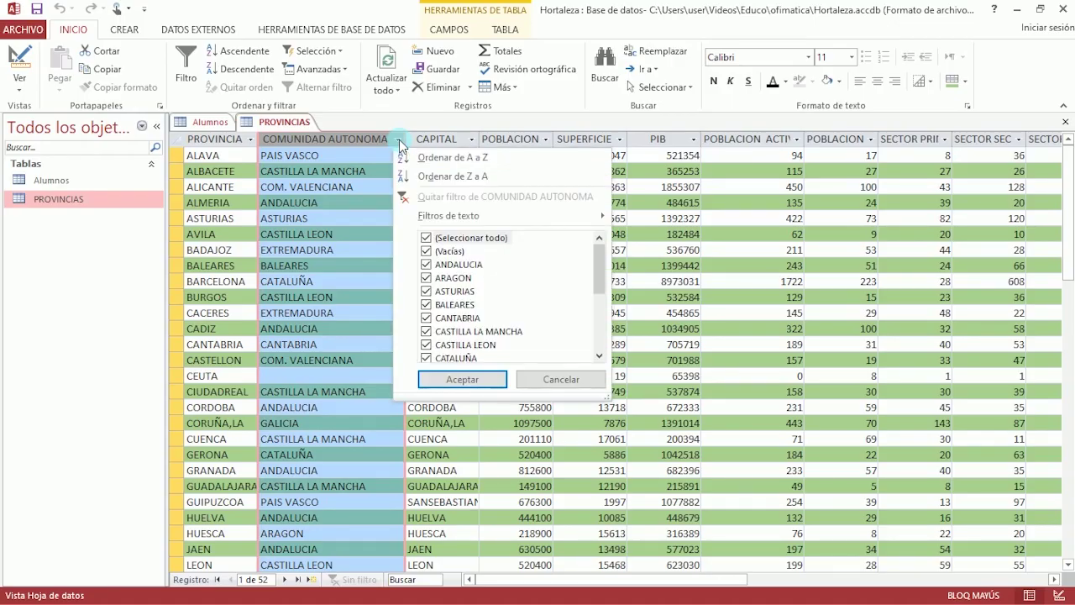
pyautogui.click(426, 238)
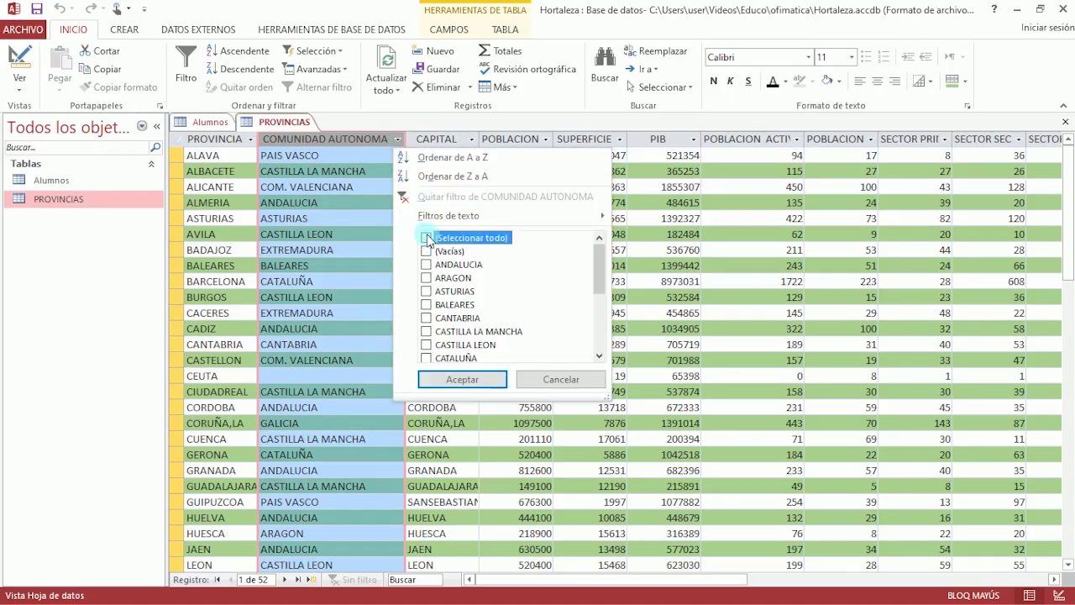
pyautogui.click(427, 266)
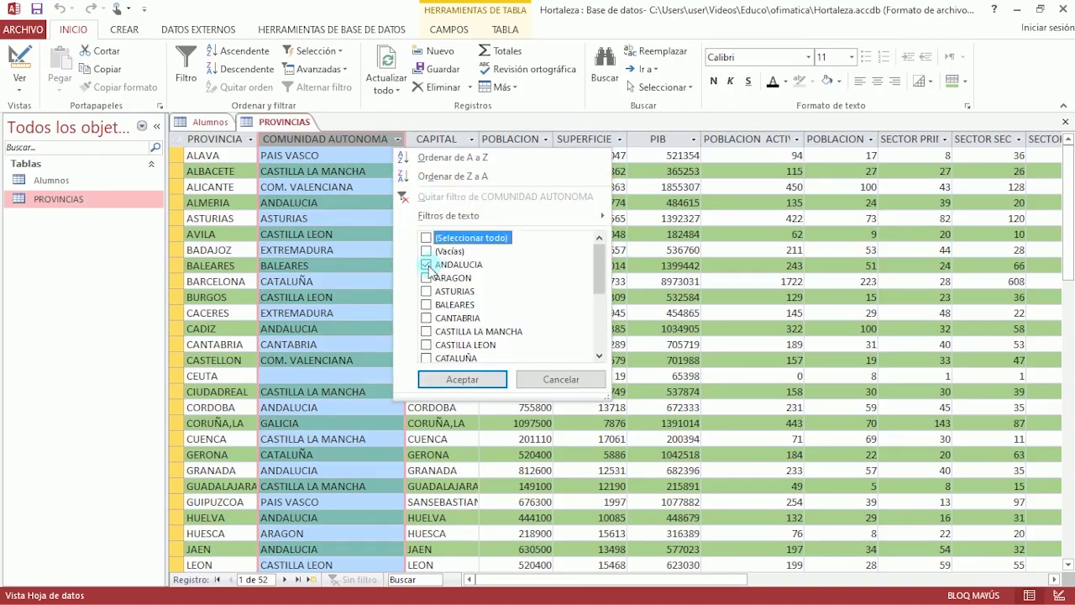
pyautogui.click(427, 332)
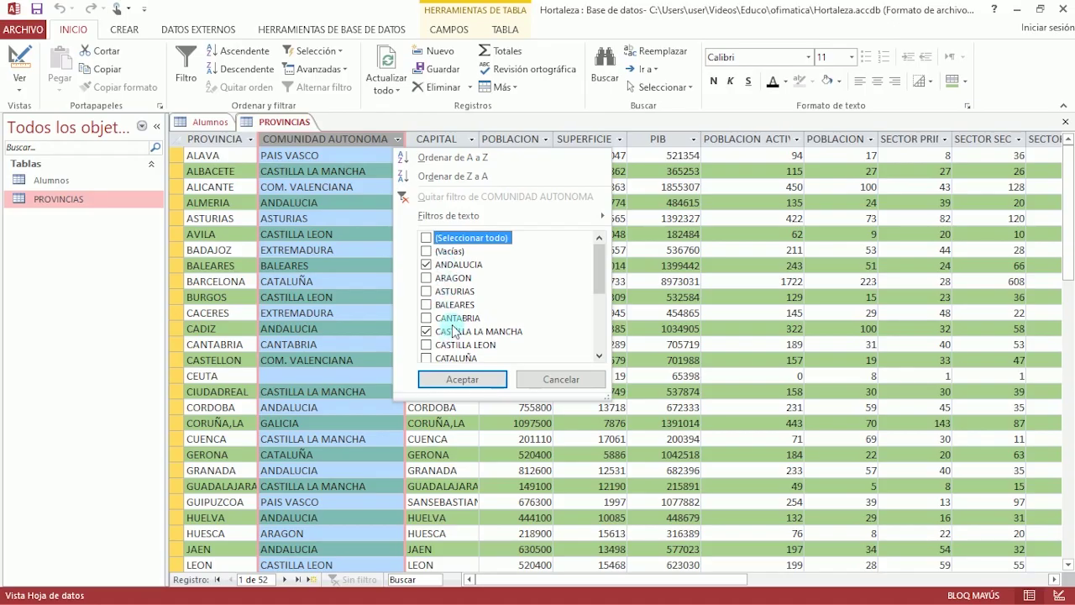
pyautogui.click(427, 332)
pyautogui.click(427, 345)
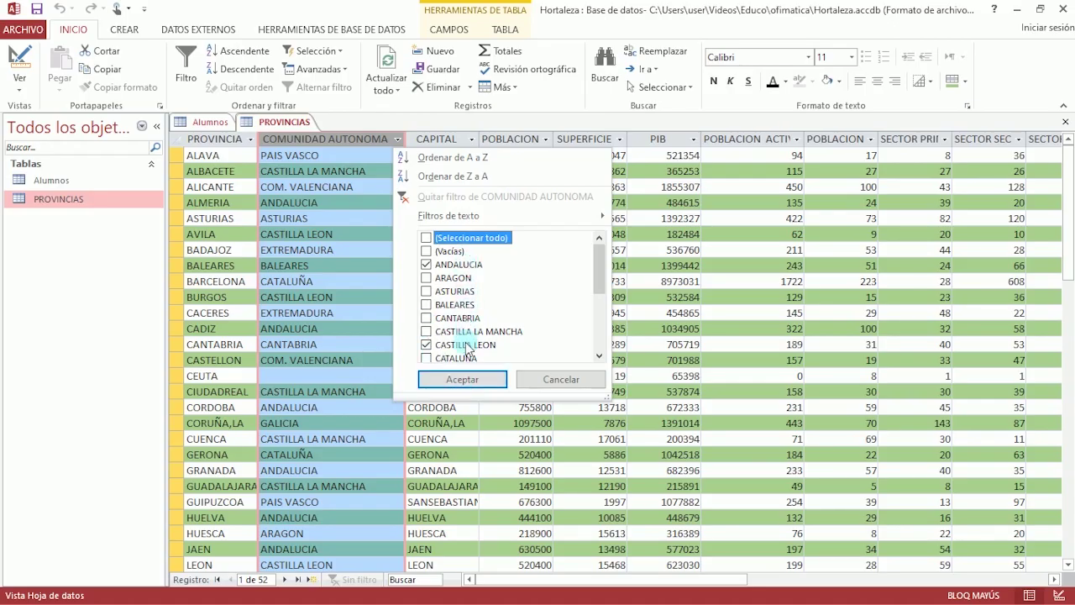
pyautogui.click(463, 380)
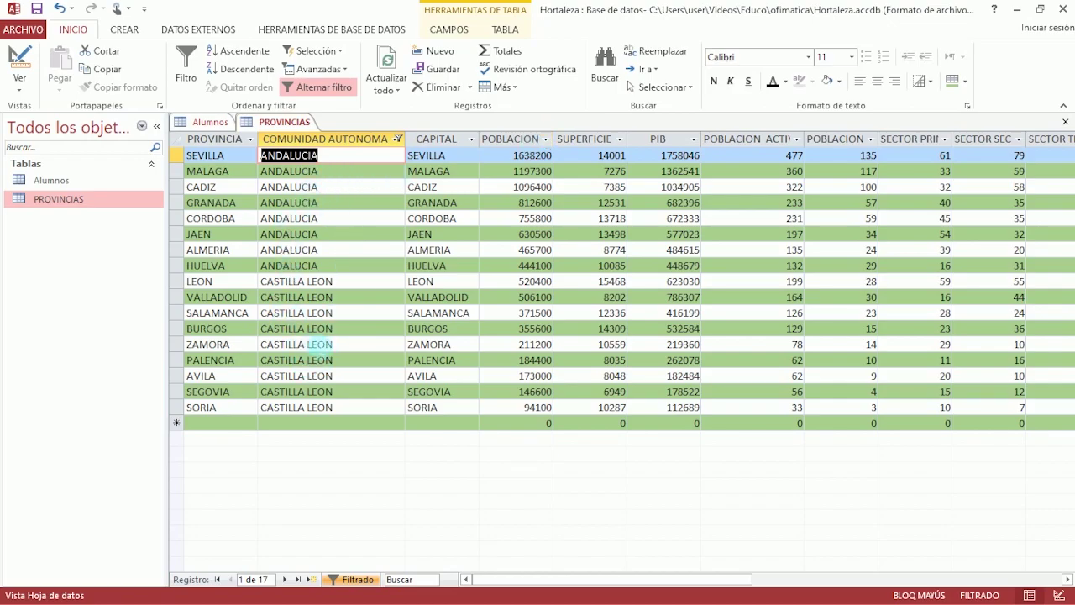
# Step: Filter the POBLACION column to values greater than or equal to 180000
pyautogui.click(546, 140)
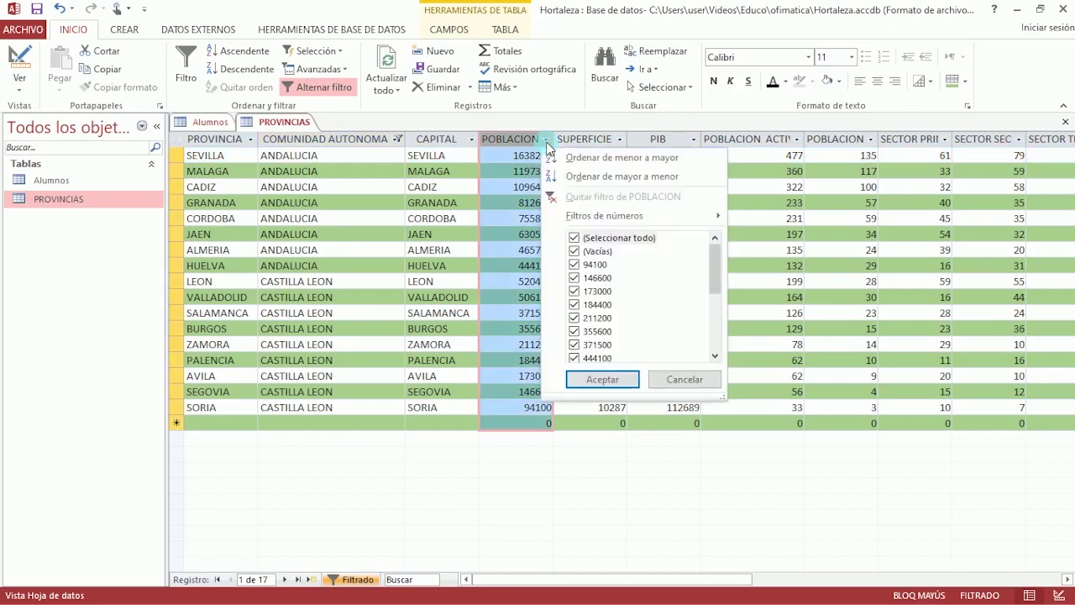
pyautogui.moveTo(605, 218)
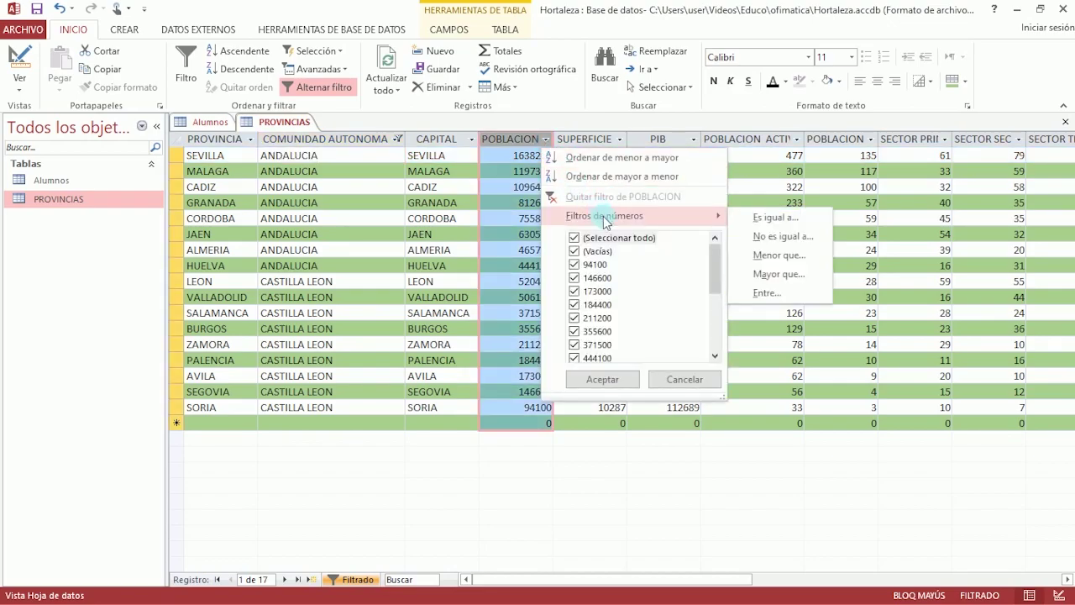
pyautogui.click(783, 275)
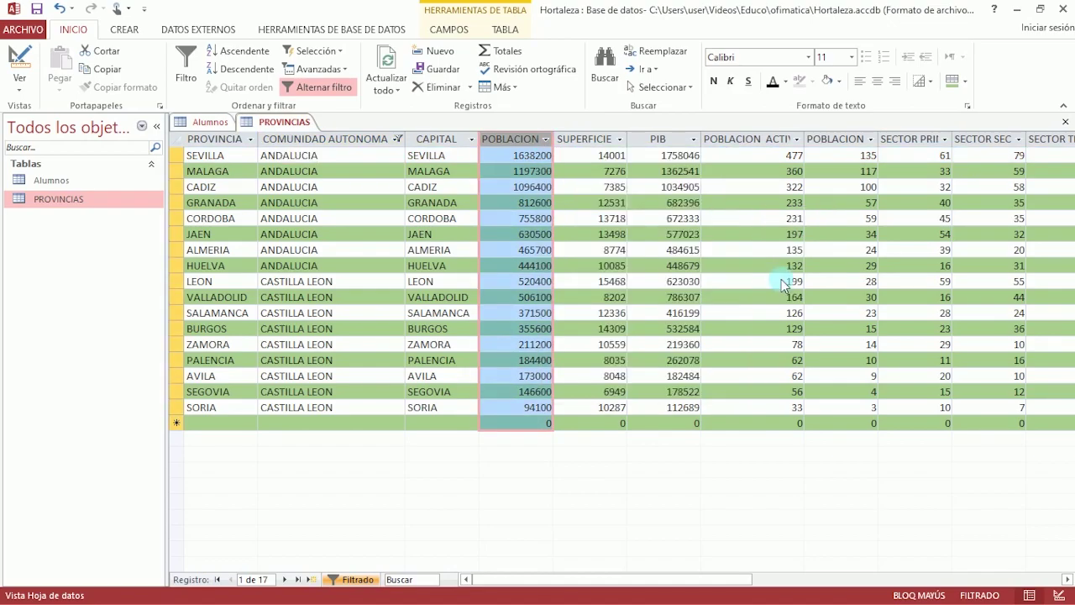
pyautogui.moveTo(515, 281); pyautogui.dragTo(687, 274)
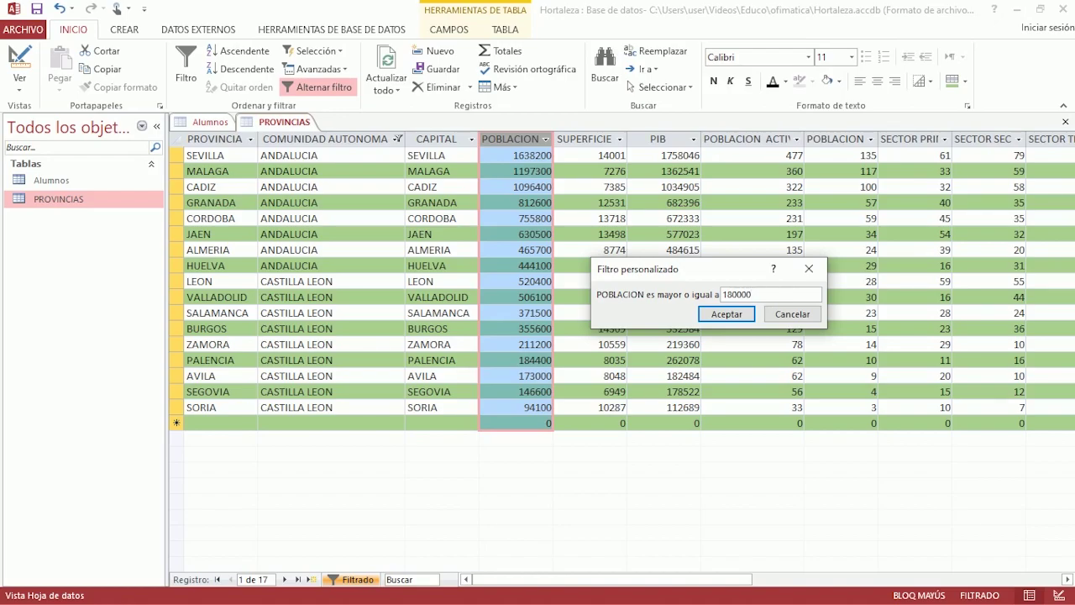
pyautogui.click(728, 314)
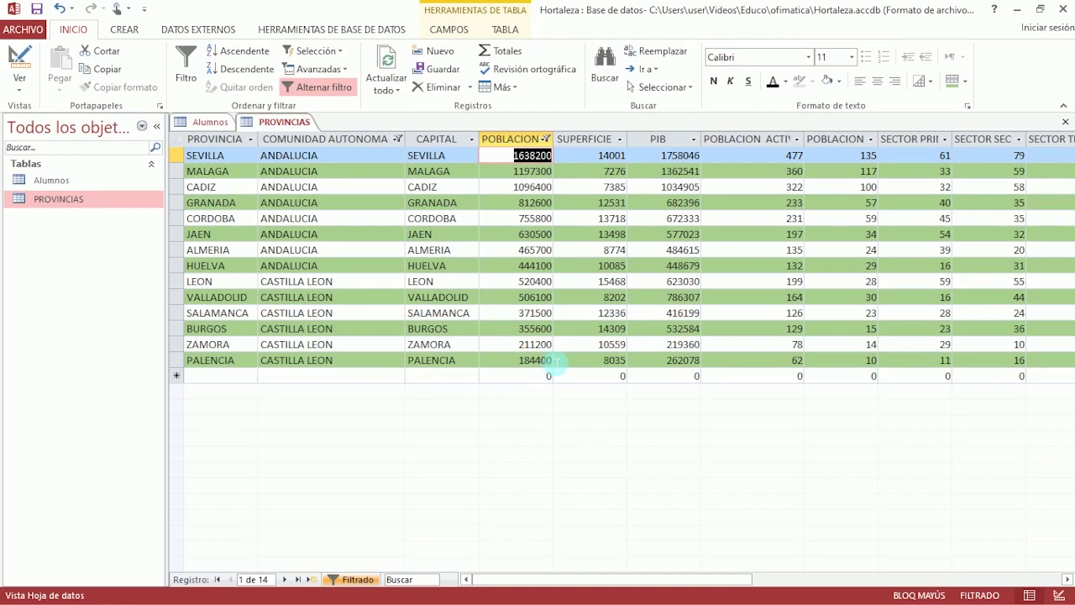
# Step: Filter the POBLACION ACTIVA column to values between 100 and 300
pyautogui.click(797, 140)
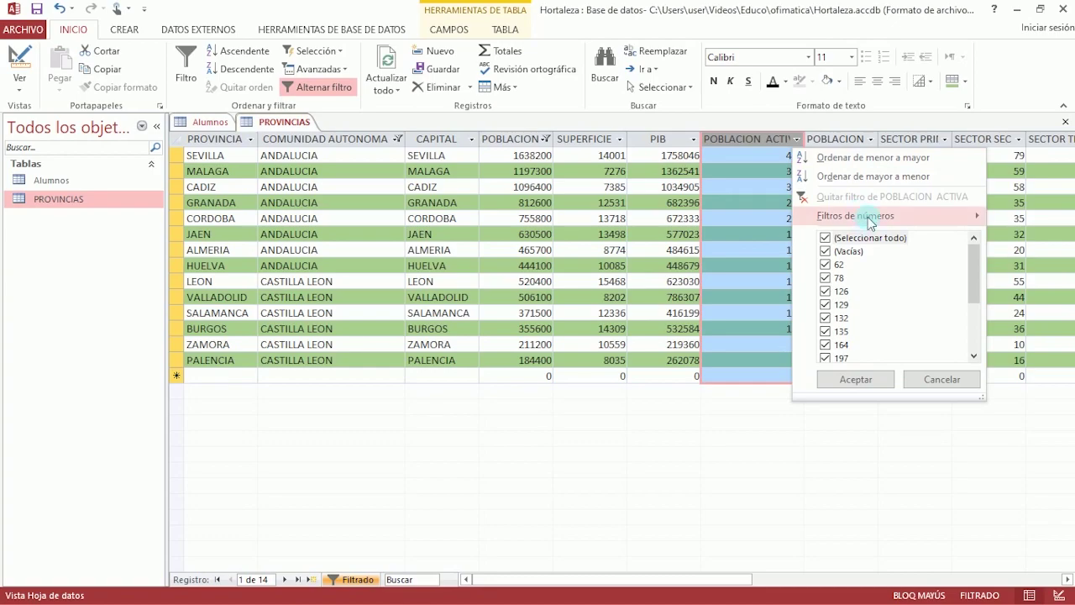
pyautogui.moveTo(870, 219)
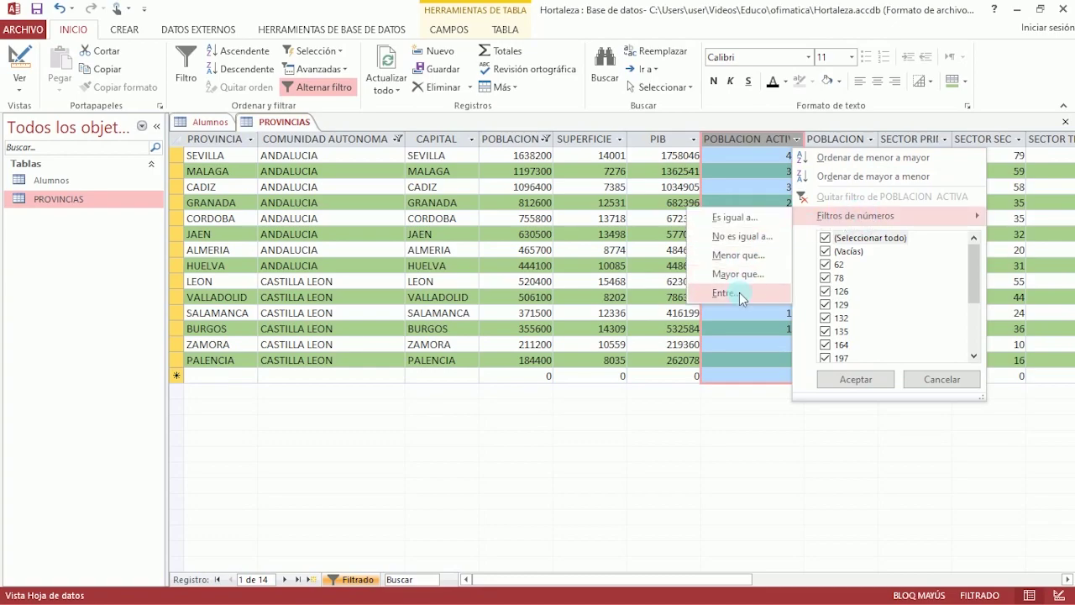
pyautogui.click(740, 292)
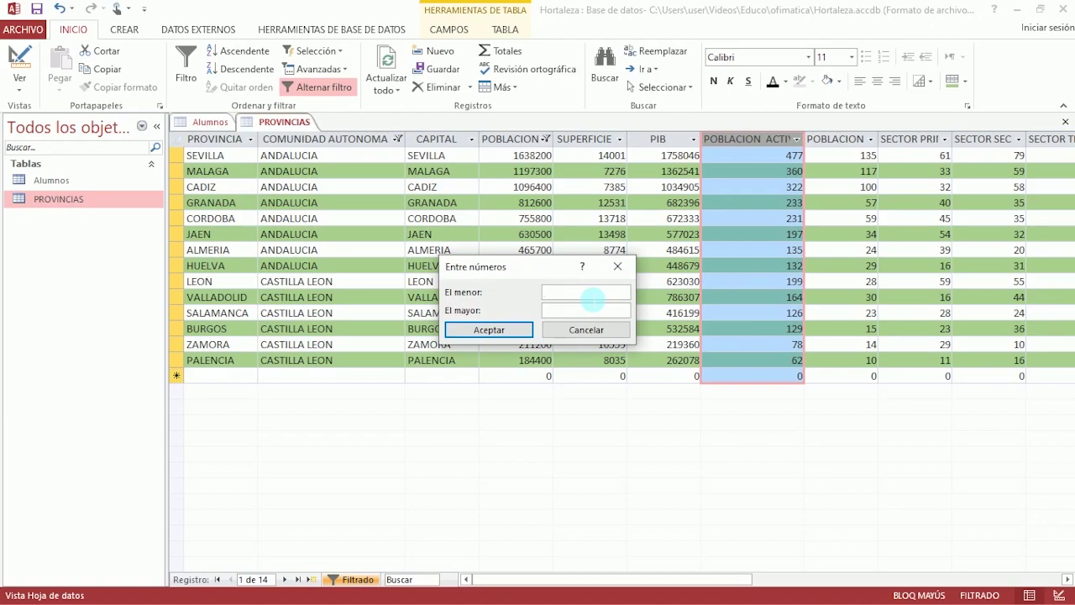
pyautogui.write('100')
pyautogui.write('300')
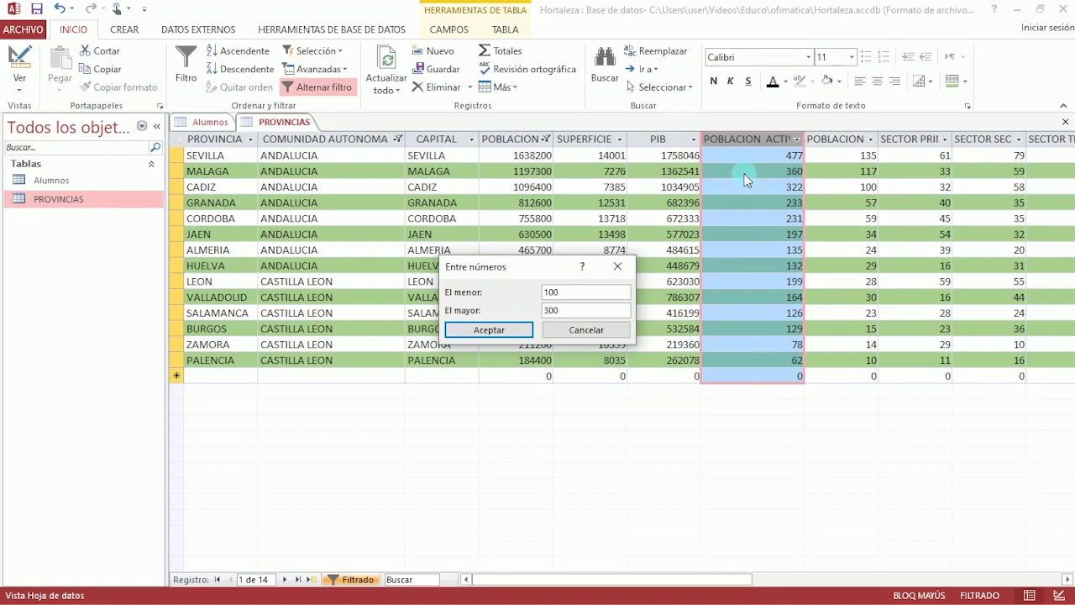
pyautogui.click(490, 334)
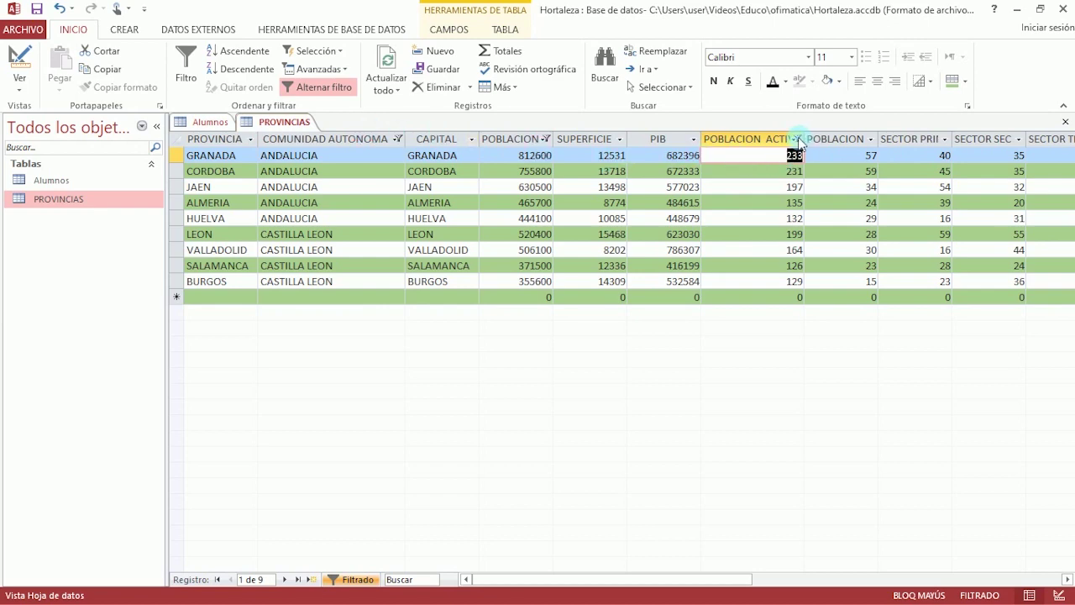
# Step: Remove the filters from the POBLACION ACTIVA, POBLACION and COMUNIDAD AUTONOMA columns
pyautogui.click(469, 88)
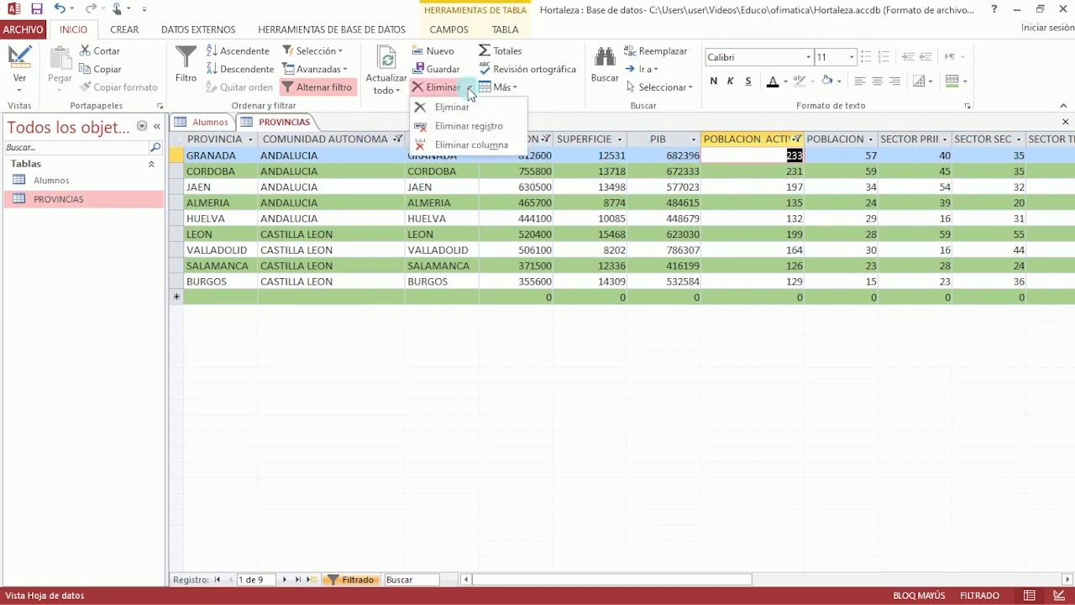
pyautogui.click(798, 141)
pyautogui.click(798, 141)
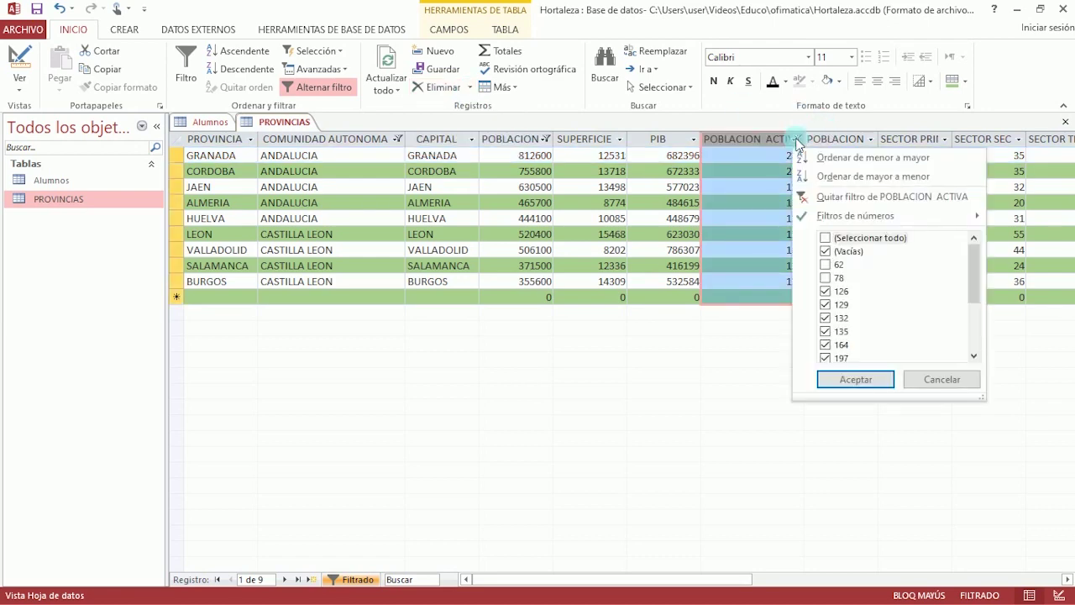
pyautogui.click(828, 198)
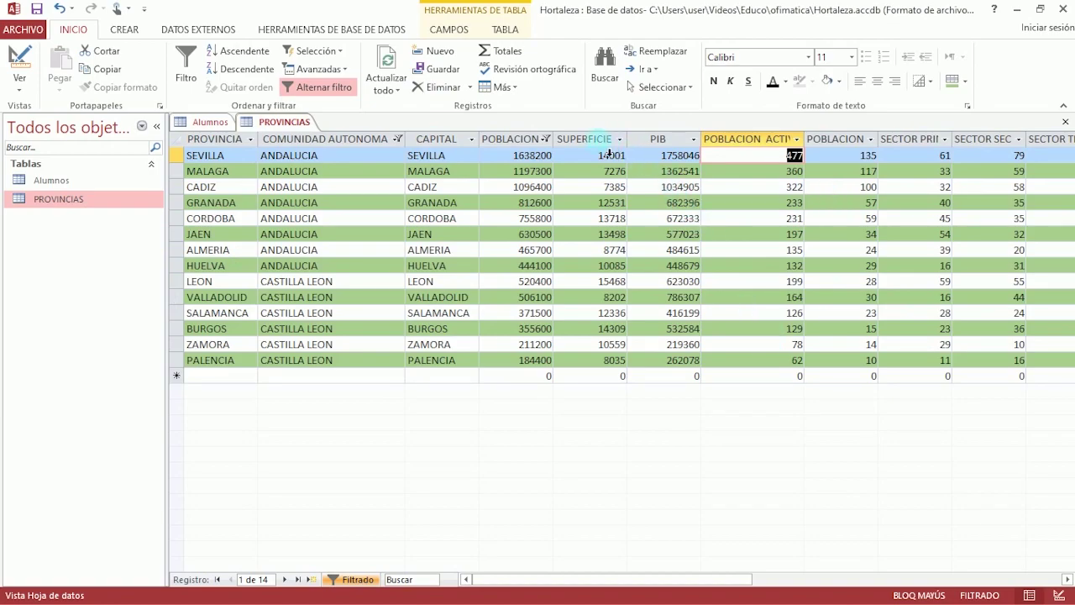
pyautogui.click(547, 139)
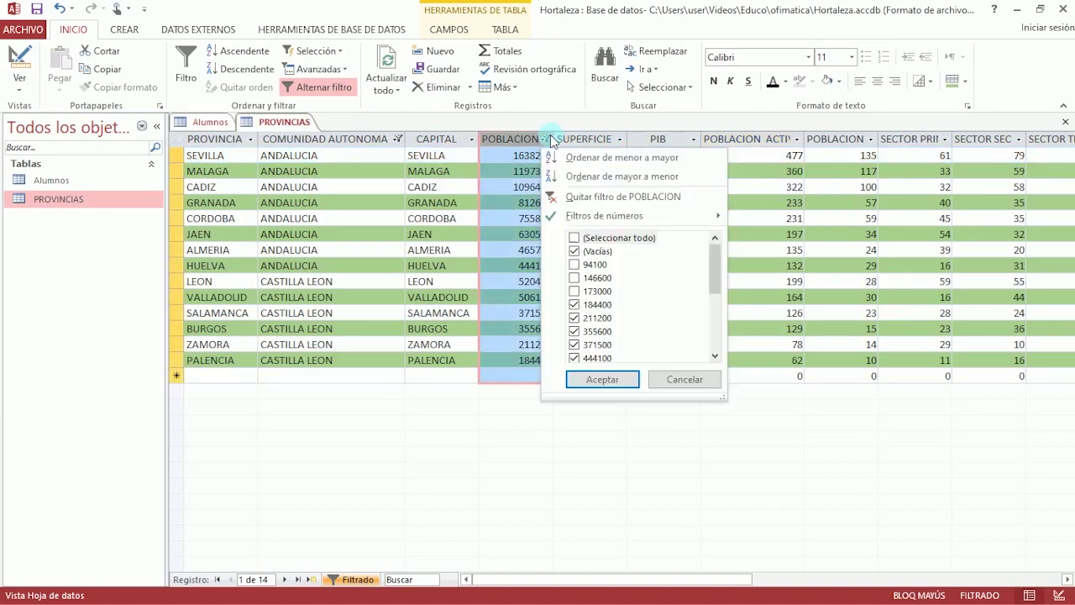
pyautogui.click(580, 198)
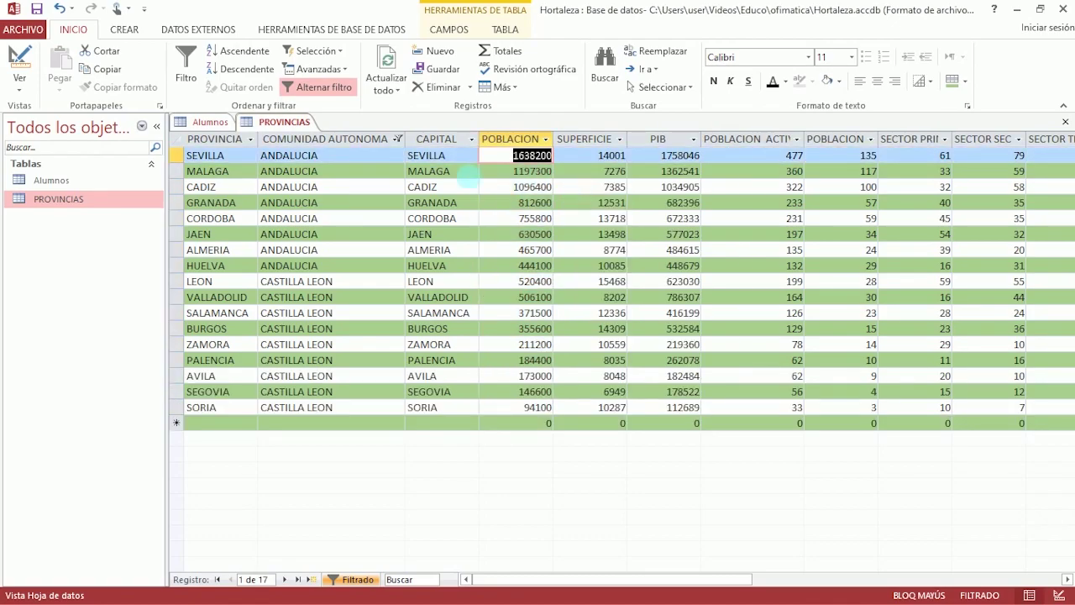
pyautogui.click(397, 138)
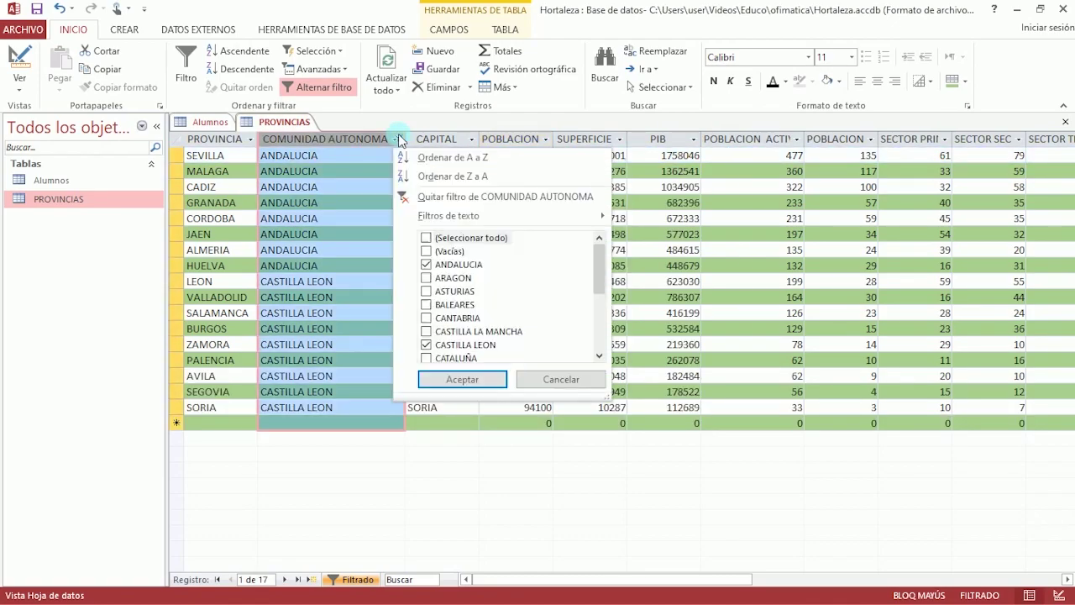
pyautogui.click(437, 196)
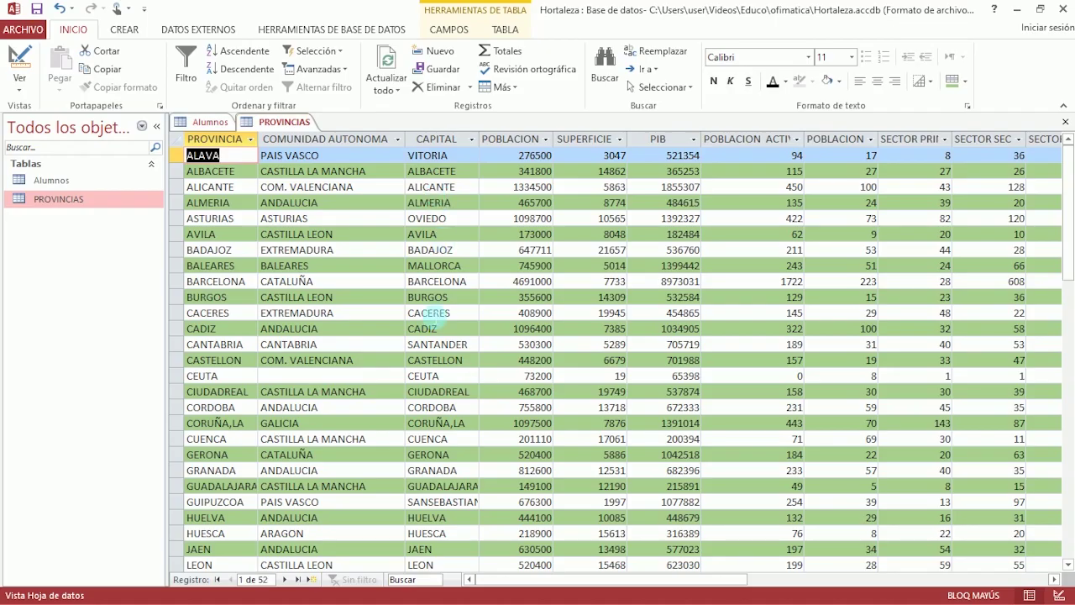
# Step: Look through the unfiltered PROVINCIAS records down to the last province and return to the first one
pyautogui.scroll(-1, 435, 311)
pyautogui.scroll(-7, 428, 314)
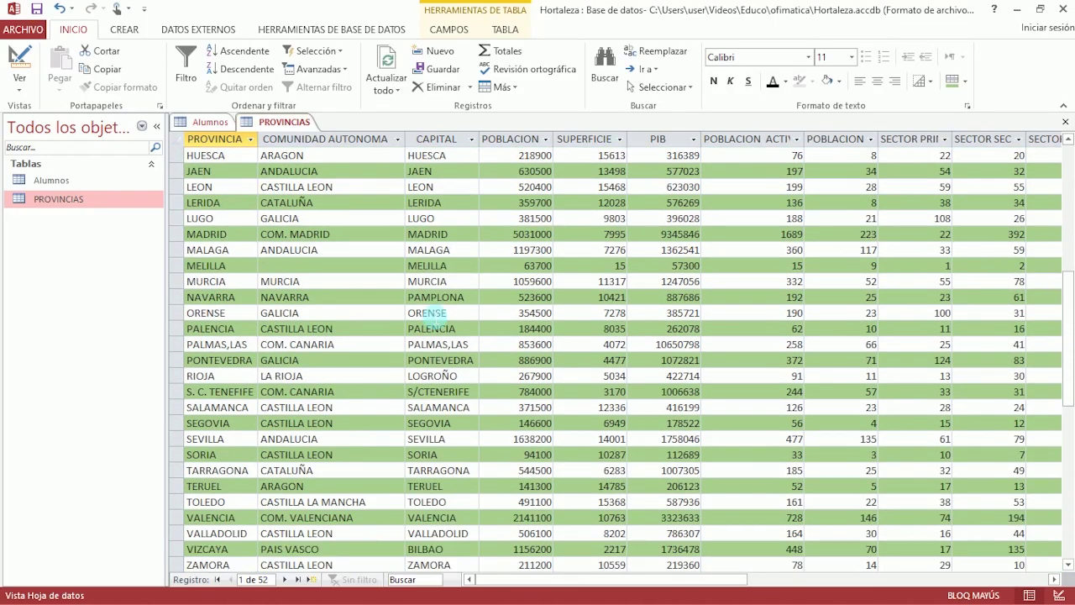
pyautogui.scroll(4, 430, 315)
pyautogui.scroll(3, 430, 313)
pyautogui.scroll(-8, 429, 313)
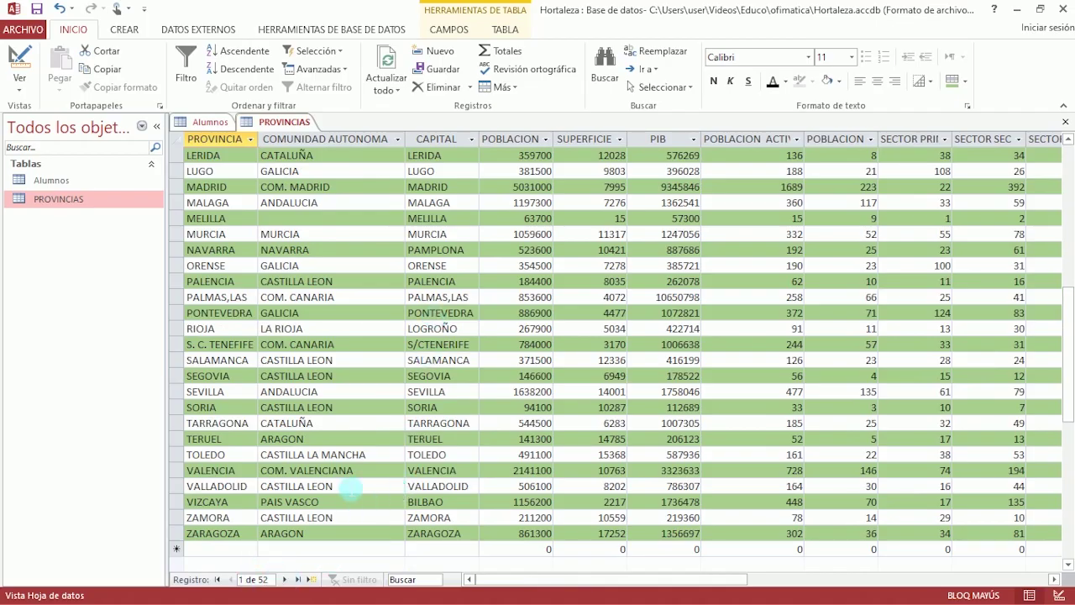
pyautogui.scroll(9, 672, 335)
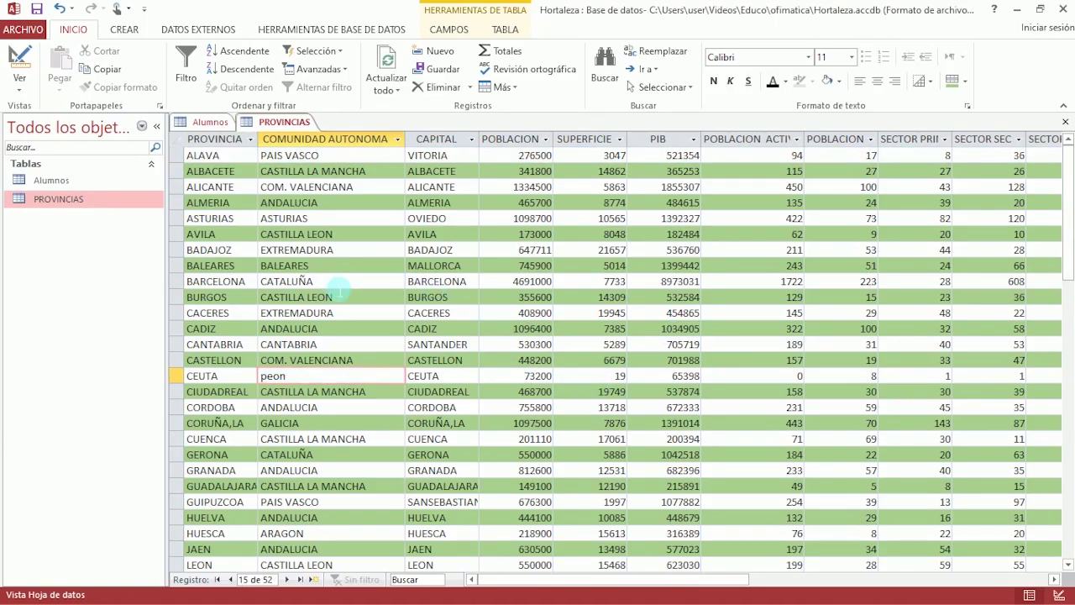
# Step: Run the spelling check on the PROVINCIAS table and change "peon" in the CEUTA record to the suggestion "peón"
pyautogui.click(346, 281)
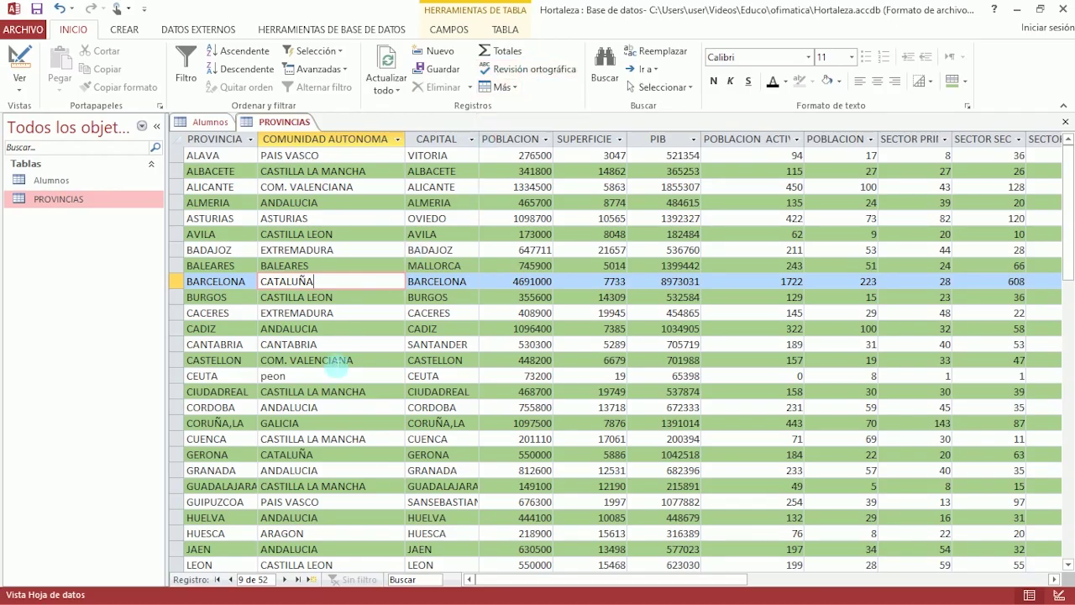
pyautogui.click(301, 378)
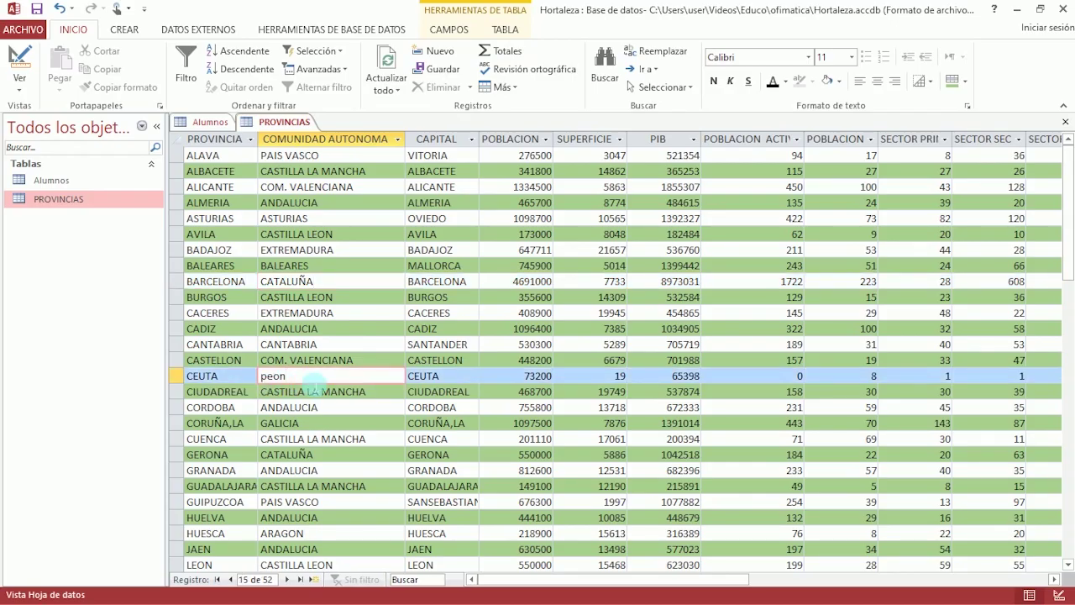
pyautogui.click(294, 346)
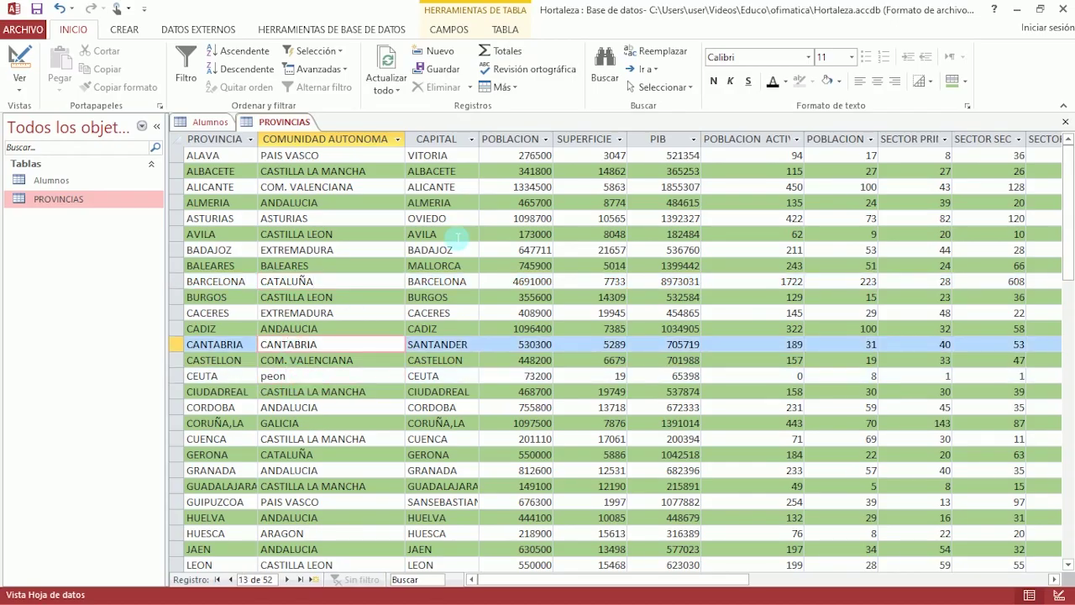
pyautogui.click(527, 72)
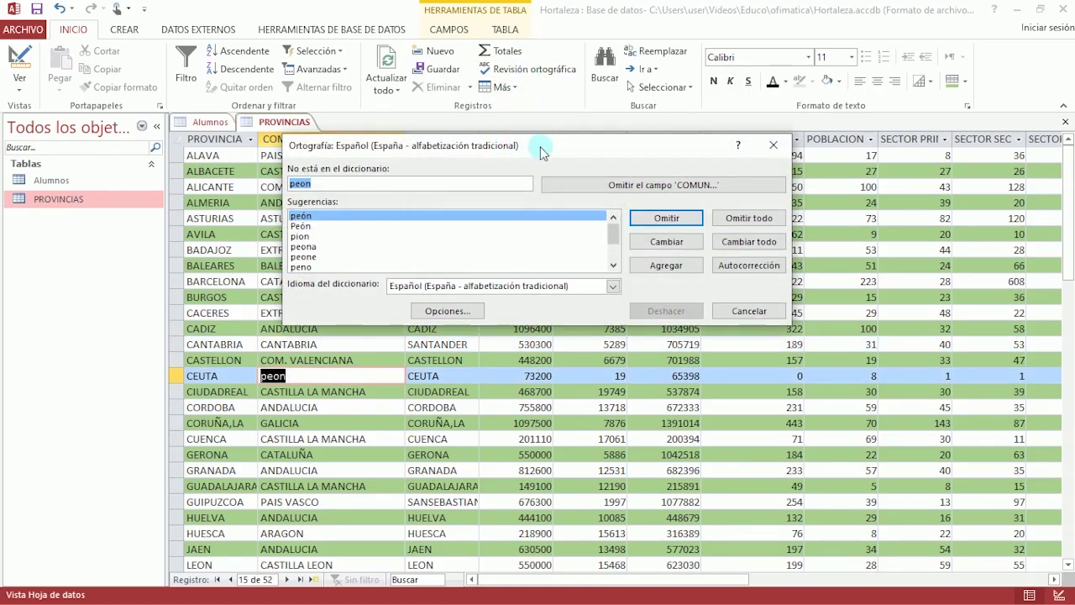
pyautogui.moveTo(544, 149); pyautogui.dragTo(623, 148)
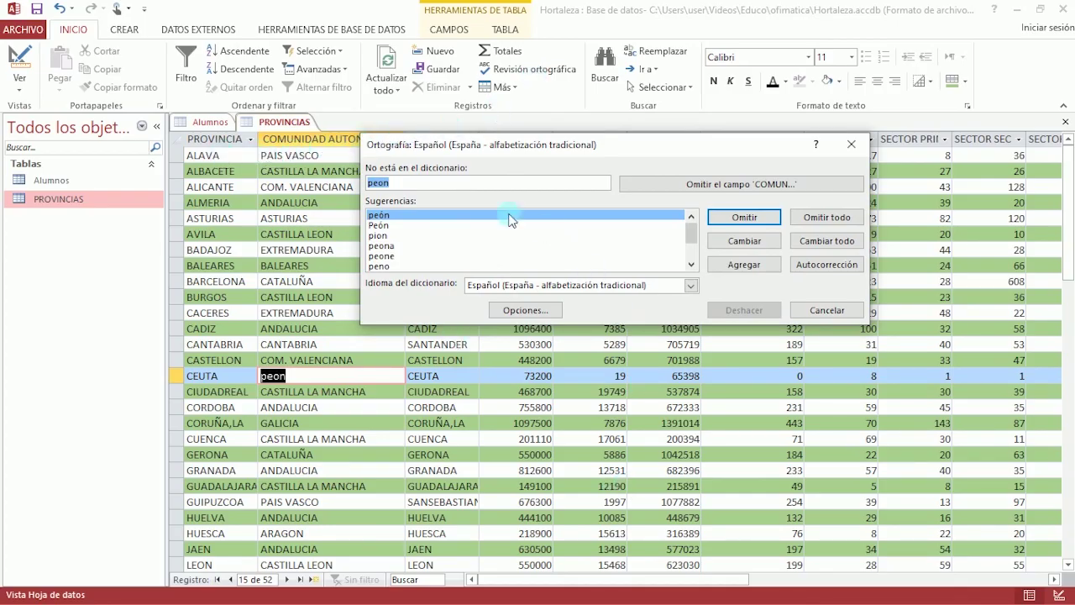
pyautogui.click(413, 183)
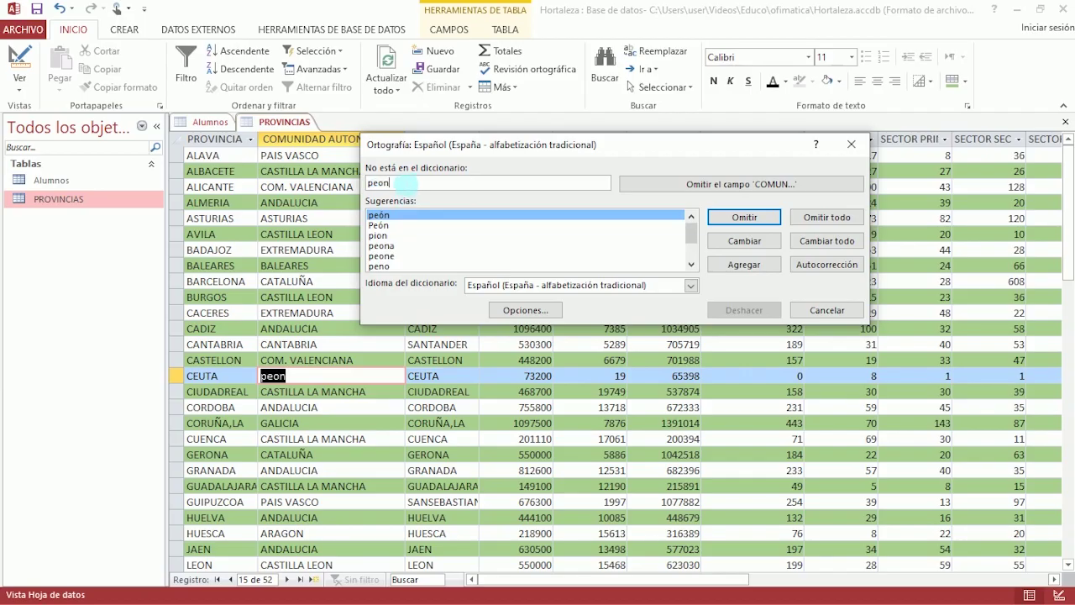
pyautogui.click(400, 216)
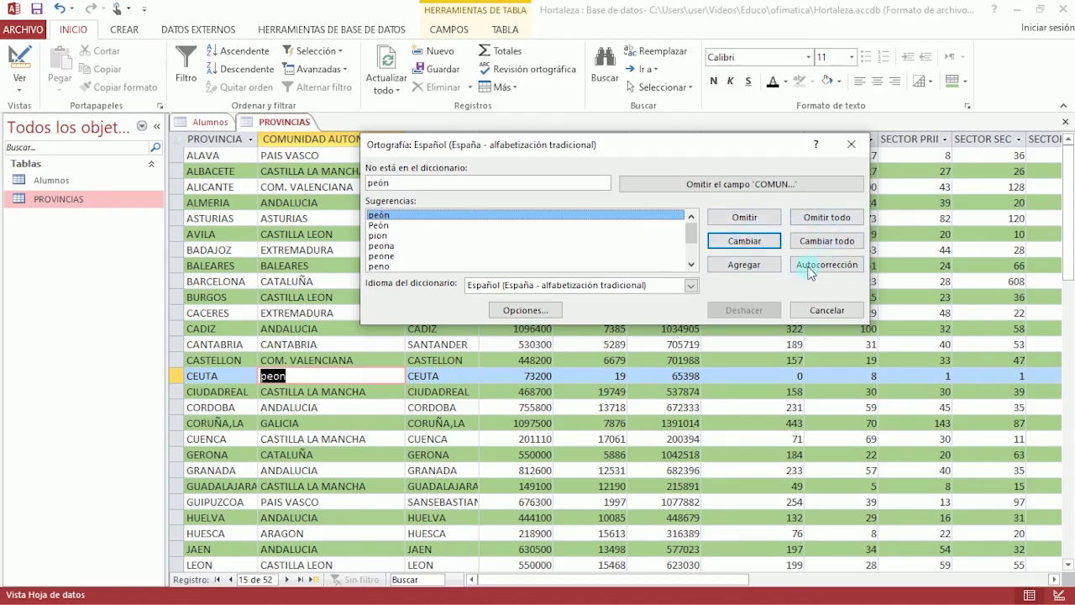
pyautogui.click(739, 246)
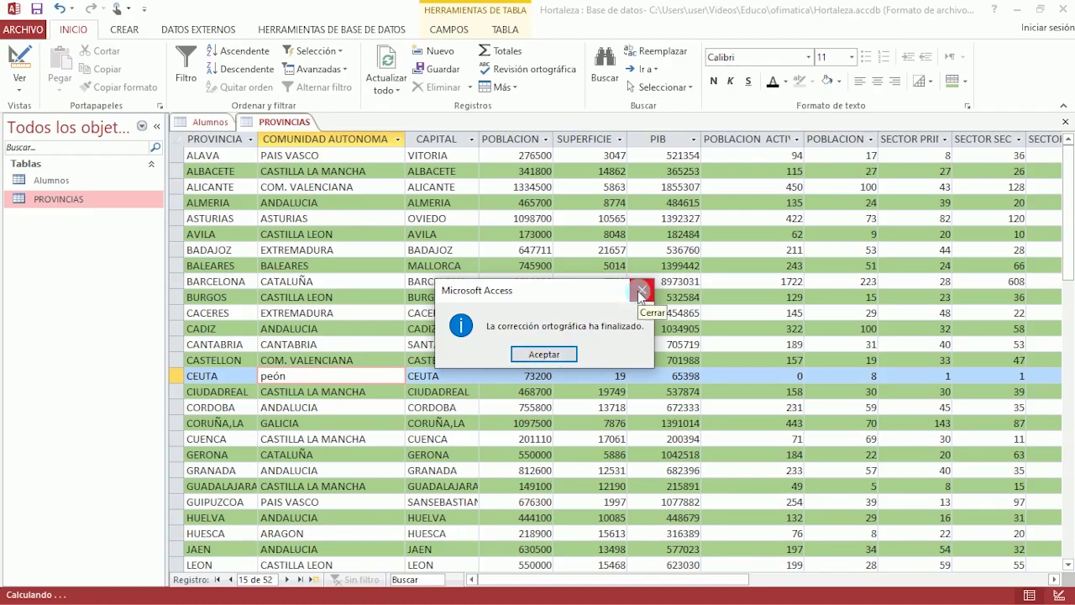
pyautogui.click(541, 355)
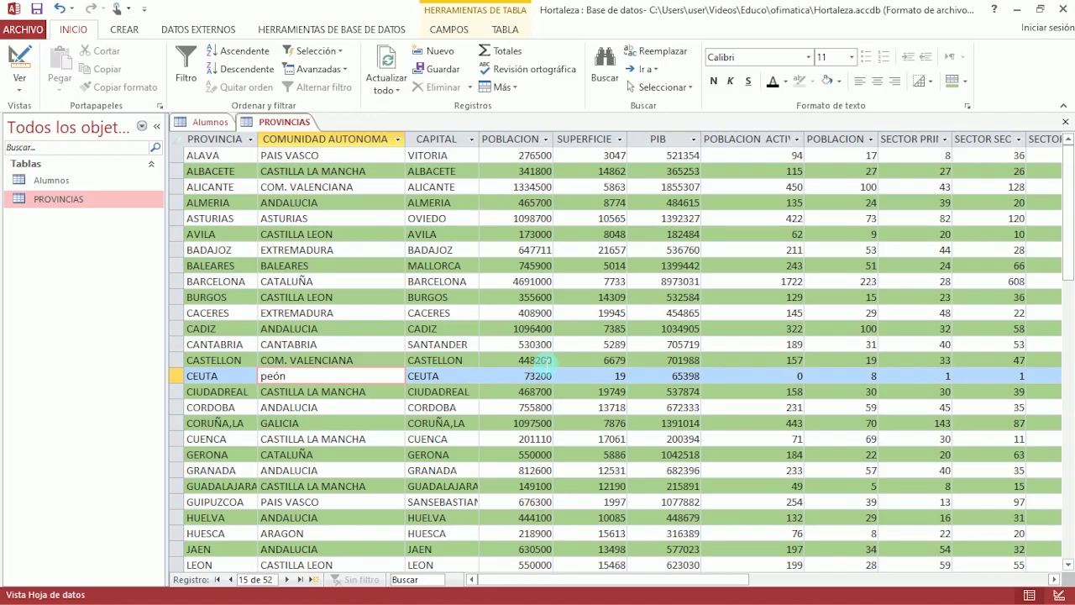
# Step: Clear the COMUNIDAD AUTONOMA value of the CEUTA record
pyautogui.press('Tab')
pyautogui.hotkey('shift', 'Tab')
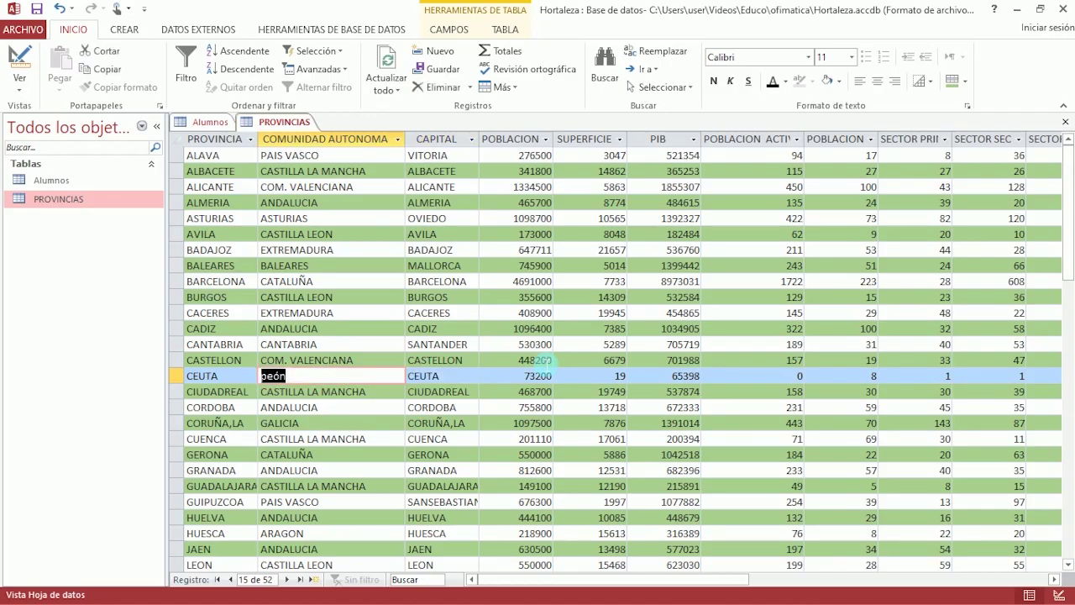
pyautogui.press('Delete')
pyautogui.press('Tab')
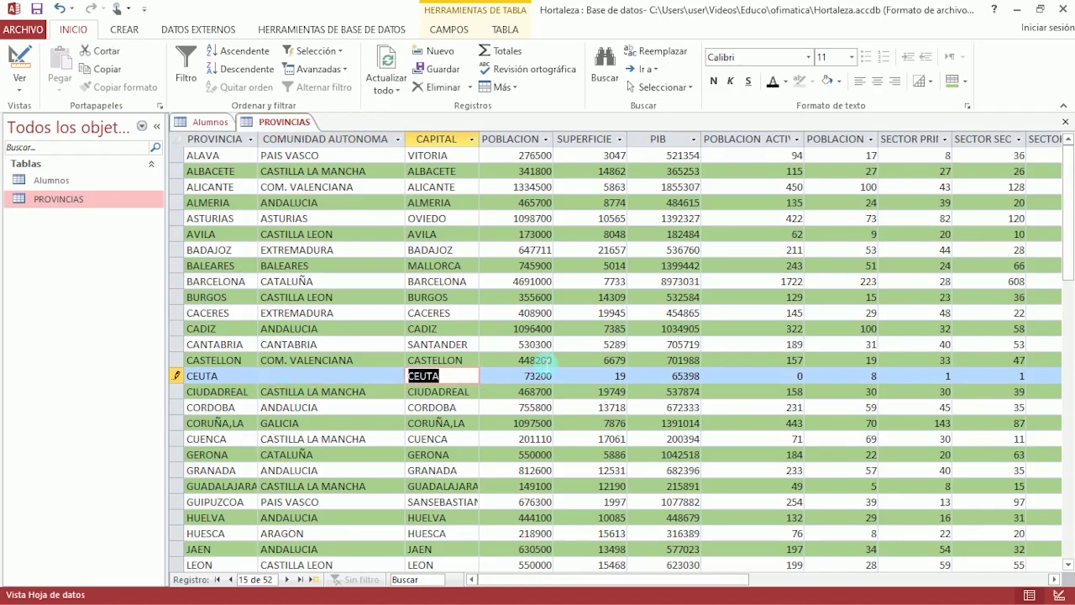
pyautogui.click(312, 378)
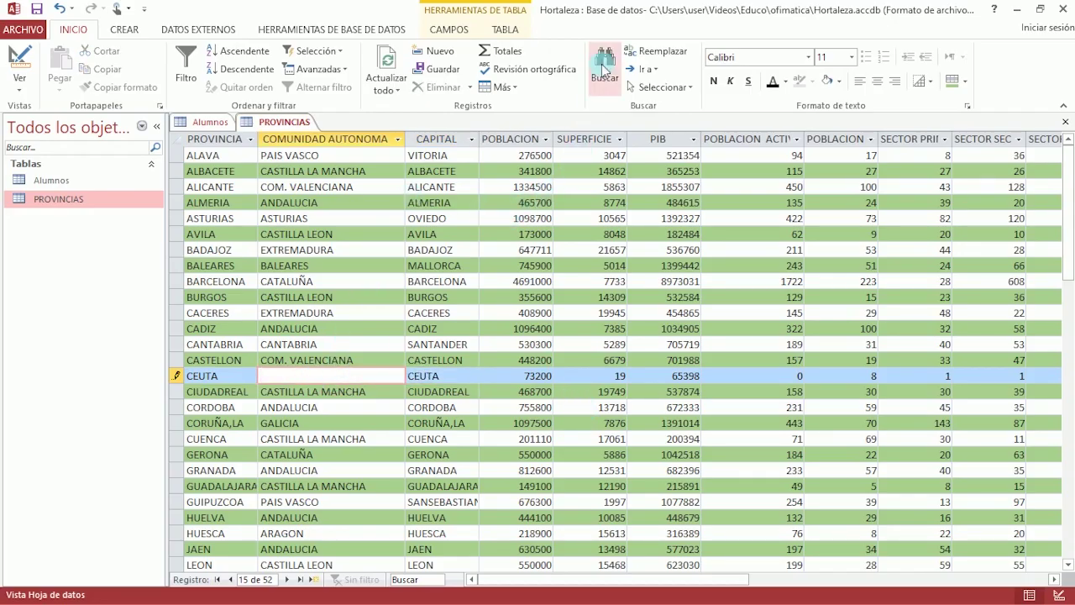
# Step: Open the Find and Replace dialog for the PROVINCIAS table and select the existing search text
pyautogui.click(603, 69)
pyautogui.moveTo(633, 151); pyautogui.dragTo(606, 122)
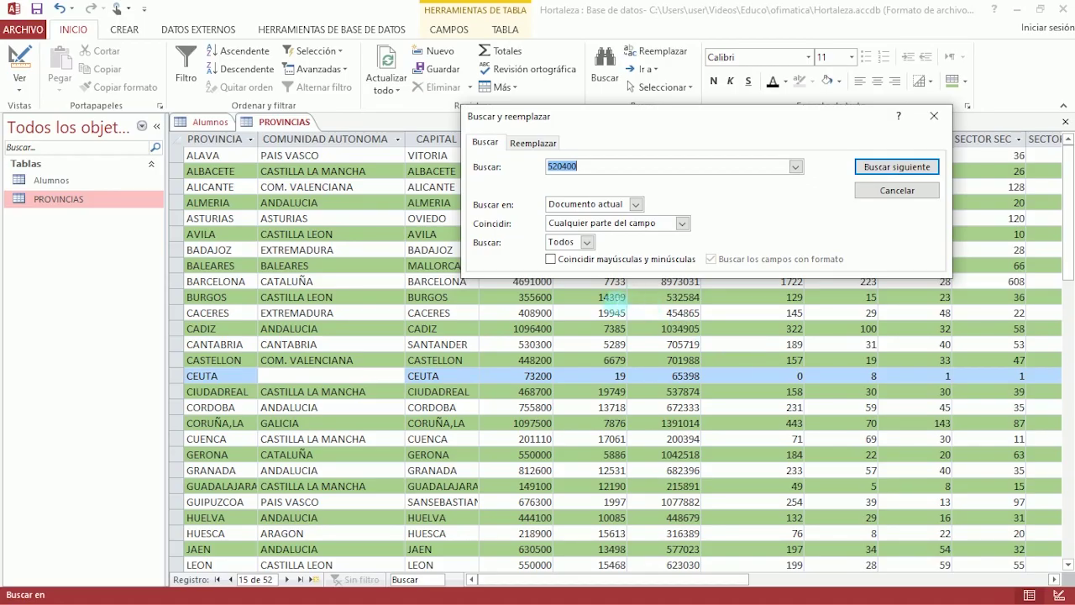
pyautogui.click(588, 166)
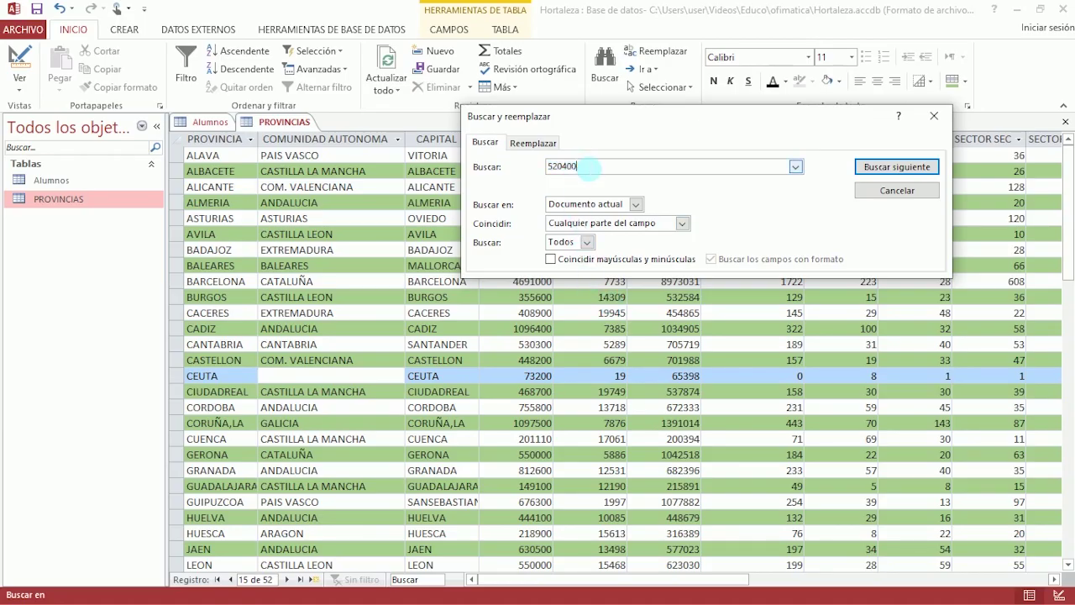
pyautogui.doubleClick(538, 166)
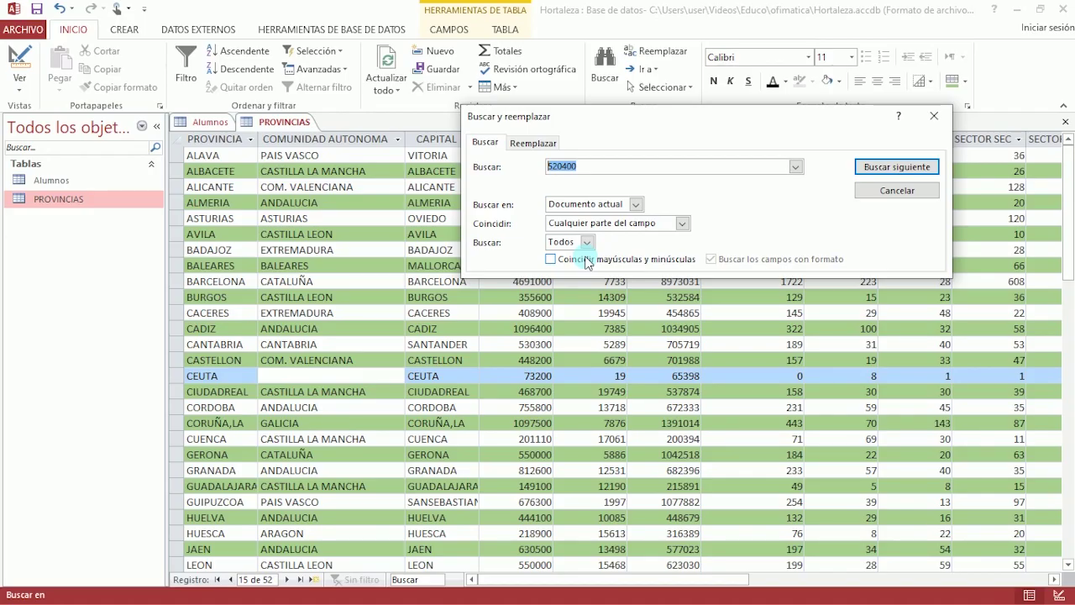
pyautogui.write('550000')
pyautogui.press('BackSpace')
pyautogui.press('BackSpace')
pyautogui.press('BackSpace')
pyautogui.press('BackSpace')
pyautogui.press('BackSpace')
pyautogui.press('BackSpace')
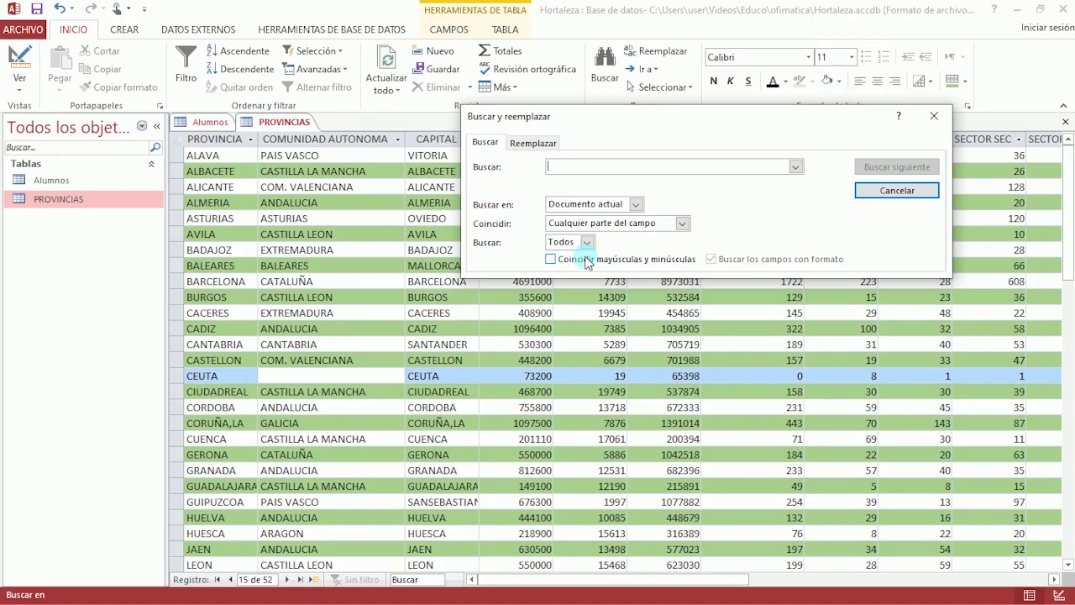
# Step: Enter "baleares" as the search text for the PROVINCIAS table
pyautogui.write('balear')
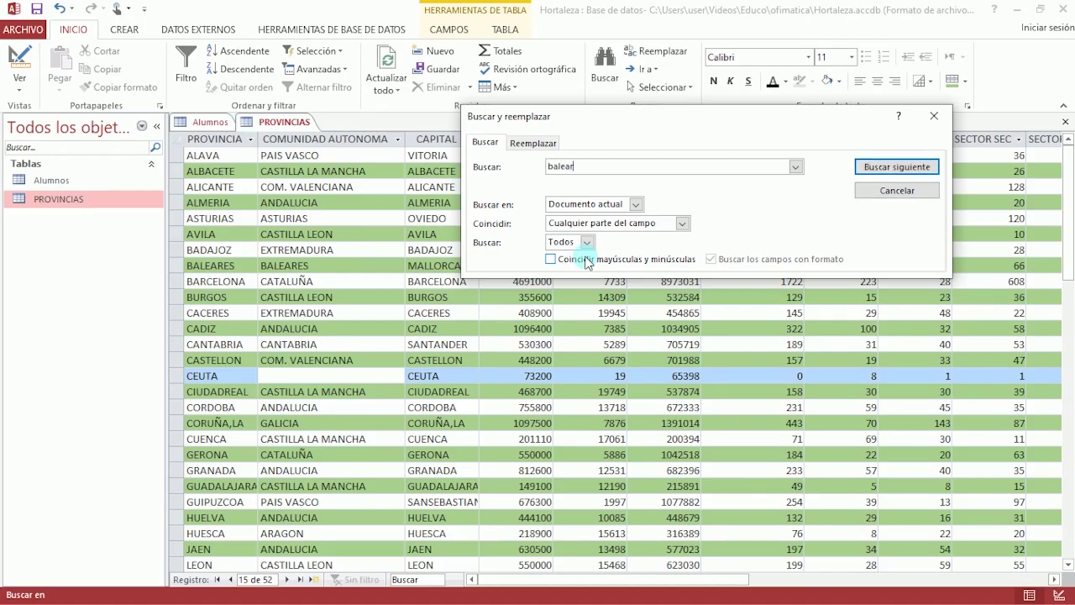
pyautogui.write('es')
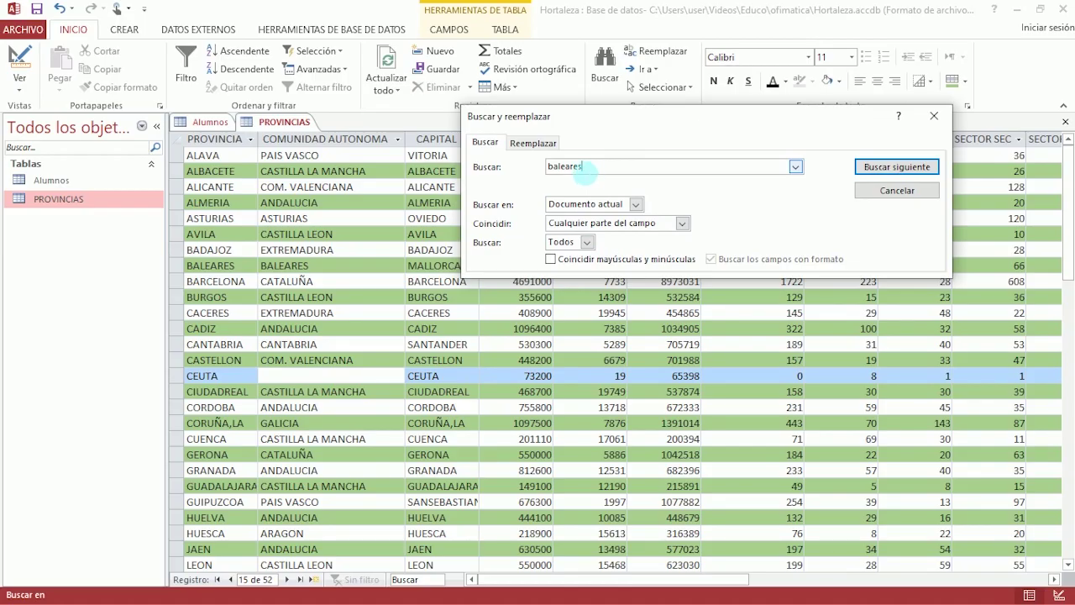
pyautogui.moveTo(585, 166); pyautogui.dragTo(531, 167)
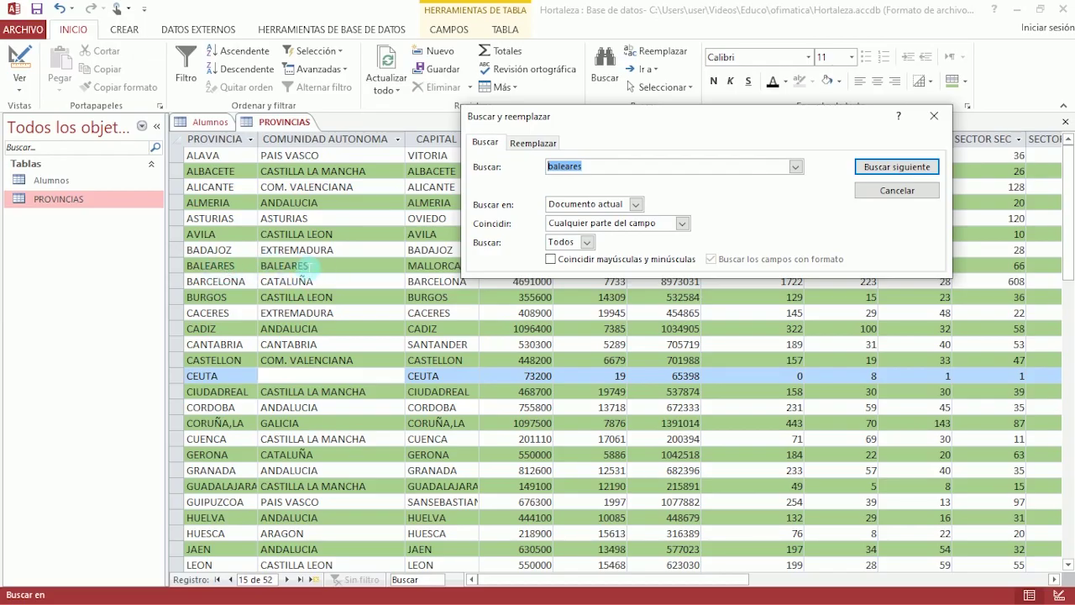
pyautogui.click(598, 169)
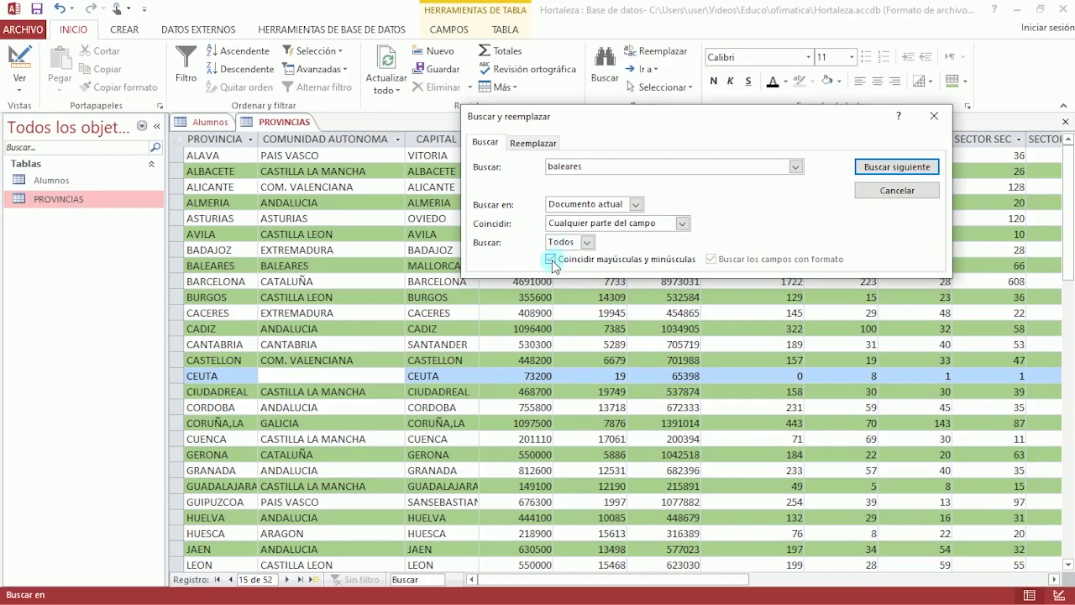
# Step: Try the case-matching option for the "baleares" search and switch it off again
pyautogui.click(551, 259)
pyautogui.click(566, 176)
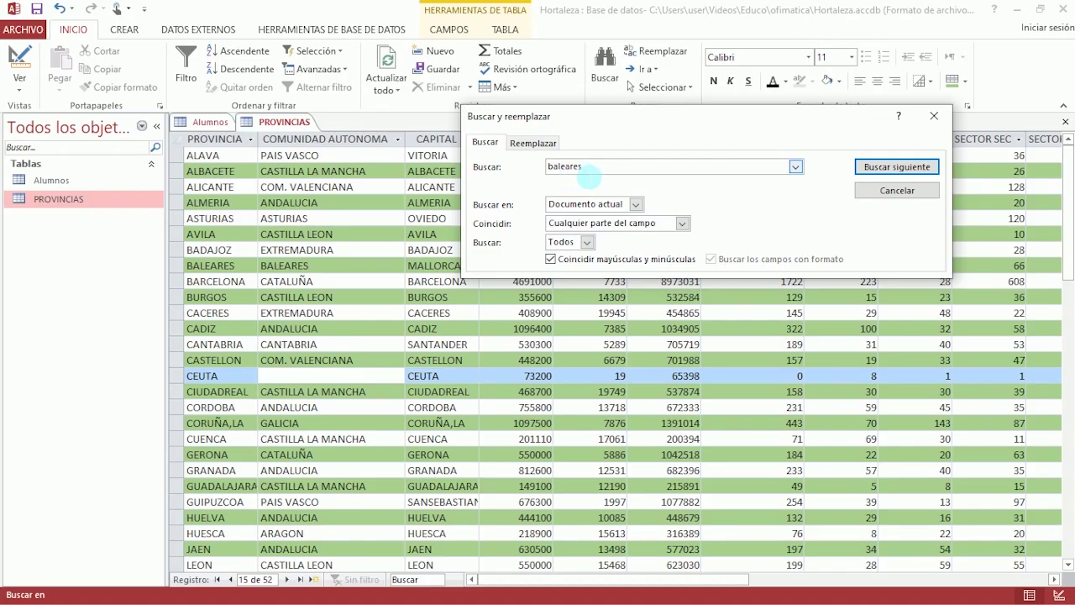
pyautogui.doubleClick(607, 172)
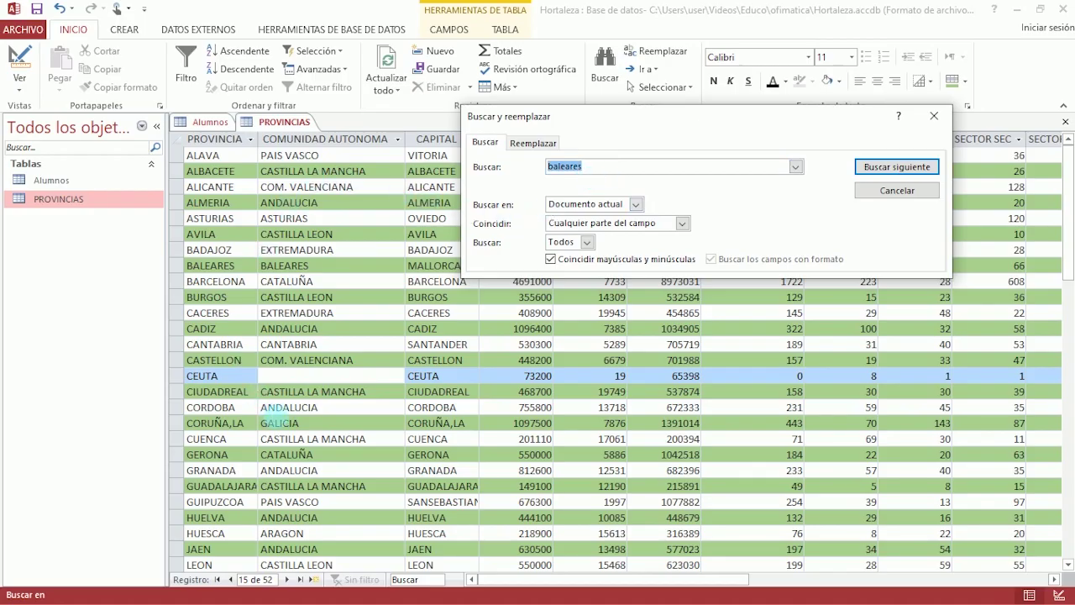
pyautogui.click(552, 262)
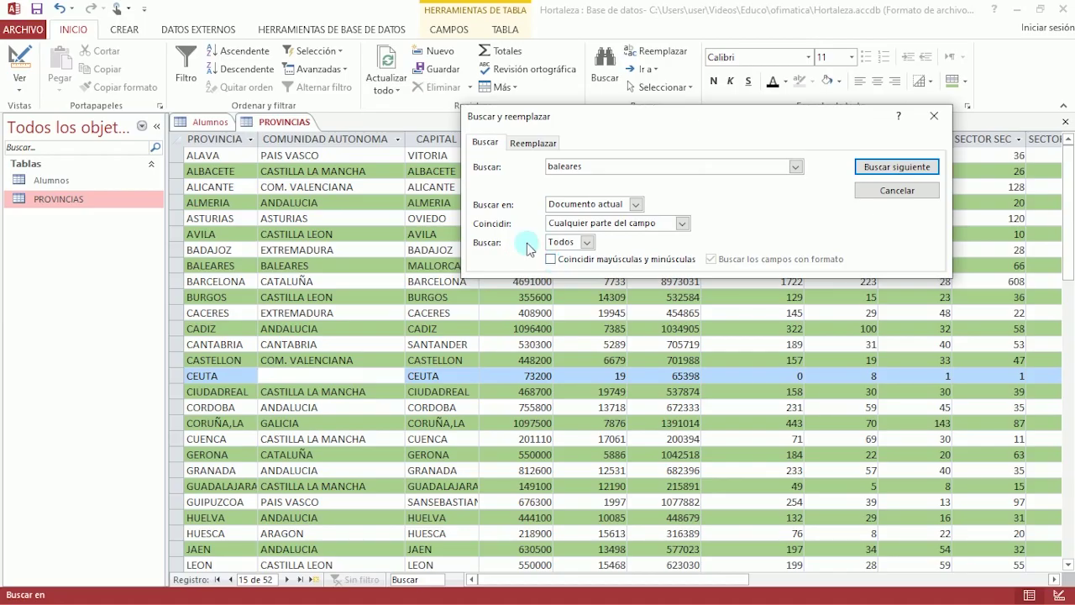
# Step: Find every occurrence of "baleares" in the PROVINCIAS table until the search ends, and select the whole BALEARES record
pyautogui.moveTo(636, 113); pyautogui.dragTo(750, 71)
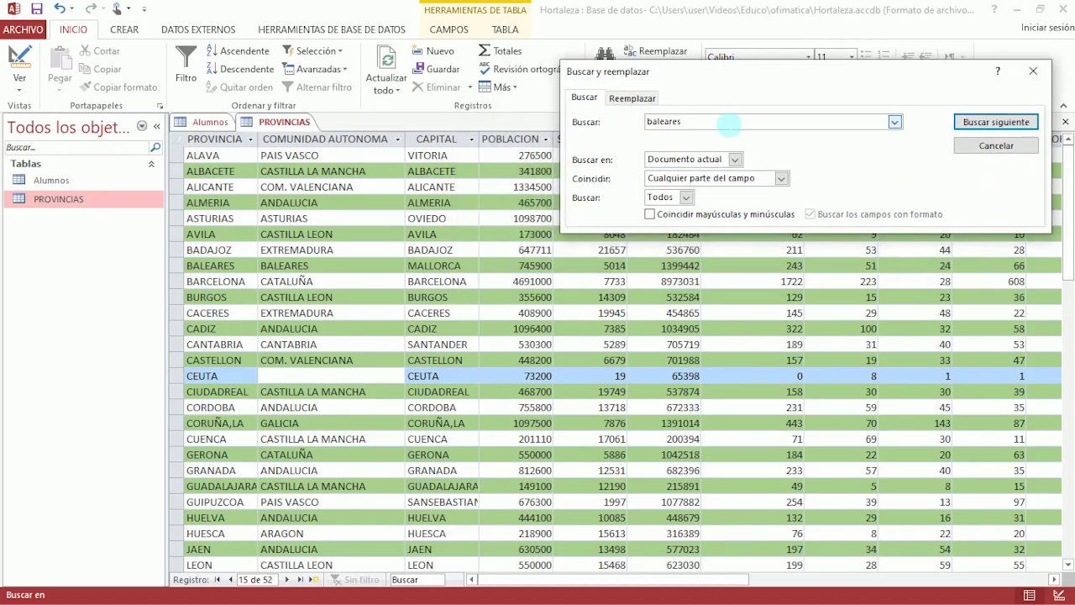
pyautogui.click(995, 123)
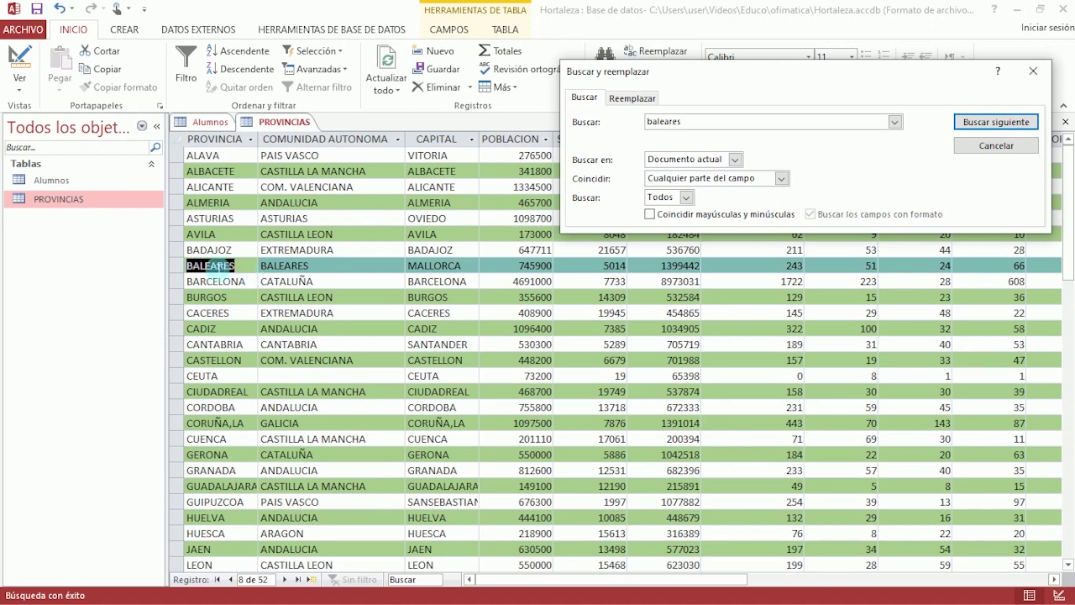
pyautogui.click(972, 123)
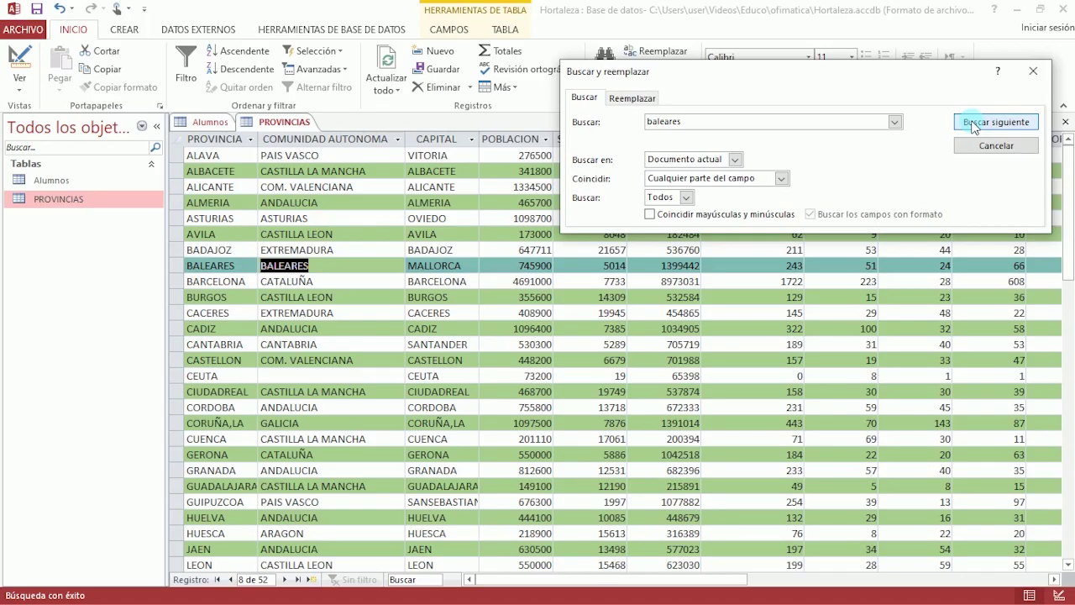
pyautogui.click(973, 123)
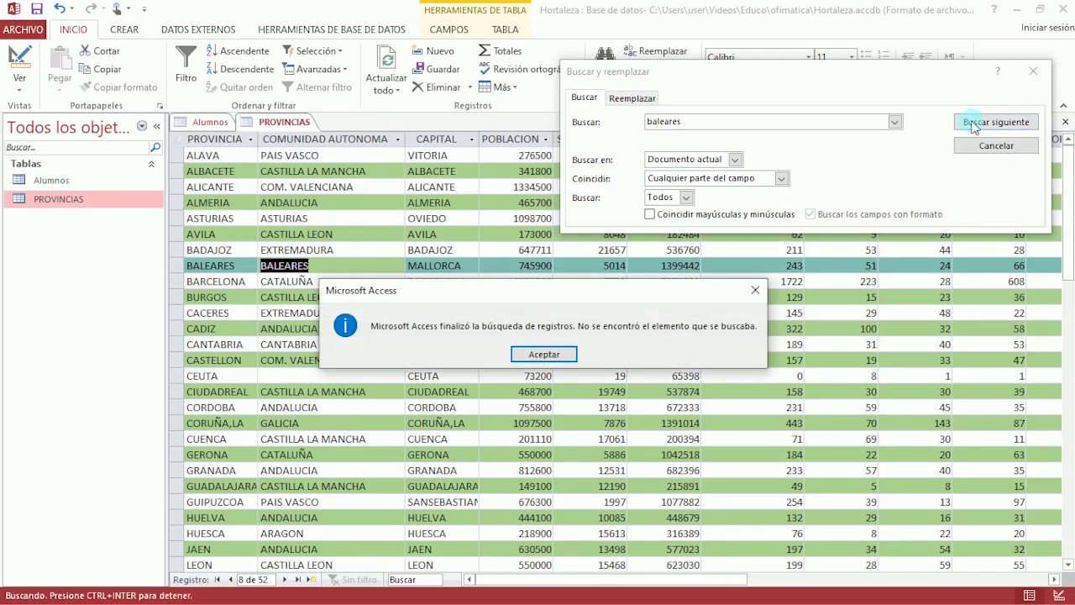
pyautogui.click(558, 355)
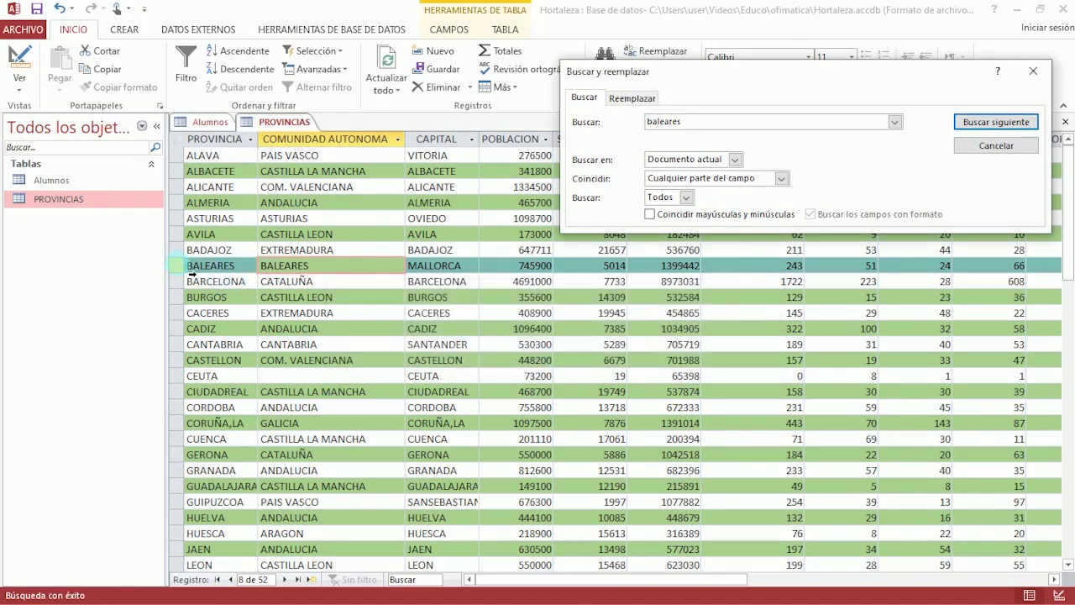
pyautogui.click(190, 273)
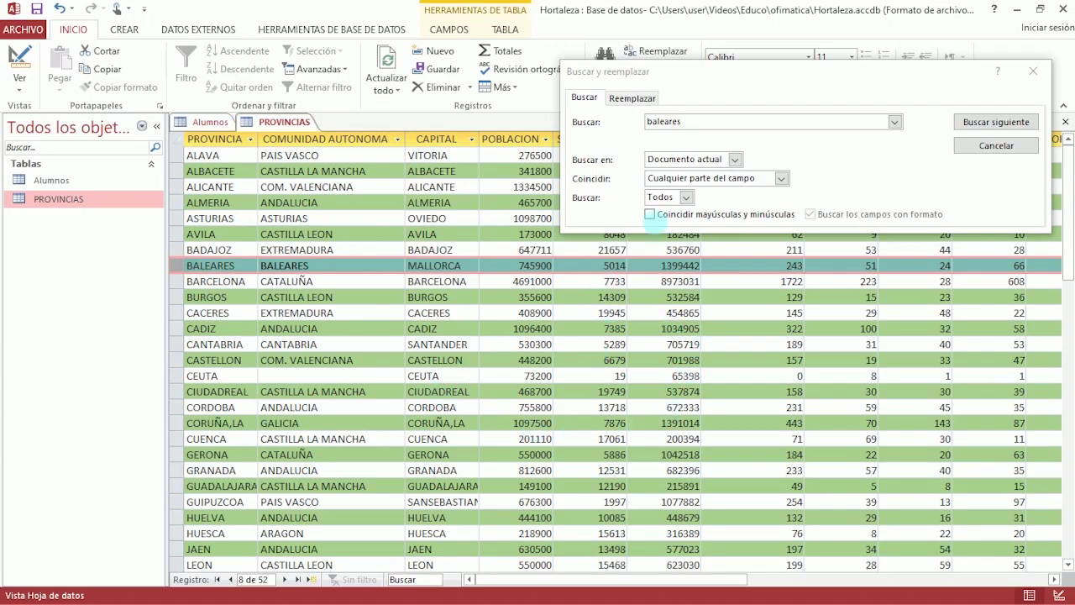
# Step: Search the PROVINCIAS table for "19" and step through the matches from the BALEARES record to the CEUTA record
pyautogui.click(653, 123)
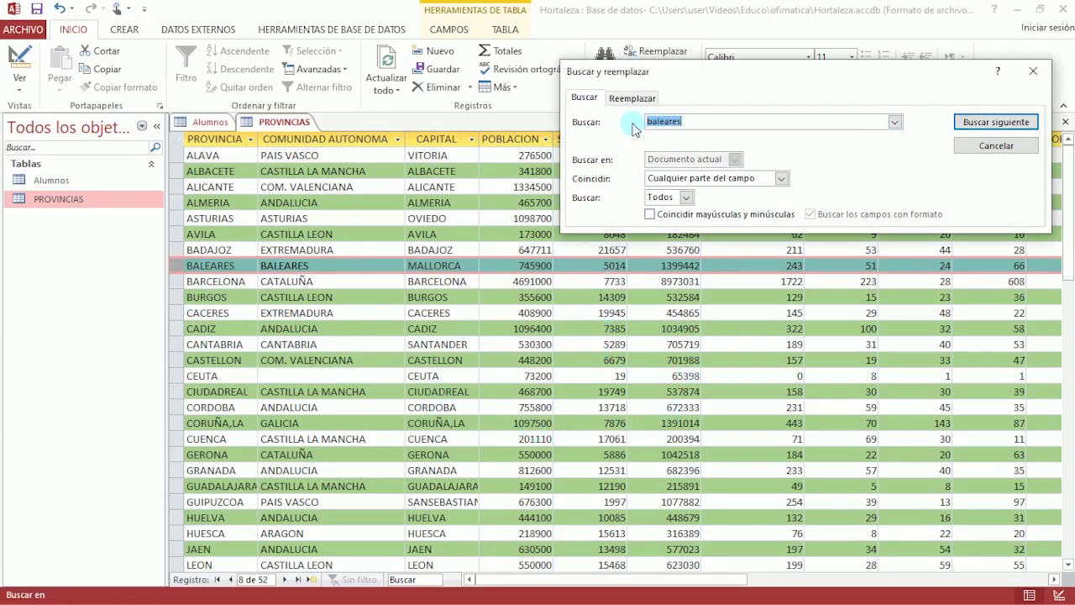
pyautogui.write('19')
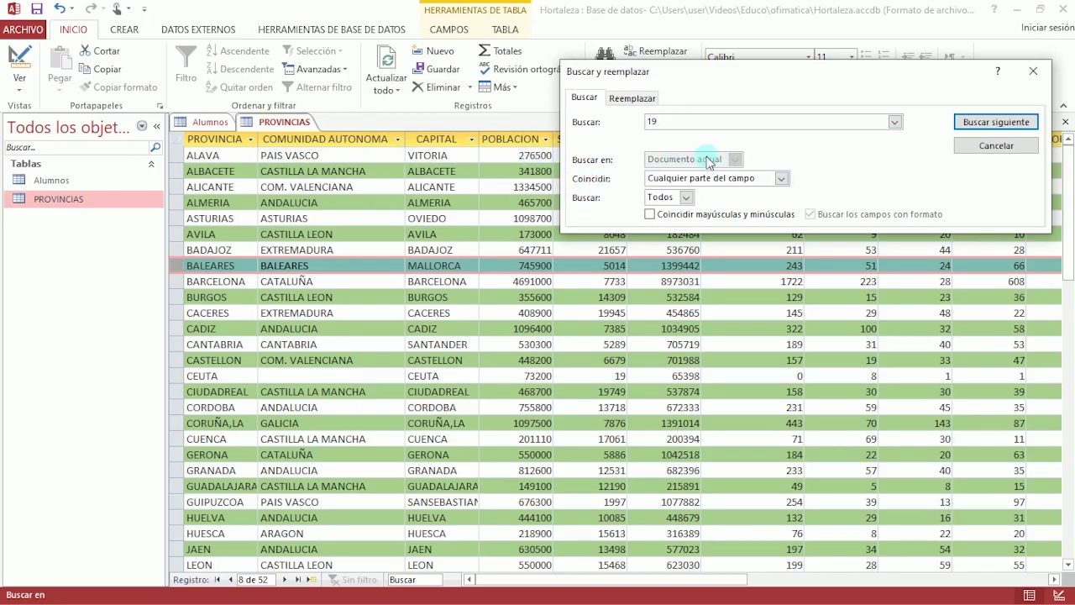
pyautogui.click(988, 122)
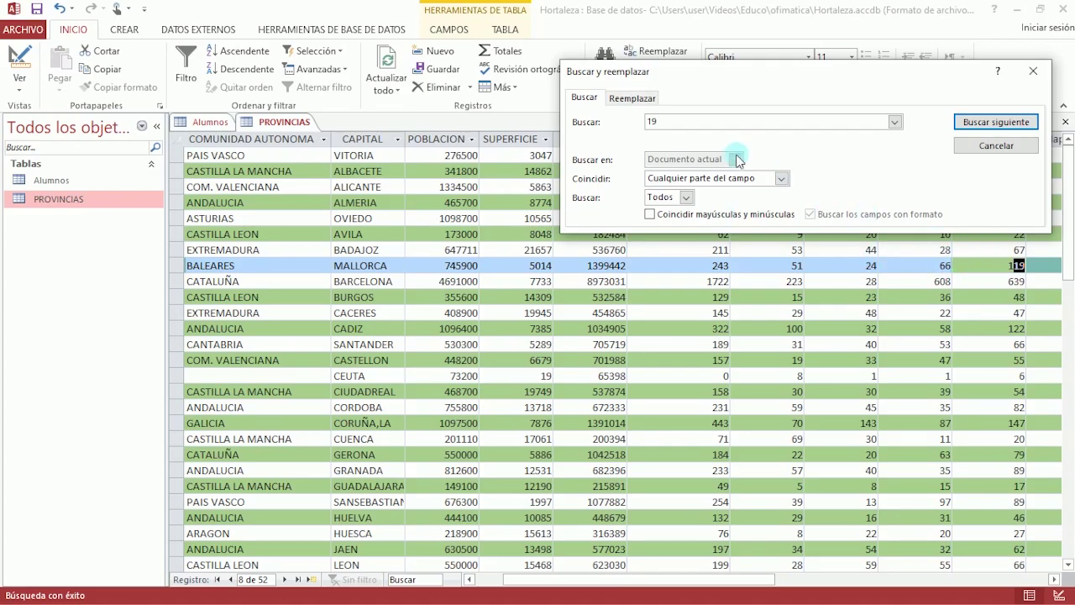
pyautogui.click(974, 123)
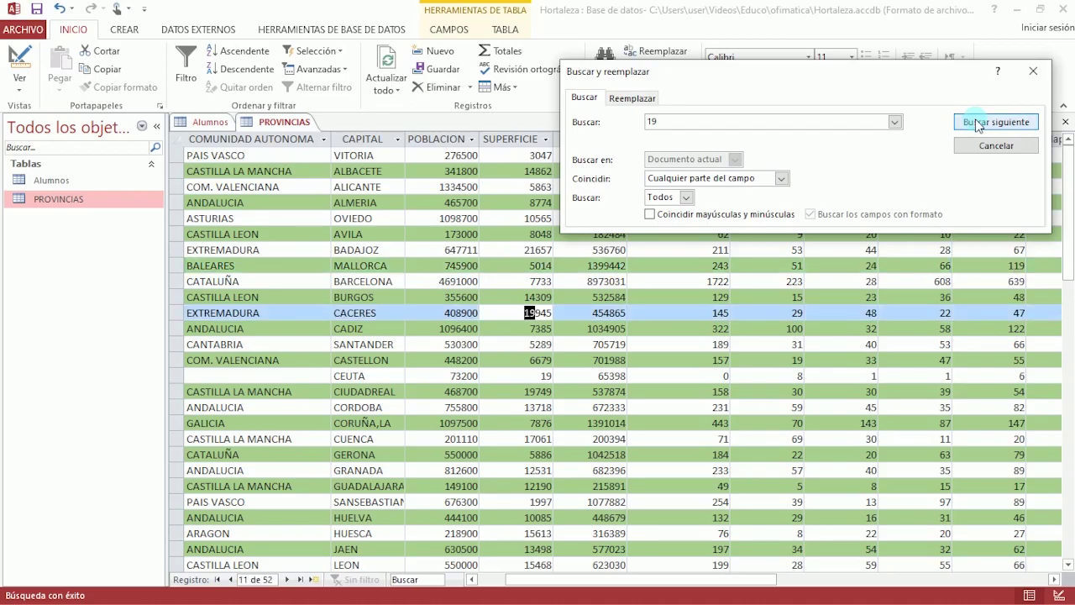
pyautogui.click(977, 123)
pyautogui.click(977, 122)
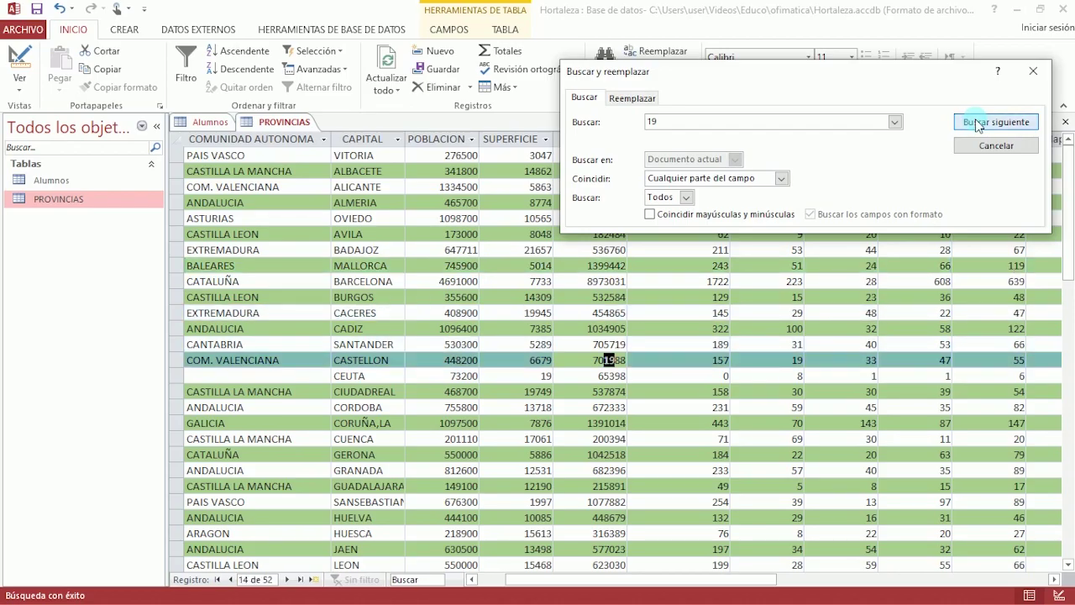
pyautogui.click(977, 123)
pyautogui.click(977, 122)
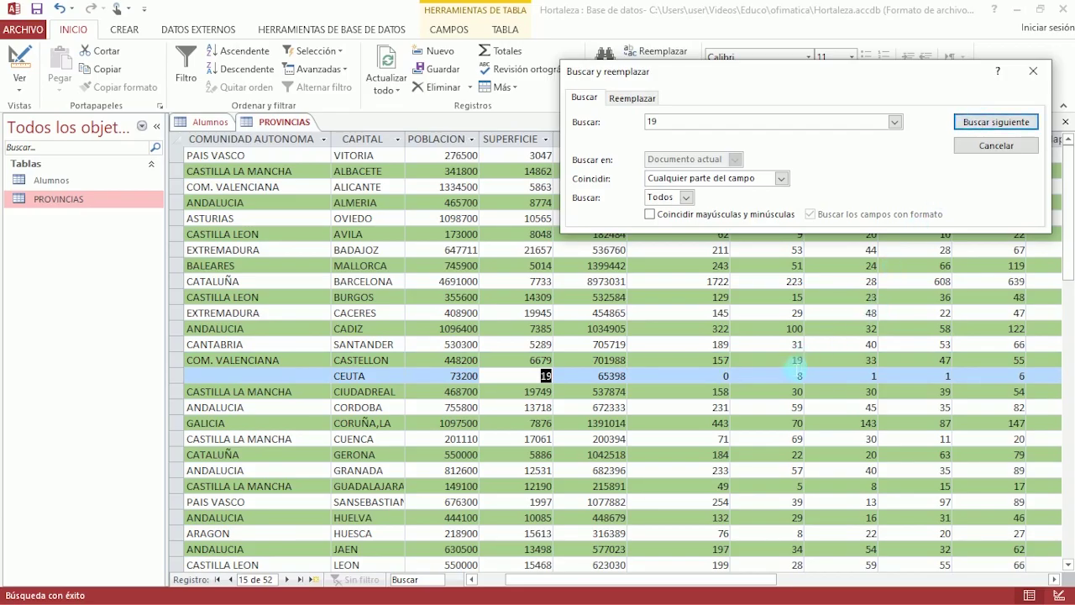
# Step: Continue finding "19" from the CASTELLON record through all remaining matches until the search ends, and close the search dialog
pyautogui.click(795, 361)
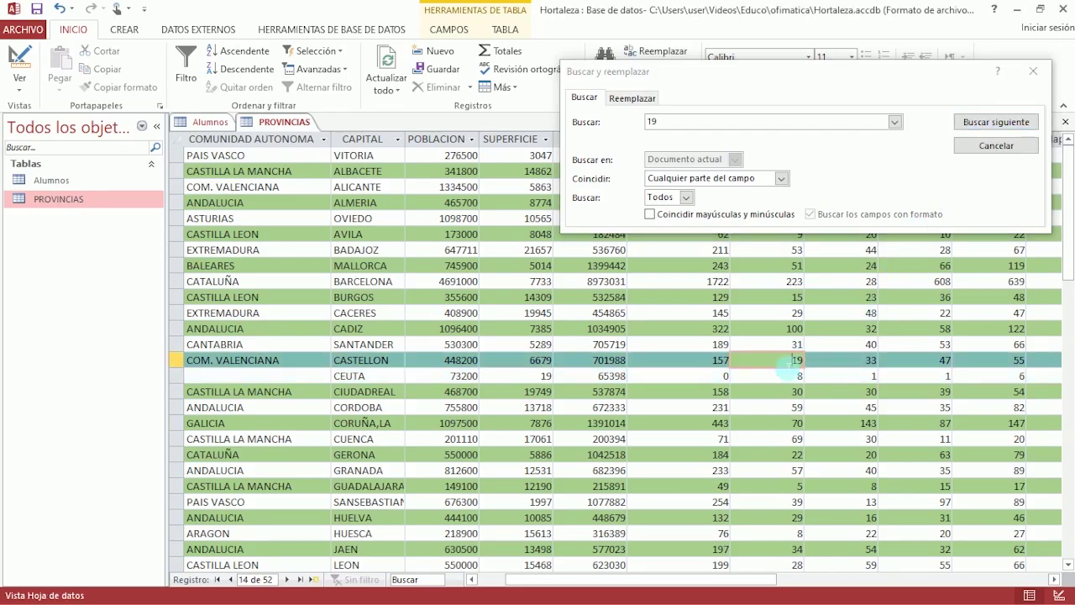
pyautogui.click(990, 123)
pyautogui.click(990, 122)
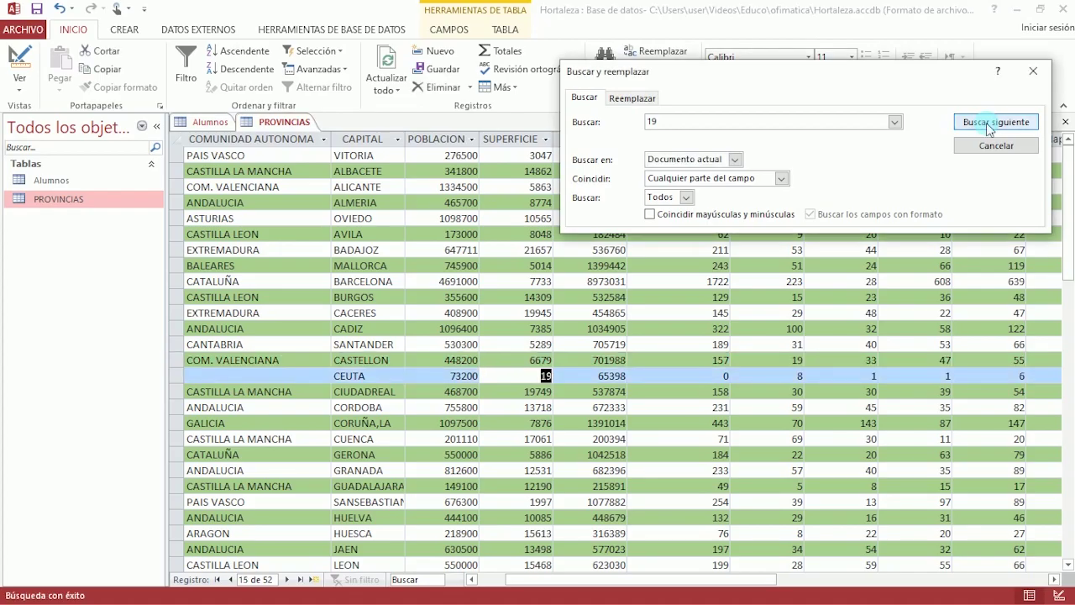
pyautogui.click(991, 122)
pyautogui.click(990, 123)
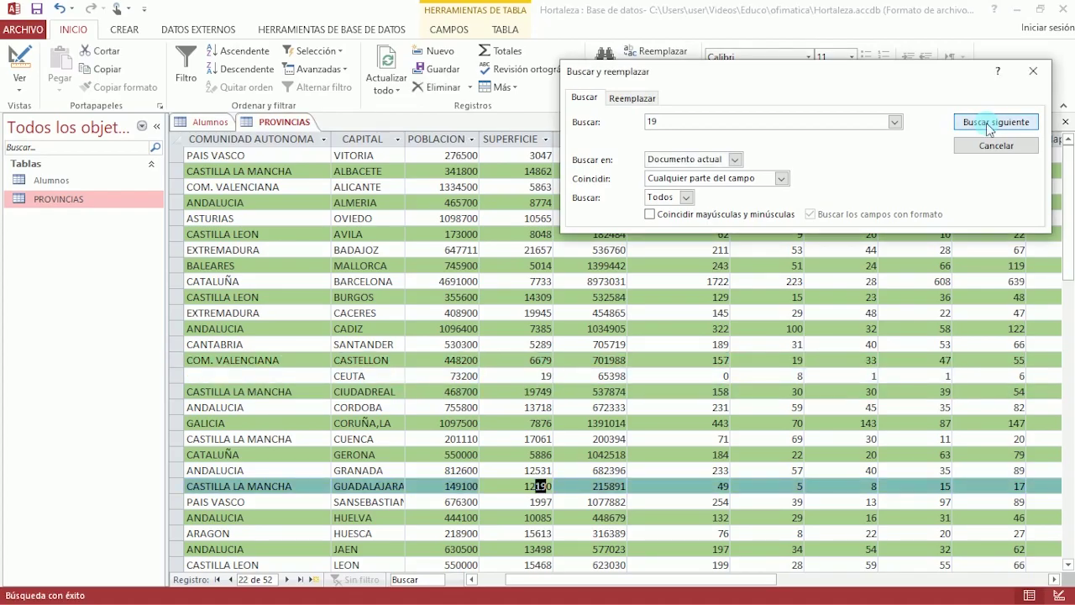
pyautogui.click(991, 122)
pyautogui.click(991, 122)
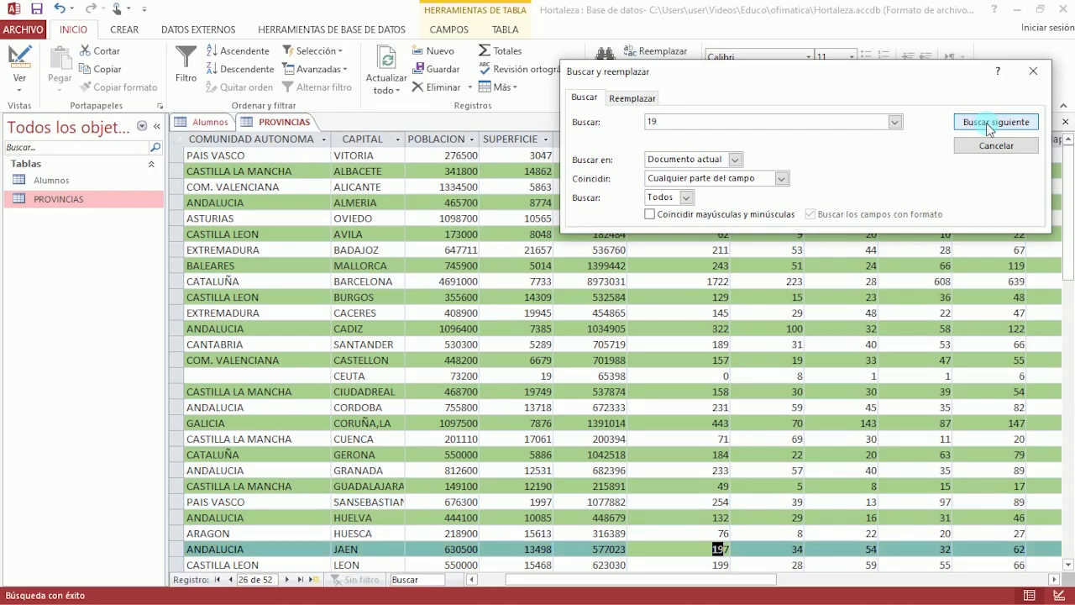
pyautogui.click(990, 123)
pyautogui.click(990, 122)
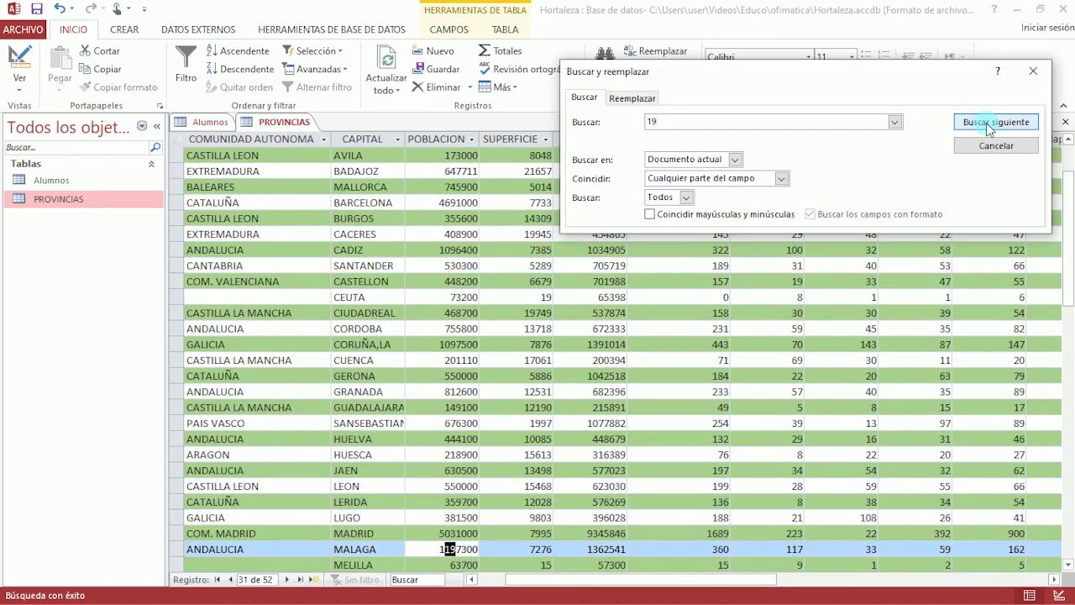
pyautogui.click(991, 123)
pyautogui.click(990, 123)
pyautogui.click(991, 123)
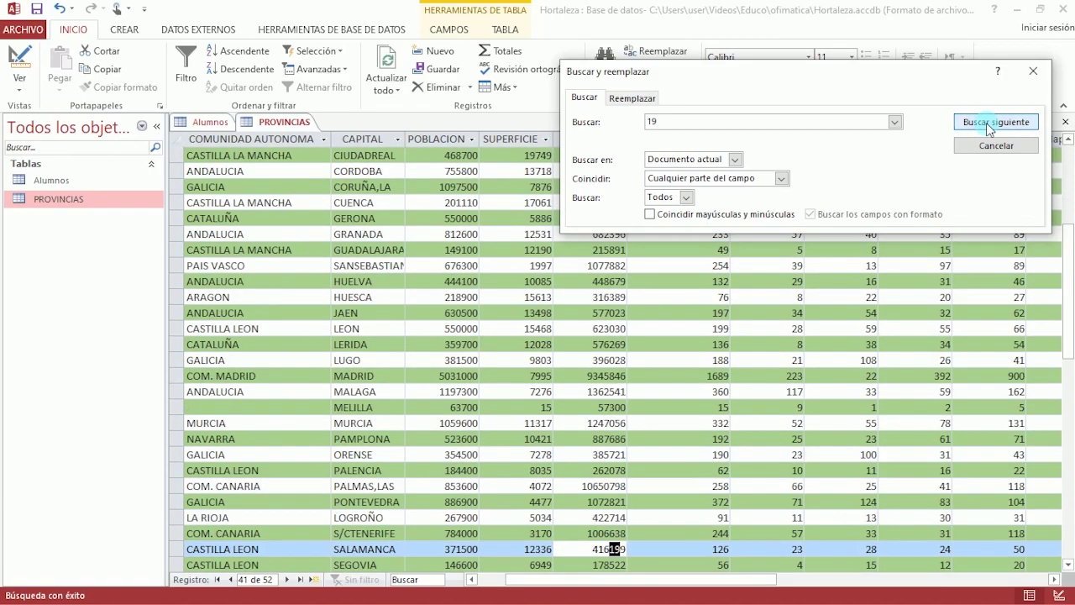
pyautogui.click(991, 123)
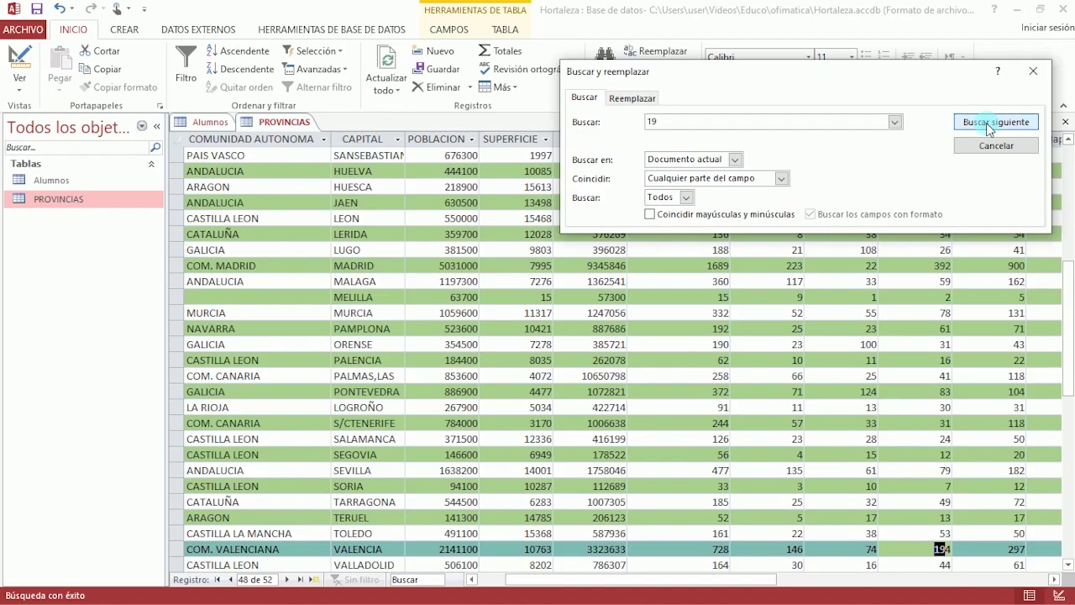
pyautogui.click(990, 122)
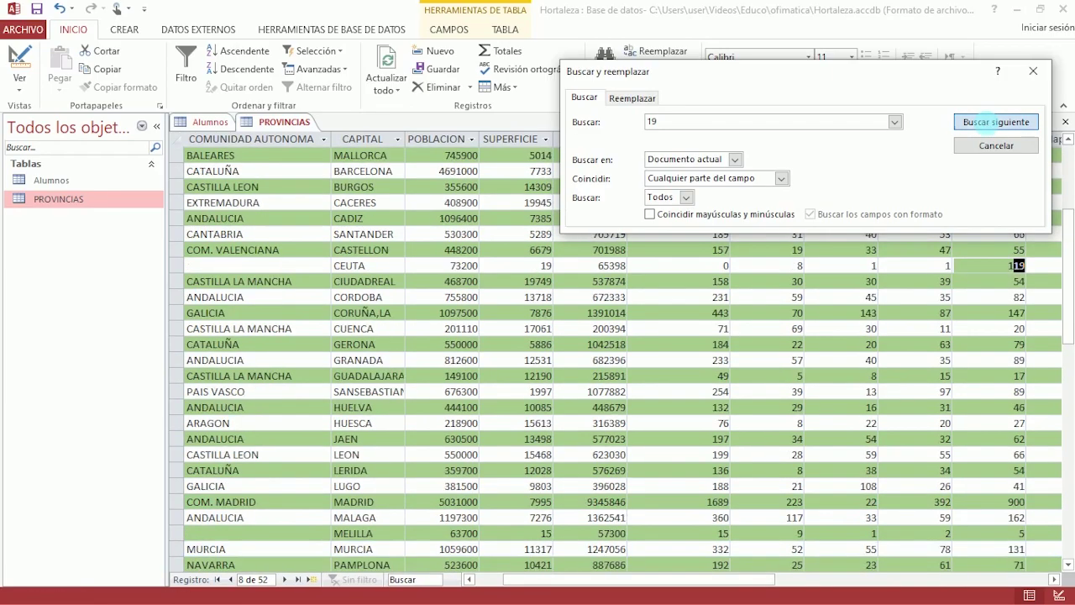
pyautogui.click(989, 122)
pyautogui.click(990, 123)
pyautogui.click(989, 123)
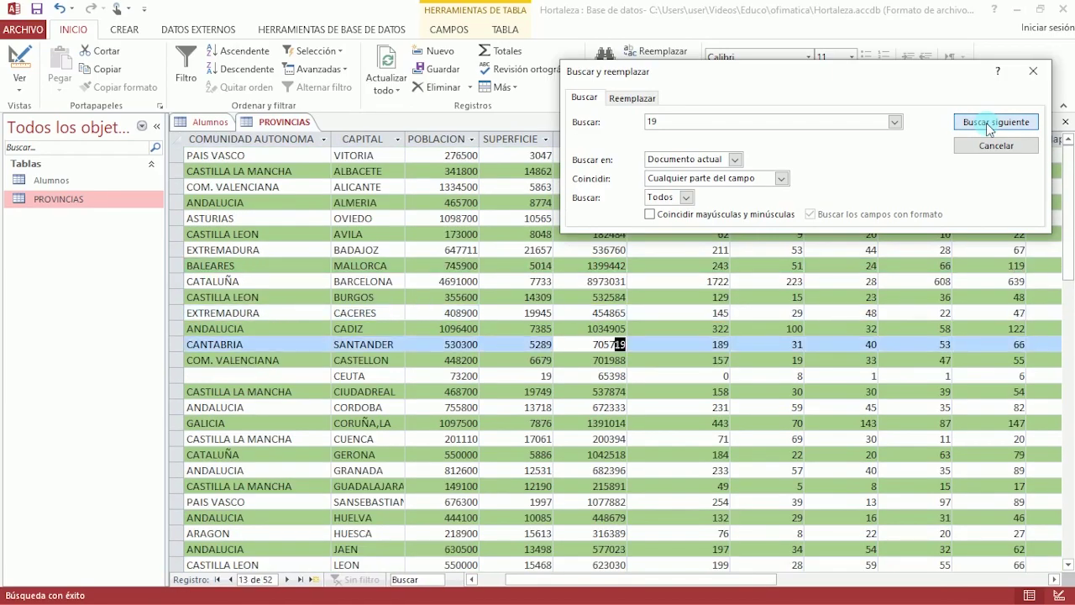
pyautogui.click(990, 123)
pyautogui.click(989, 122)
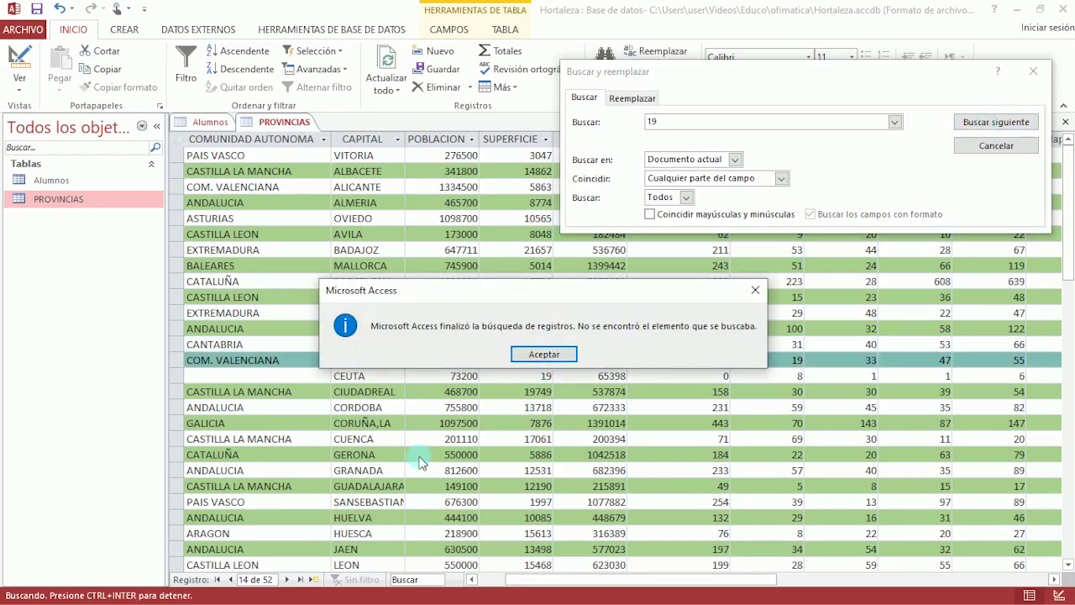
pyautogui.click(542, 354)
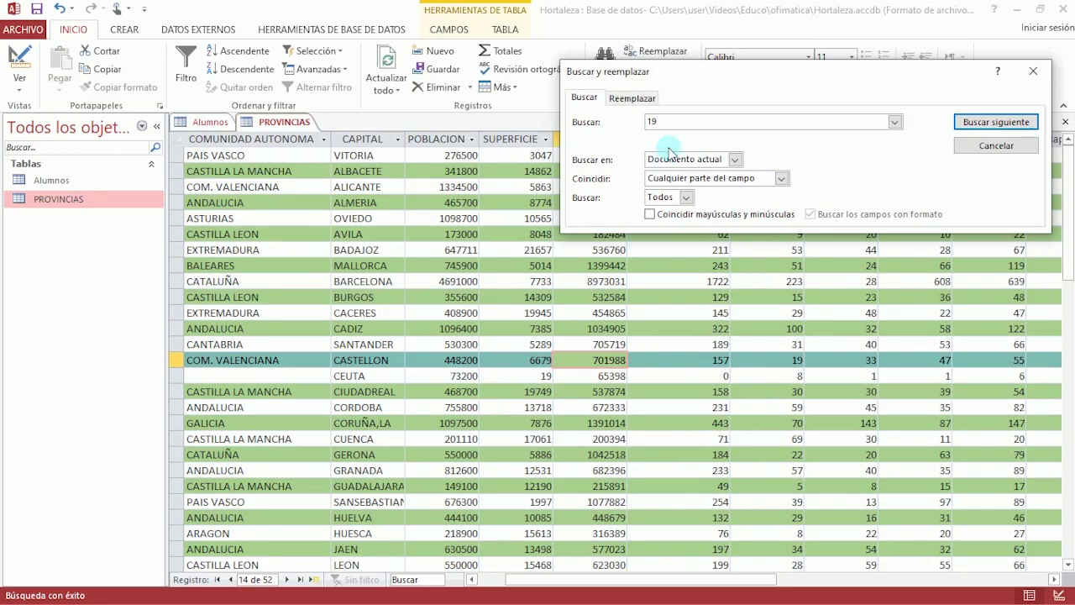
pyautogui.moveTo(682, 77); pyautogui.dragTo(676, 124)
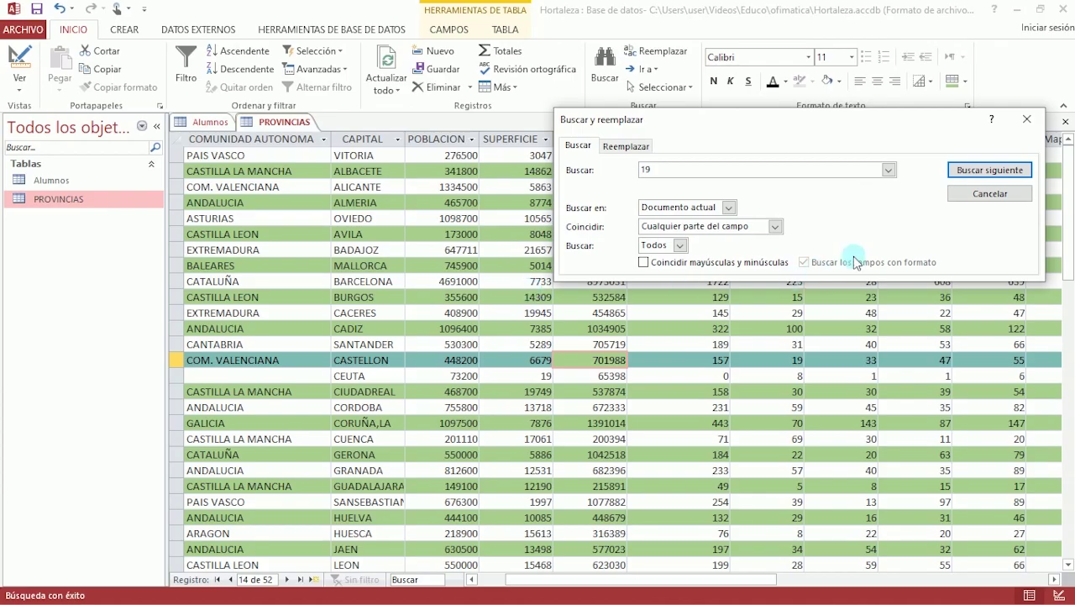
pyautogui.click(983, 195)
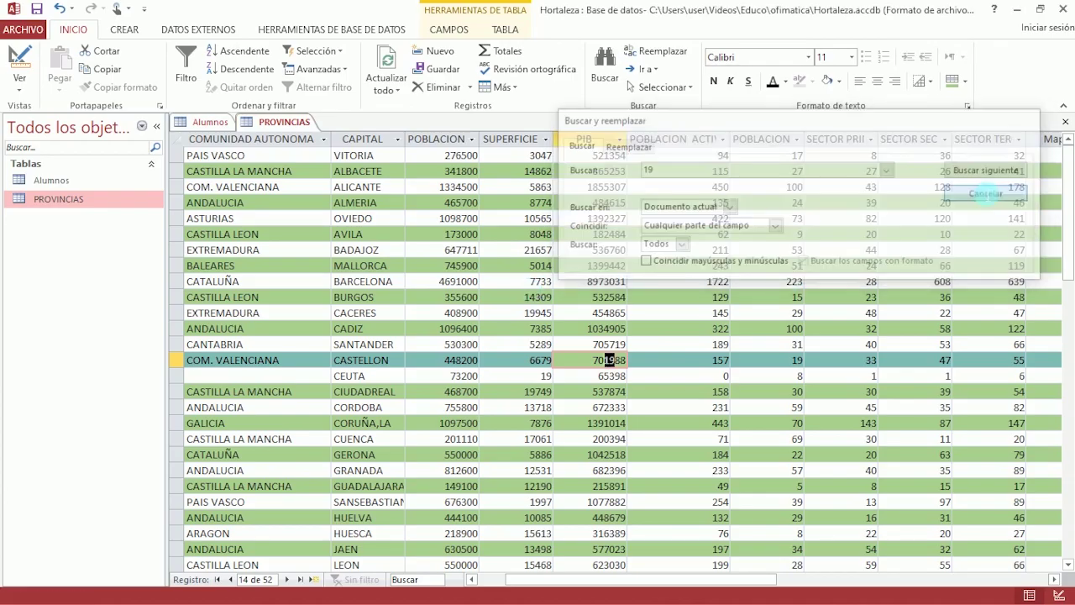
# Step: Filter the SUPERFICIE column of the PROVINCIAS table to values equal to 19, and remove that filter again
pyautogui.click(545, 138)
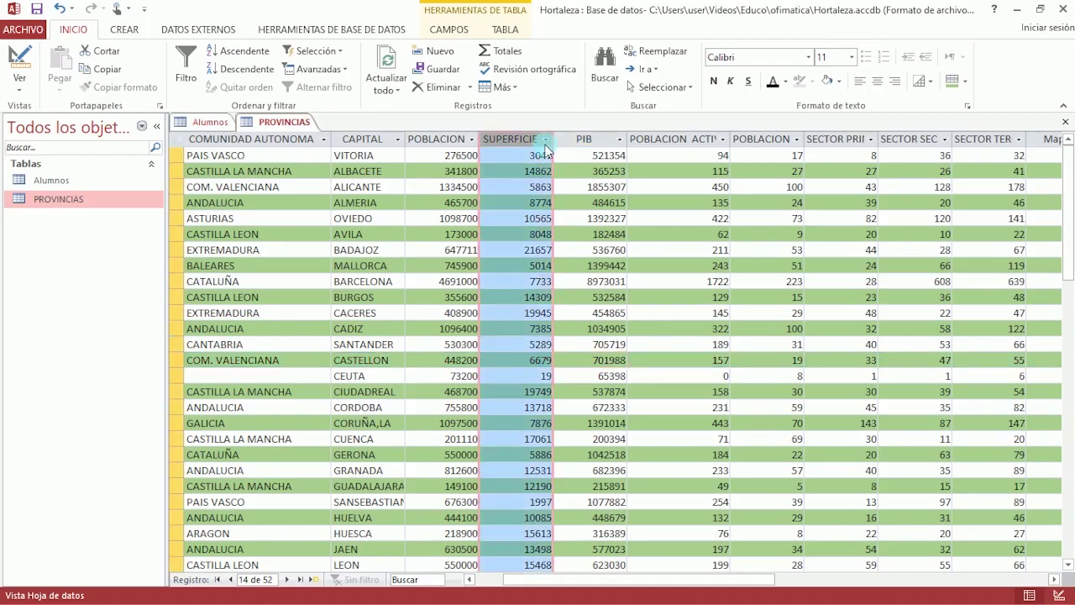
pyautogui.moveTo(591, 220)
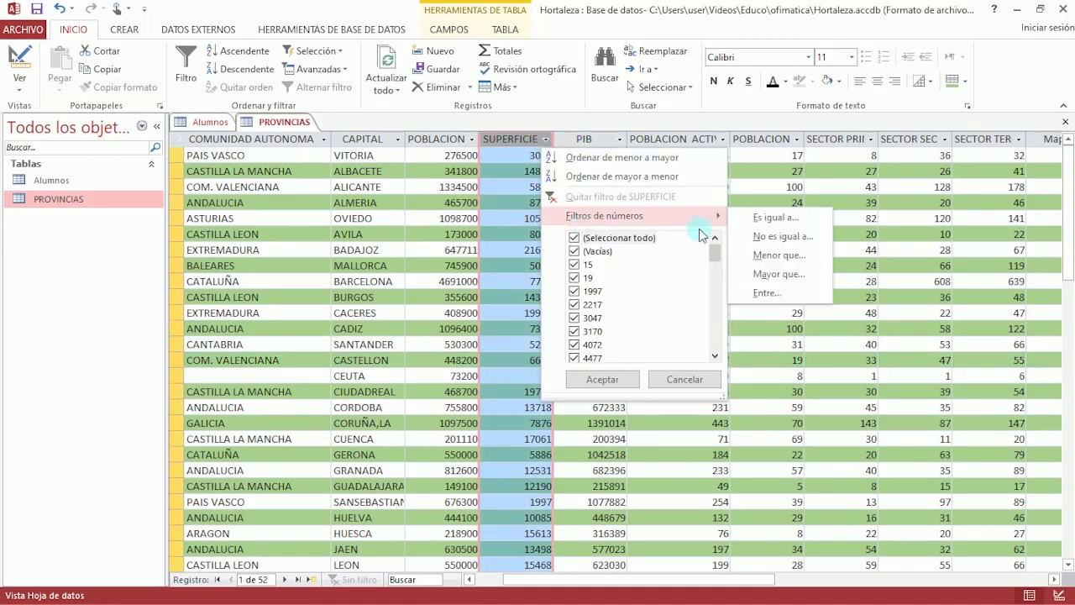
pyautogui.click(789, 219)
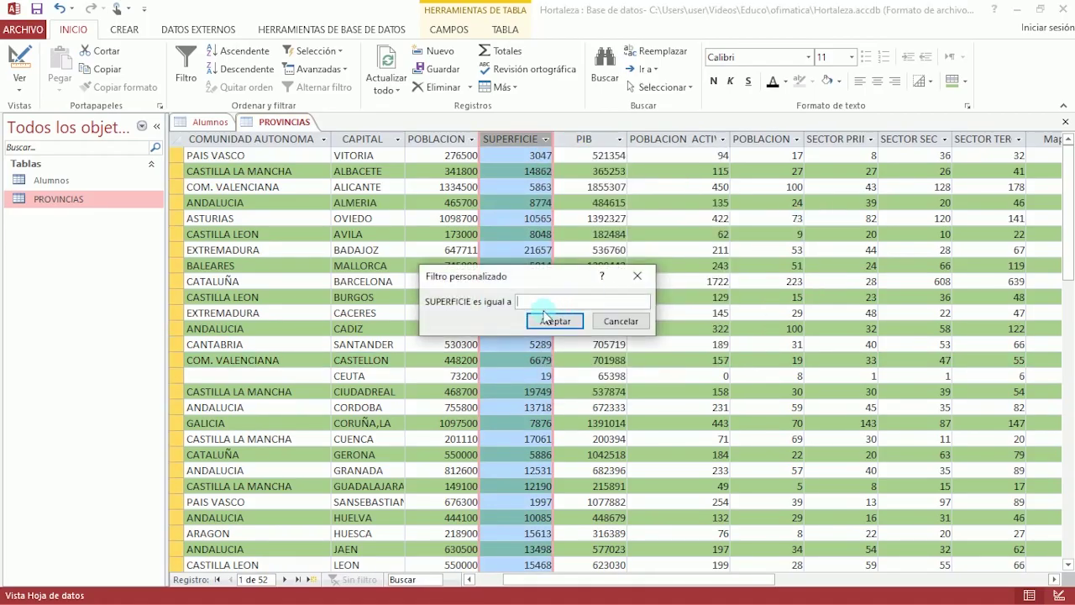
pyautogui.write('19')
pyautogui.click(555, 322)
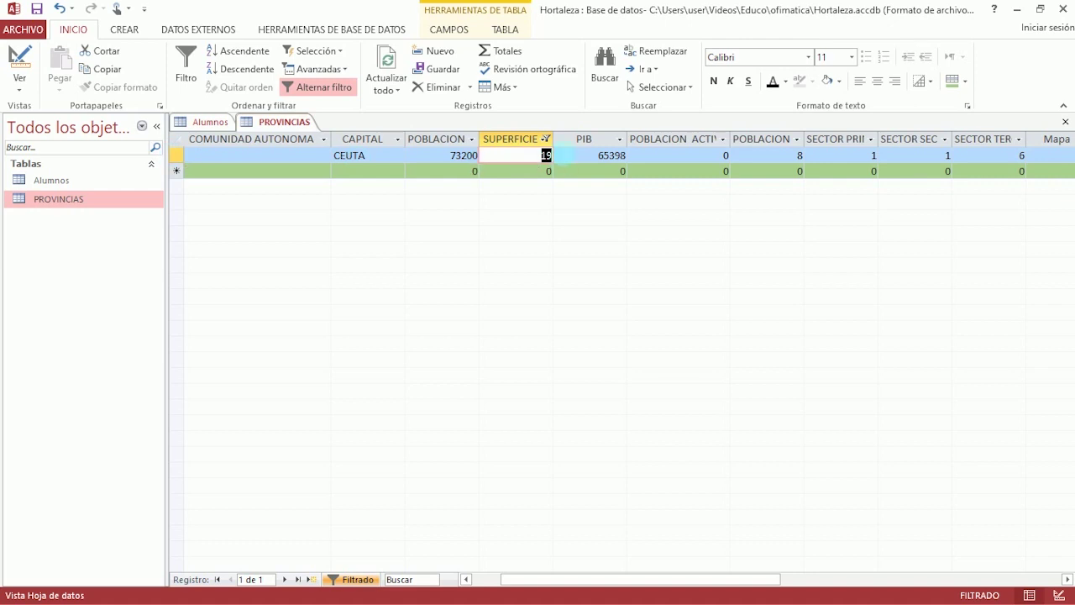
pyautogui.click(546, 139)
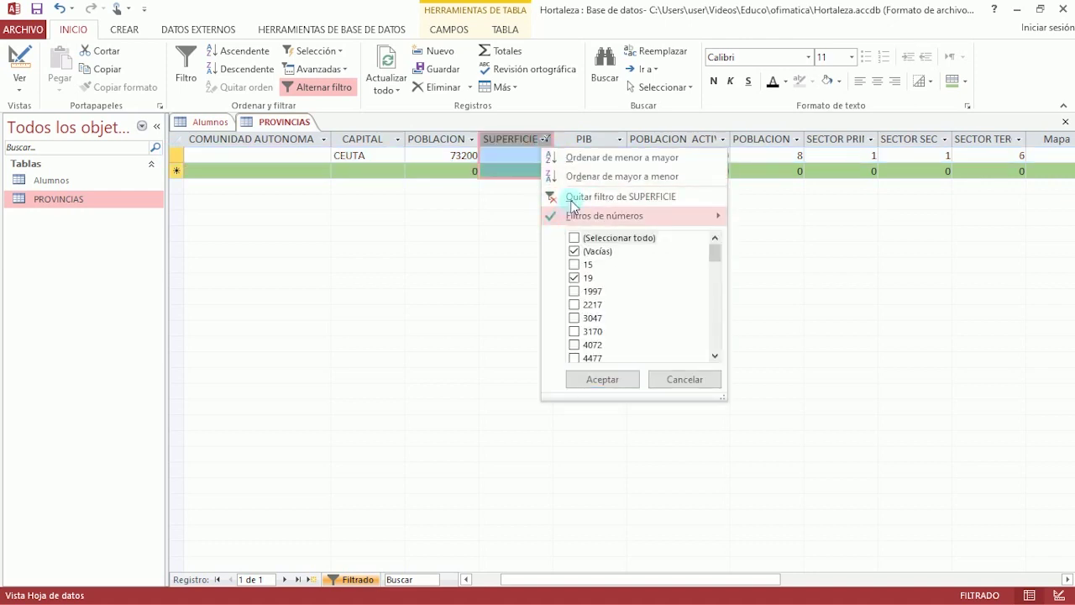
pyautogui.click(570, 196)
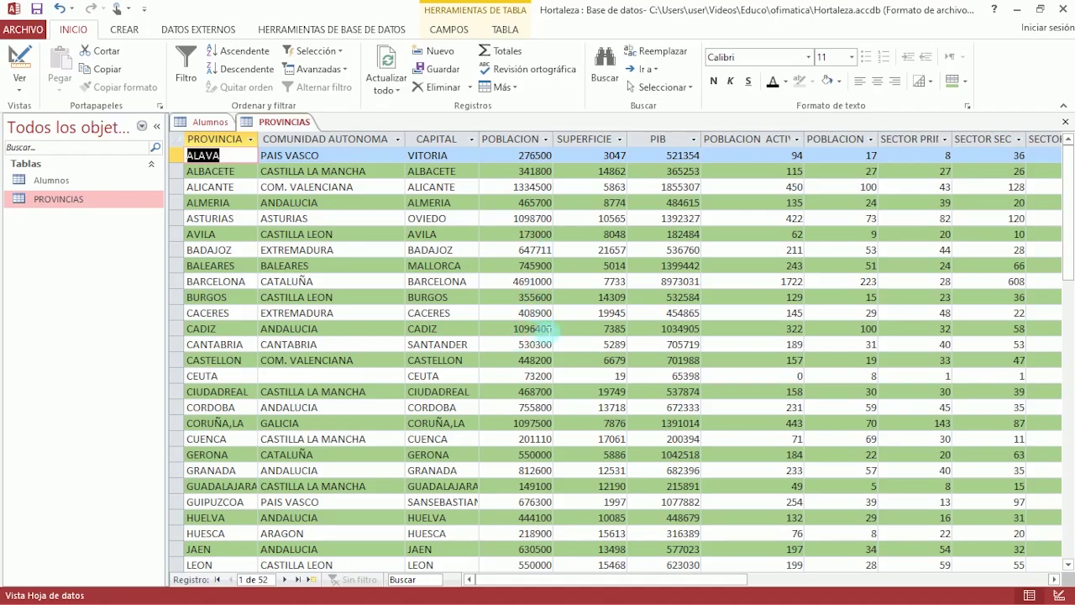
# Step: Set up a replacement in the PROVINCIAS table that searches for 550000 and substitutes 520000
pyautogui.click(652, 53)
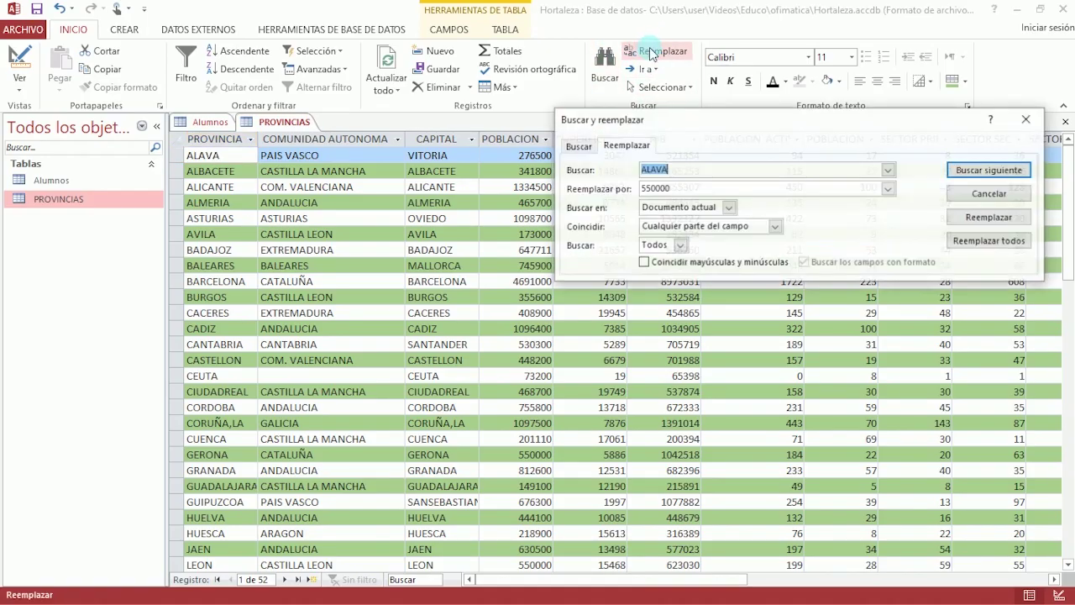
pyautogui.click(578, 147)
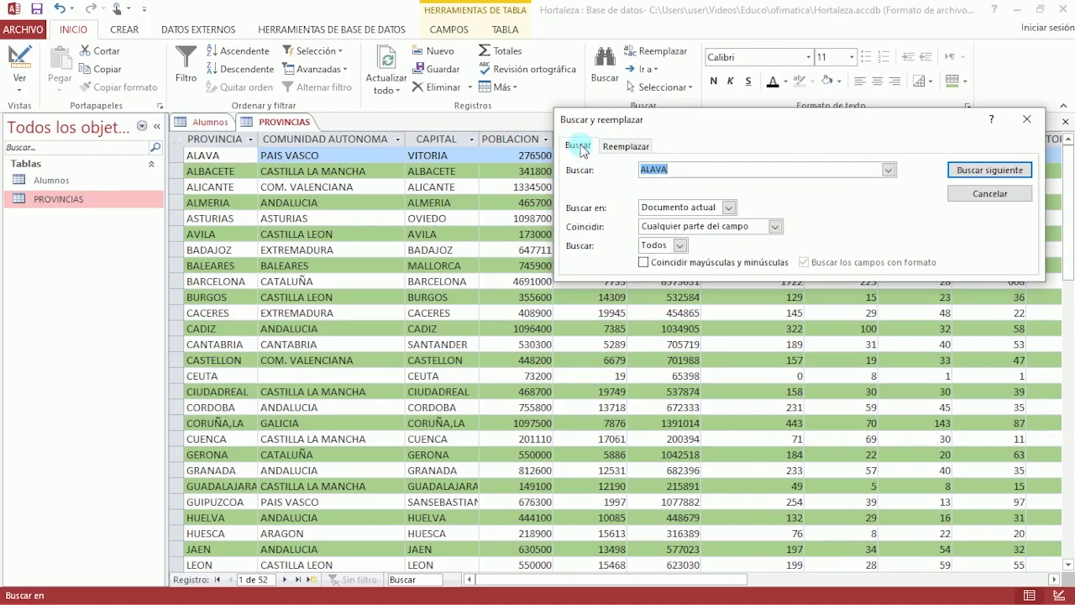
pyautogui.click(623, 146)
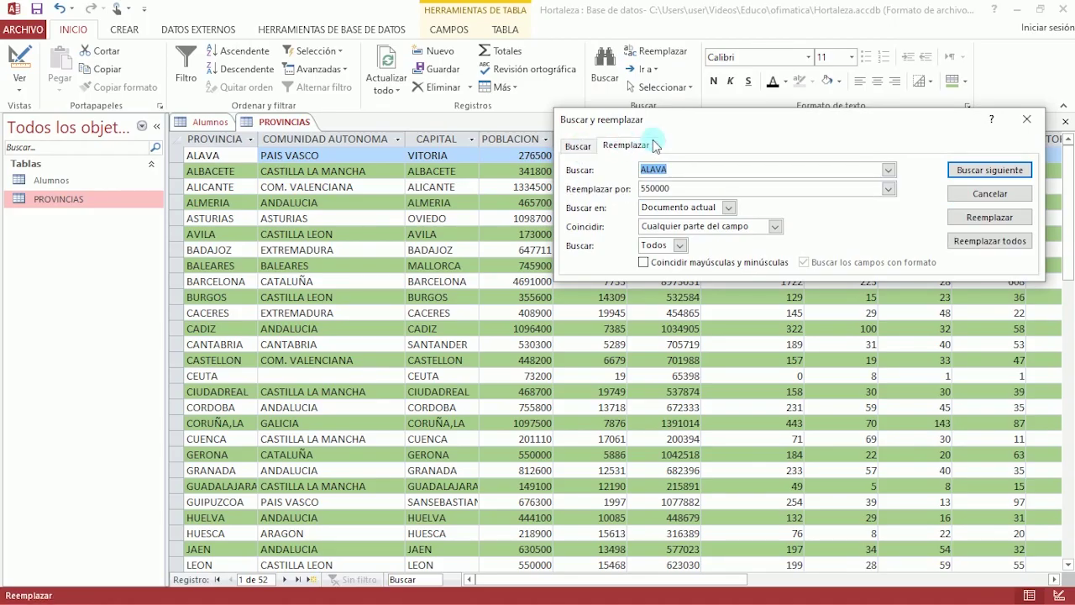
pyautogui.moveTo(720, 123); pyautogui.dragTo(706, 99)
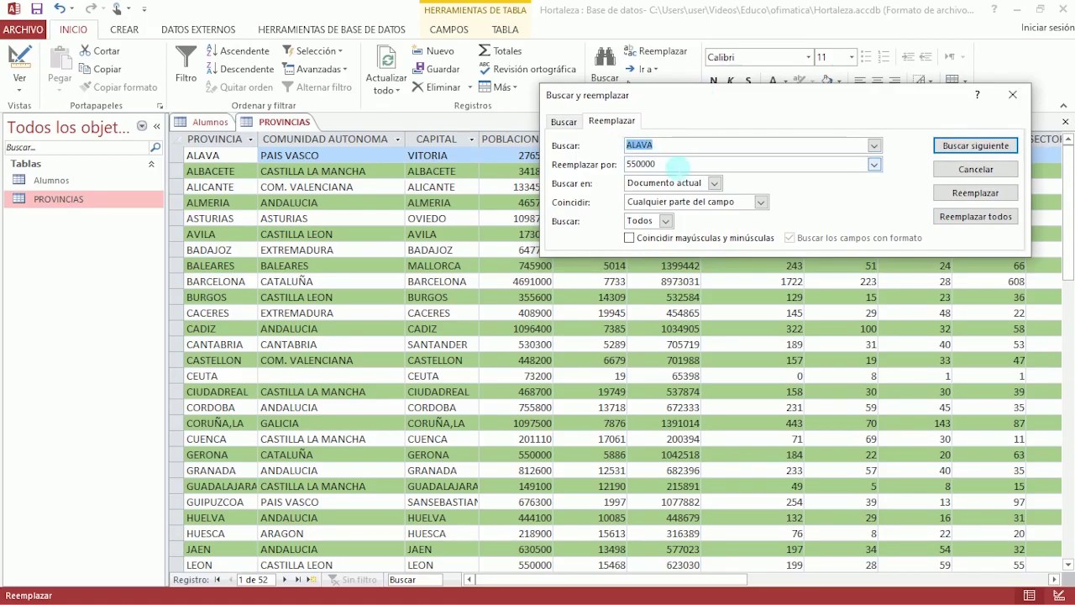
pyautogui.doubleClick(663, 164)
pyautogui.moveTo(663, 164); pyautogui.dragTo(627, 165)
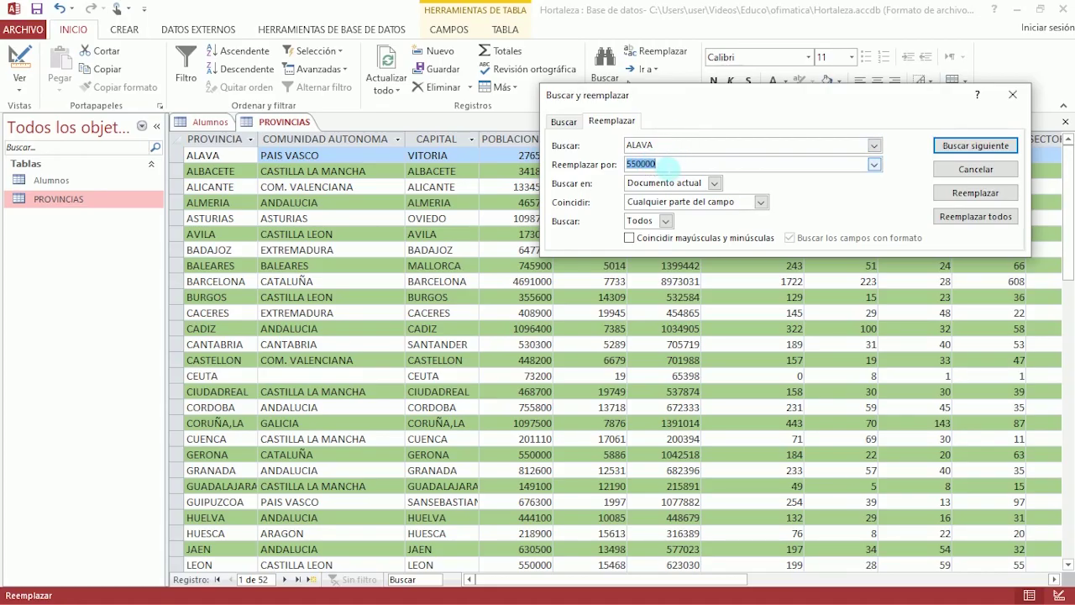
pyautogui.doubleClick(620, 147)
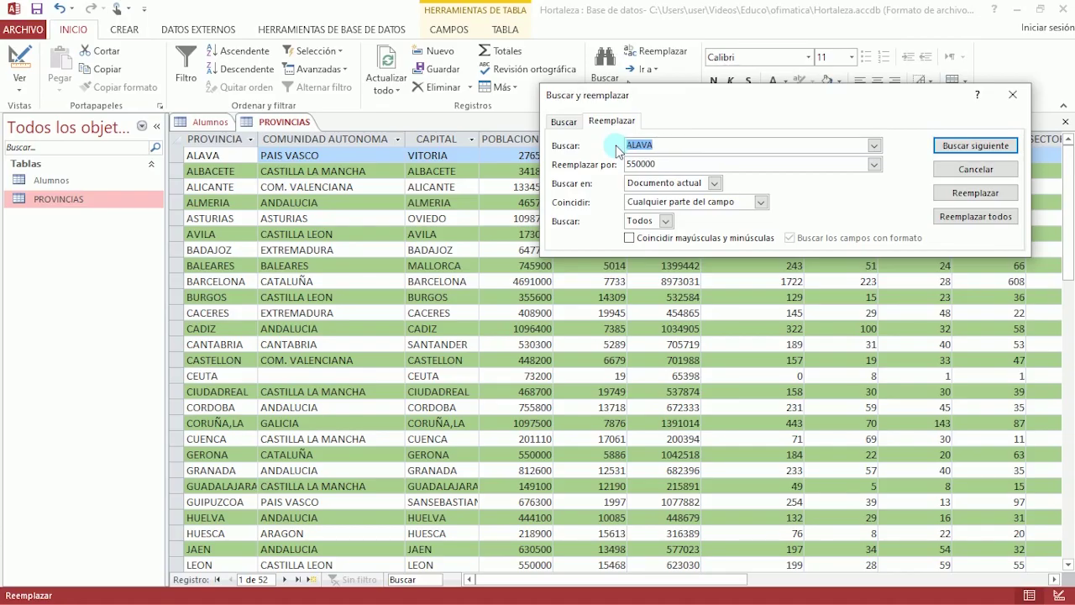
pyautogui.write('550000')
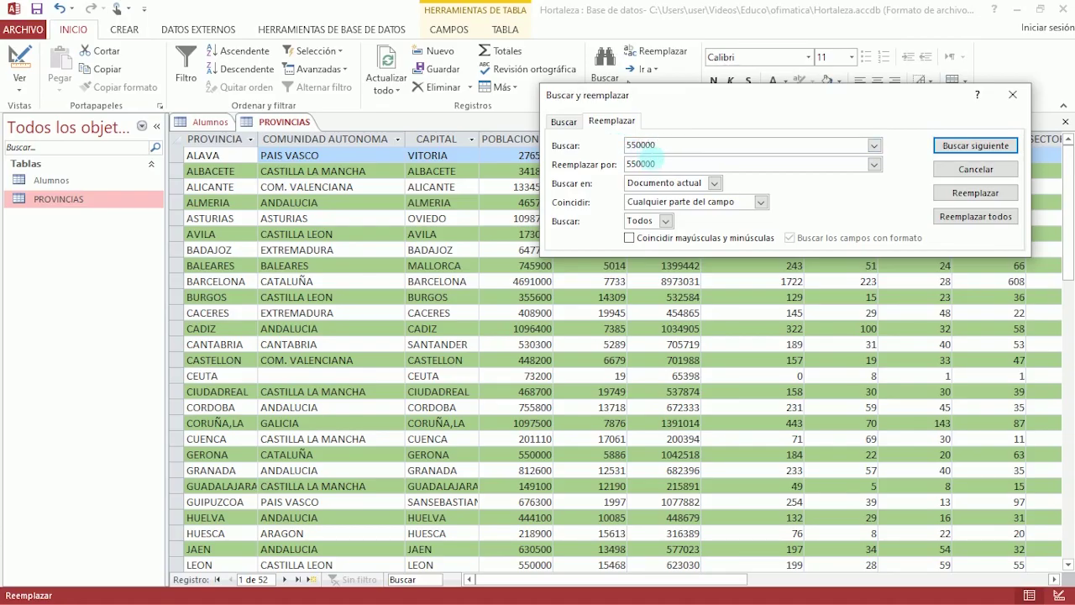
pyautogui.doubleClick(672, 164)
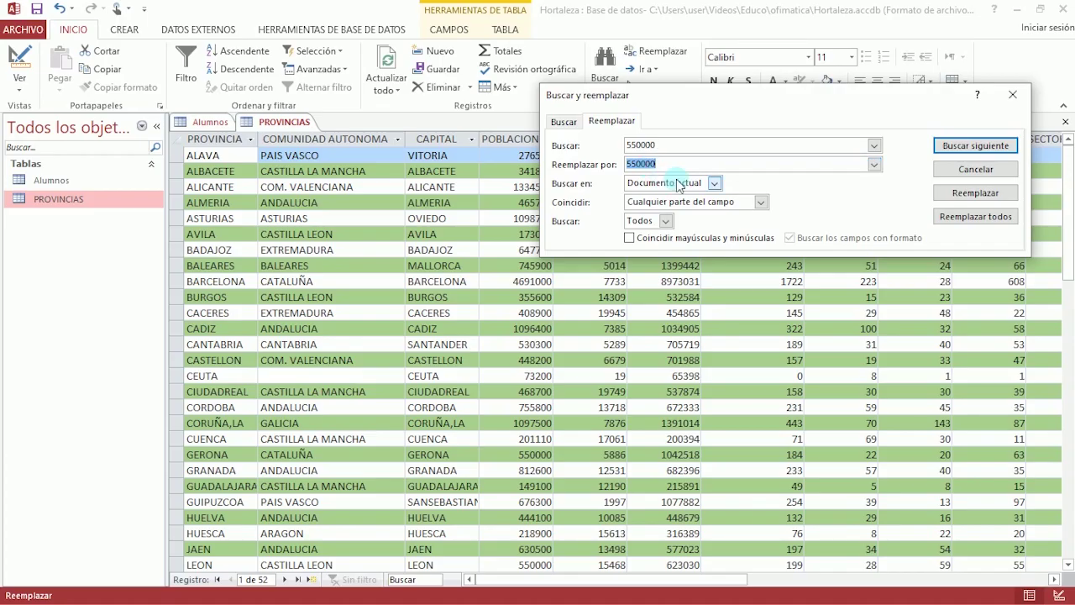
pyautogui.write('5')
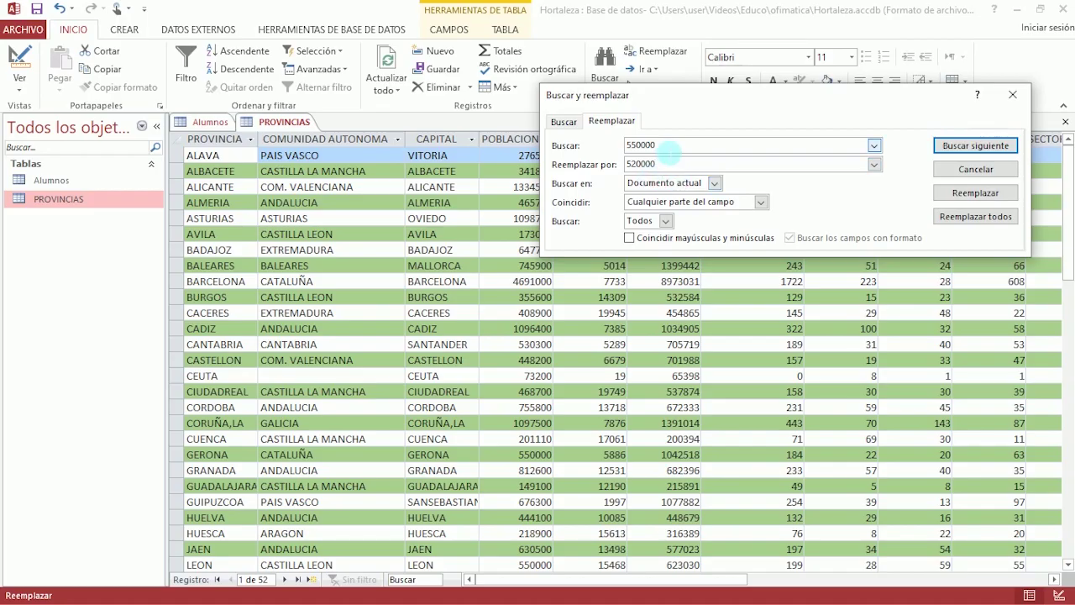
pyautogui.doubleClick(659, 146)
pyautogui.doubleClick(661, 165)
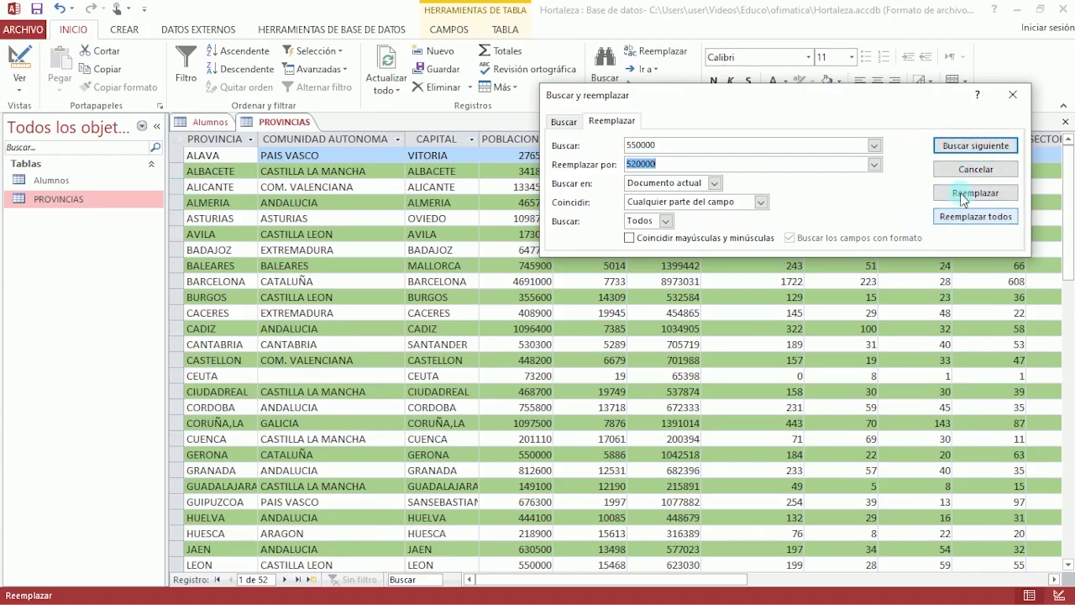
# Step: Replace 550000 with 520000 in the GERONA record and in all remaining matches, confirm the replacement and close the dialog
pyautogui.click(958, 146)
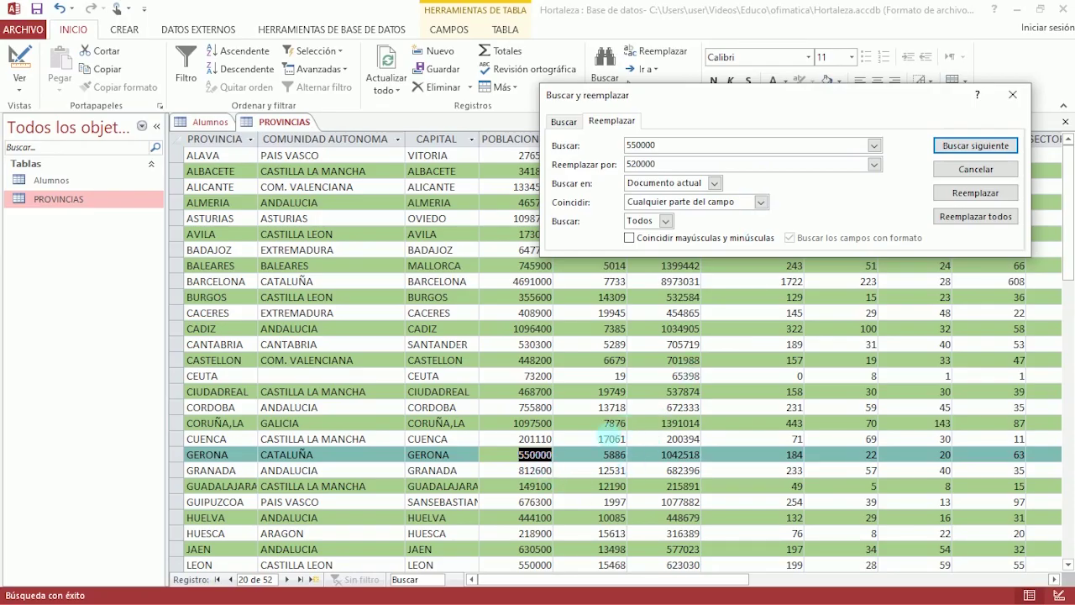
pyautogui.click(964, 200)
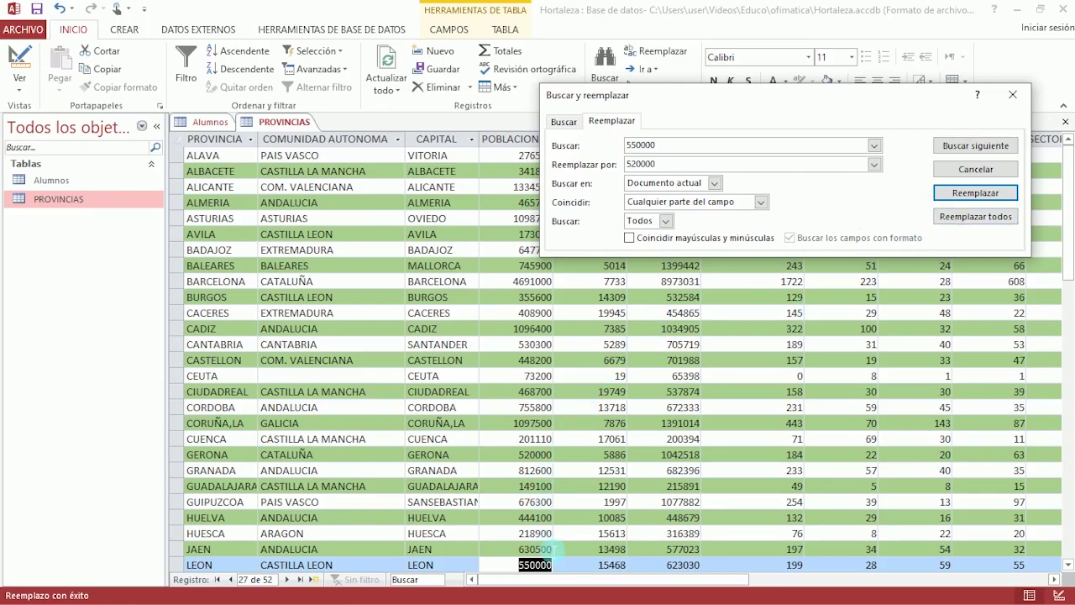
pyautogui.click(992, 218)
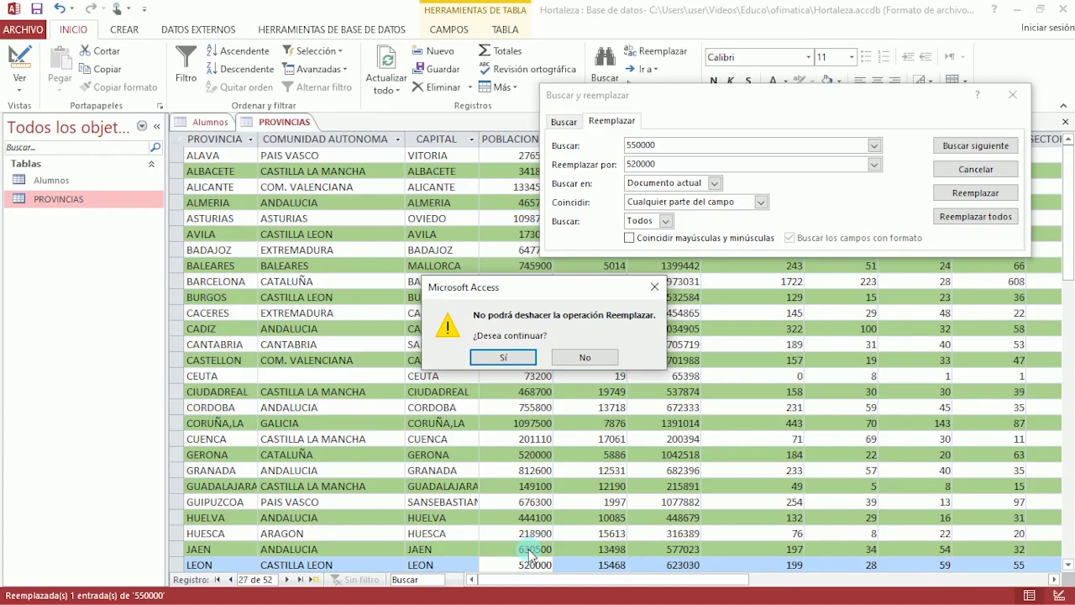
pyautogui.click(513, 358)
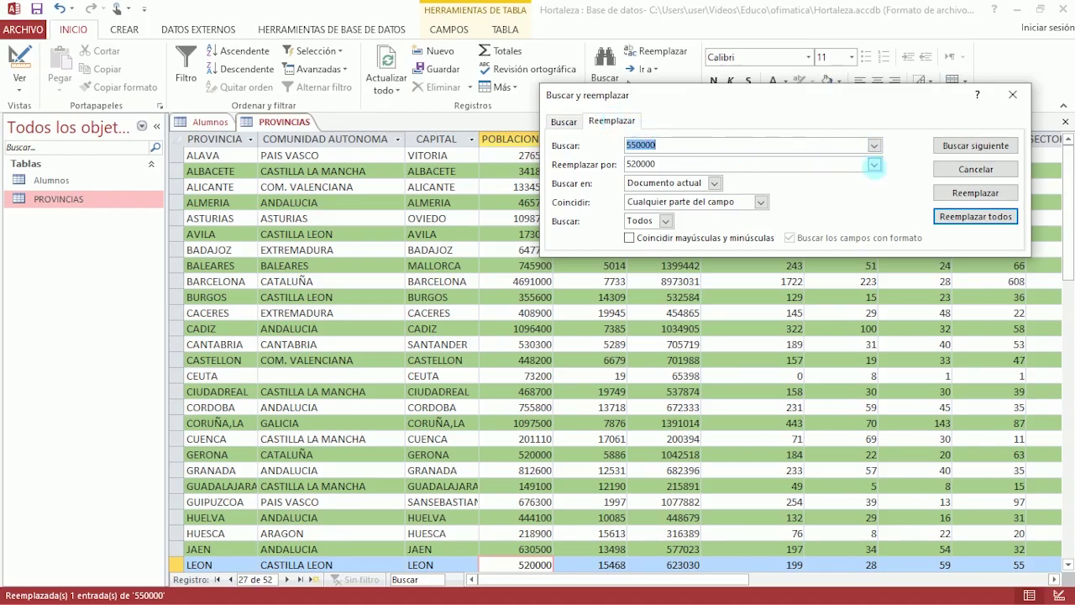
pyautogui.click(970, 173)
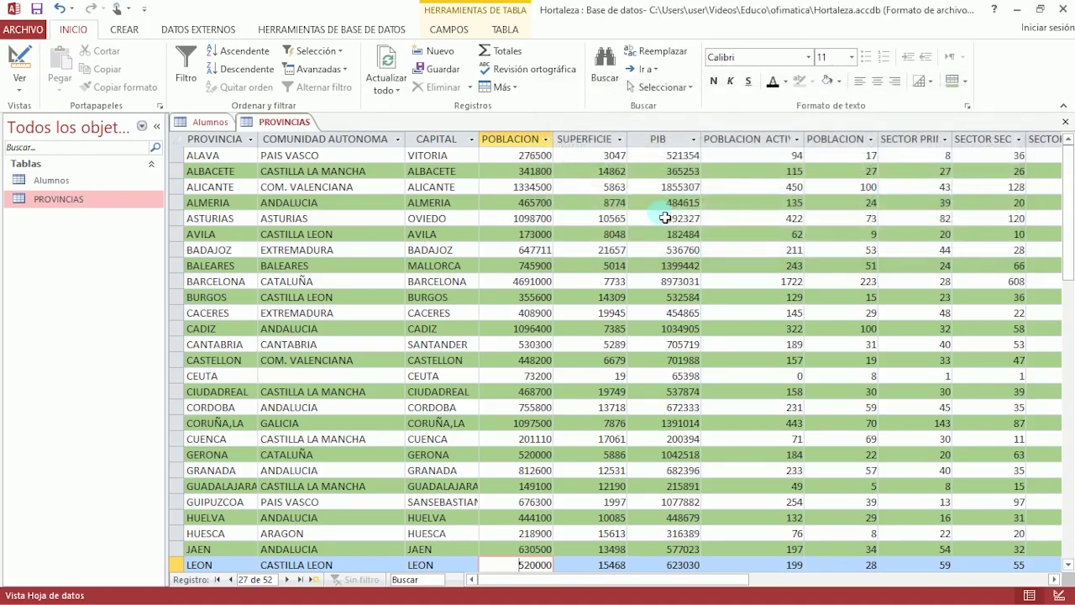
pyautogui.press('capslock')
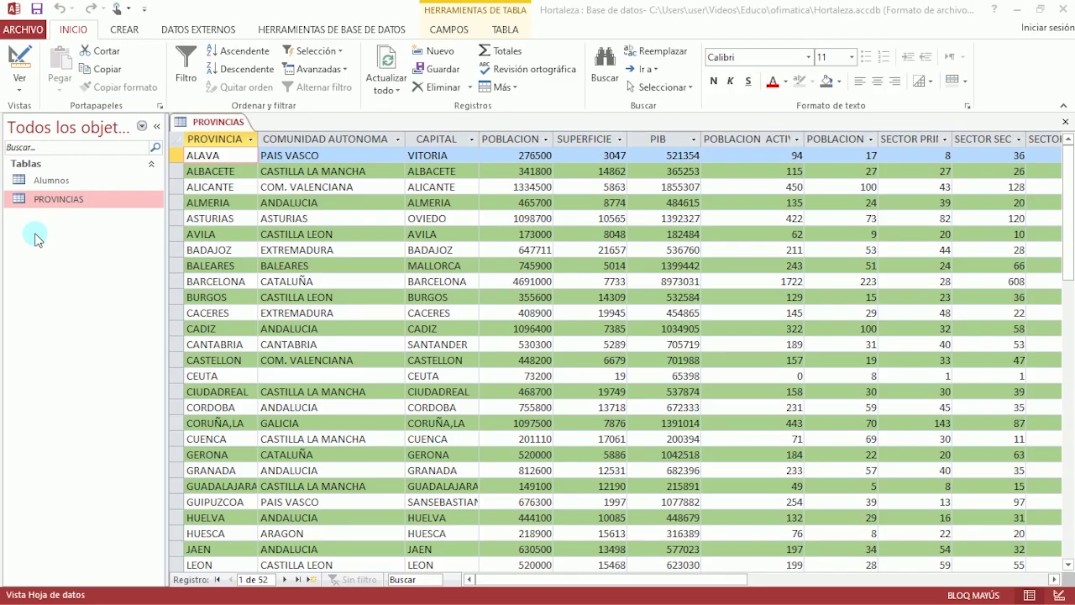
pyautogui.click(59, 205)
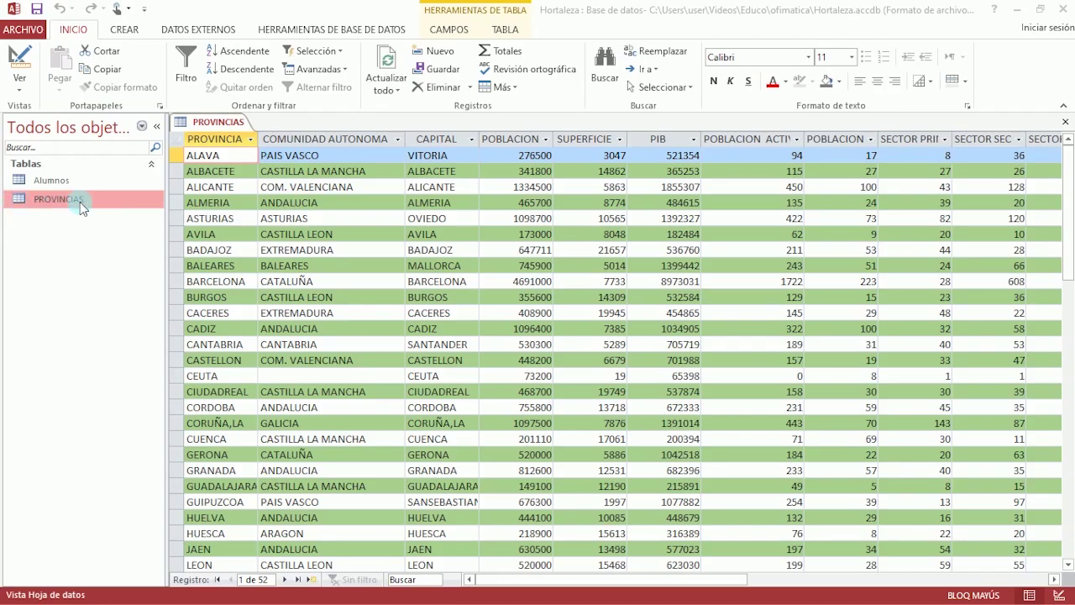
pyautogui.click(55, 183)
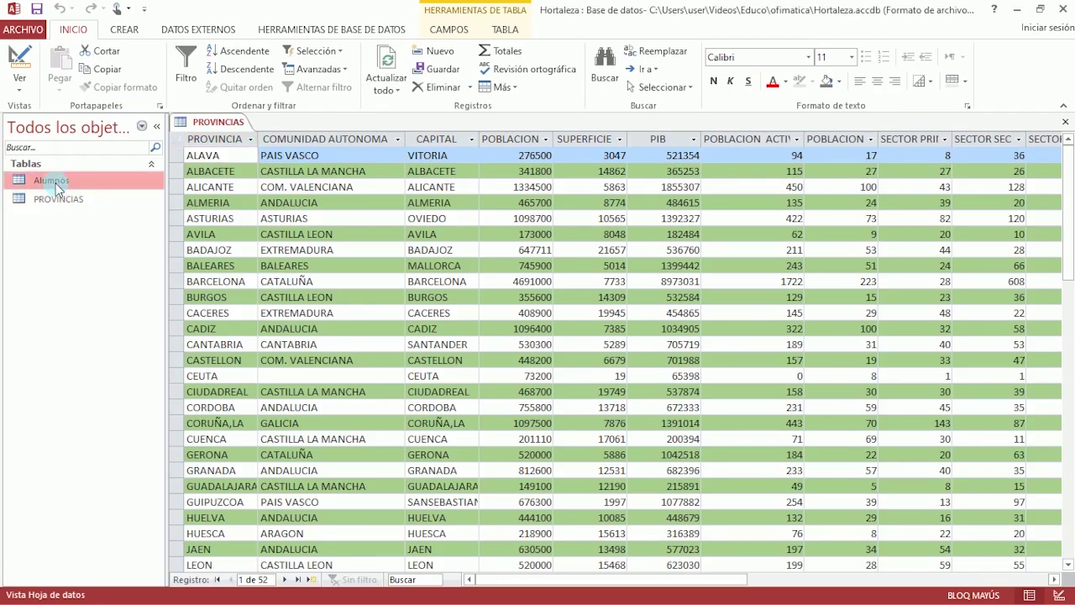
pyautogui.rightClick(57, 186)
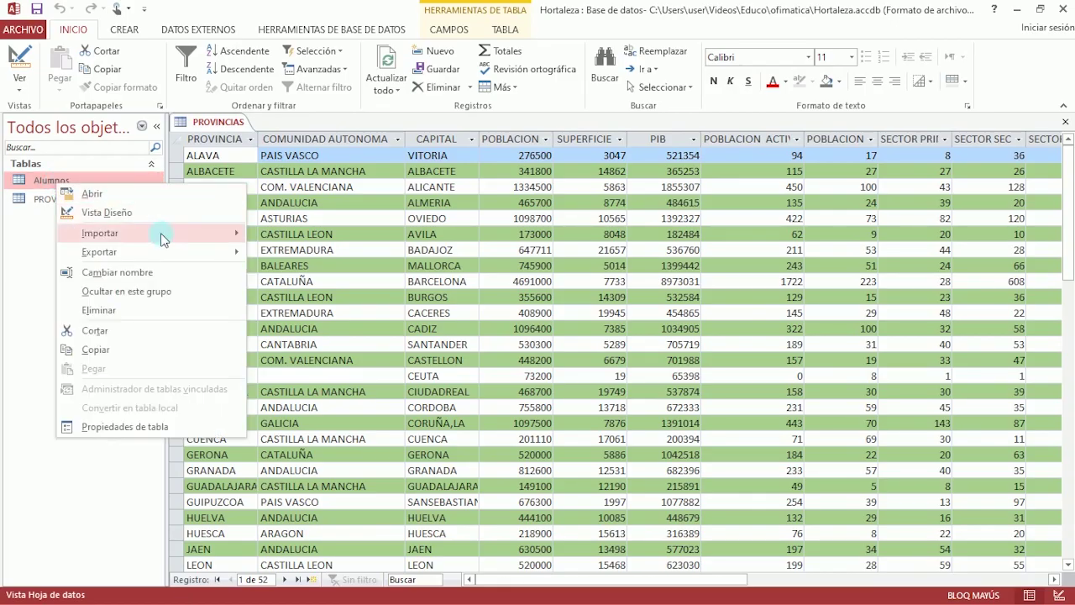
pyautogui.moveTo(164, 240)
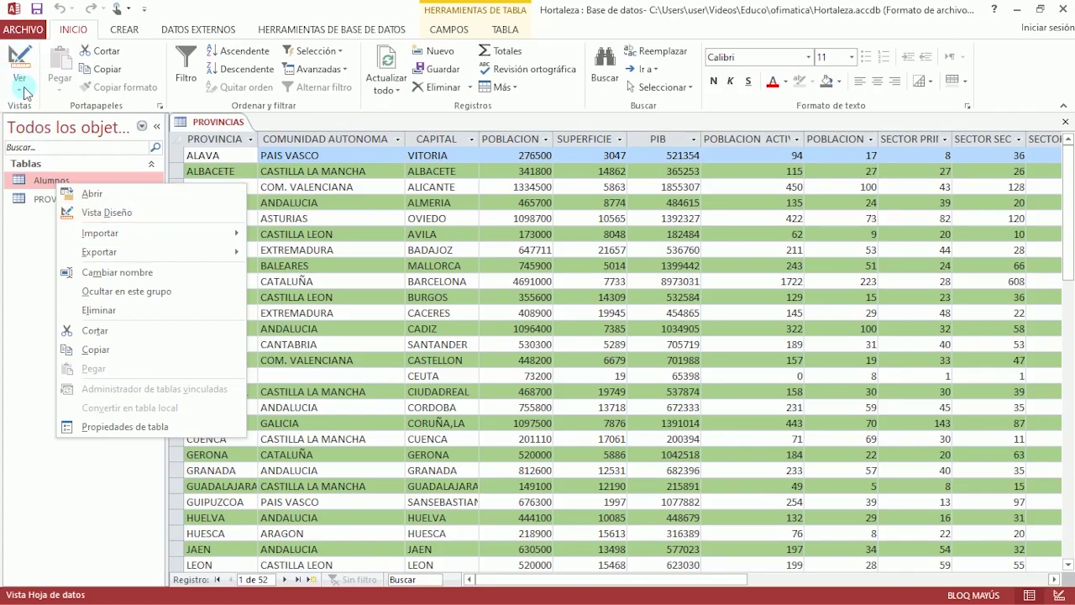
pyautogui.moveTo(117, 238)
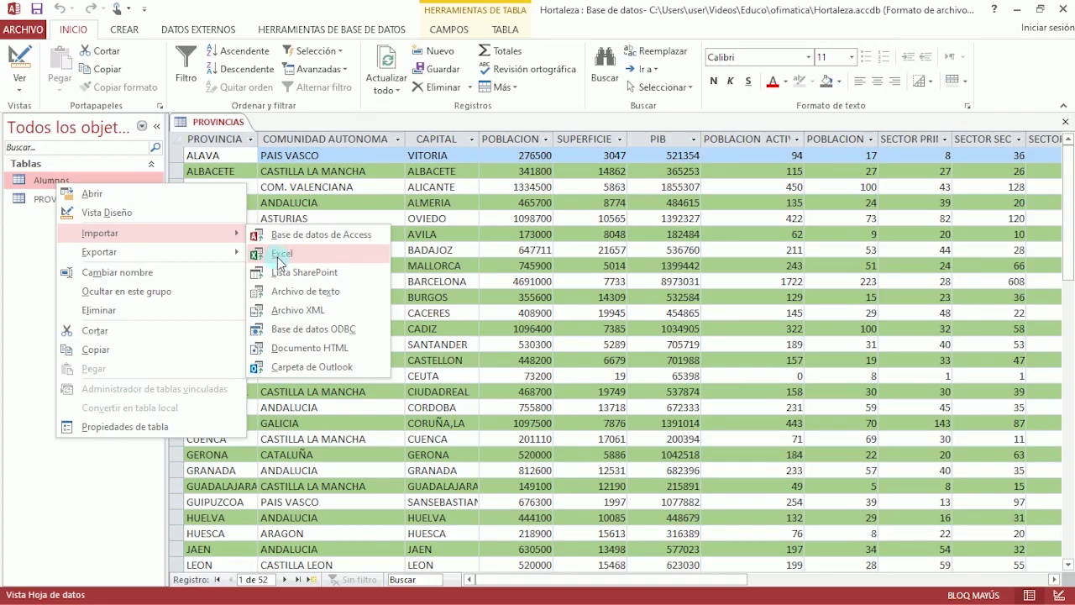
pyautogui.press('Escape')
# Step: Start an Excel import from the PROVINCIAS table and choose the workbook Libro1 in the ofimatica folder as the source file
pyautogui.click(71, 200)
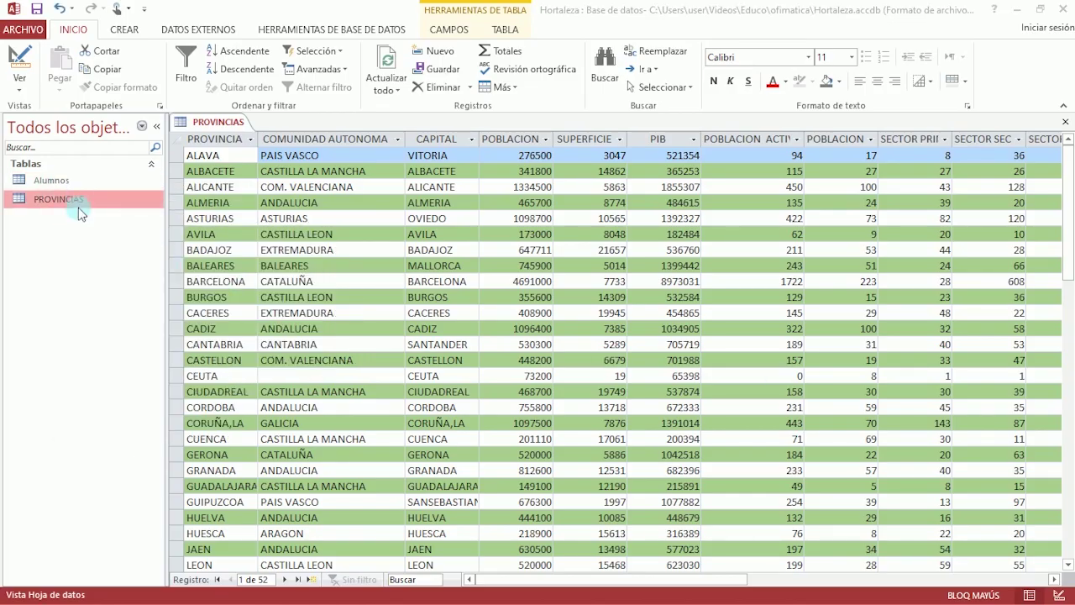
pyautogui.rightClick(79, 203)
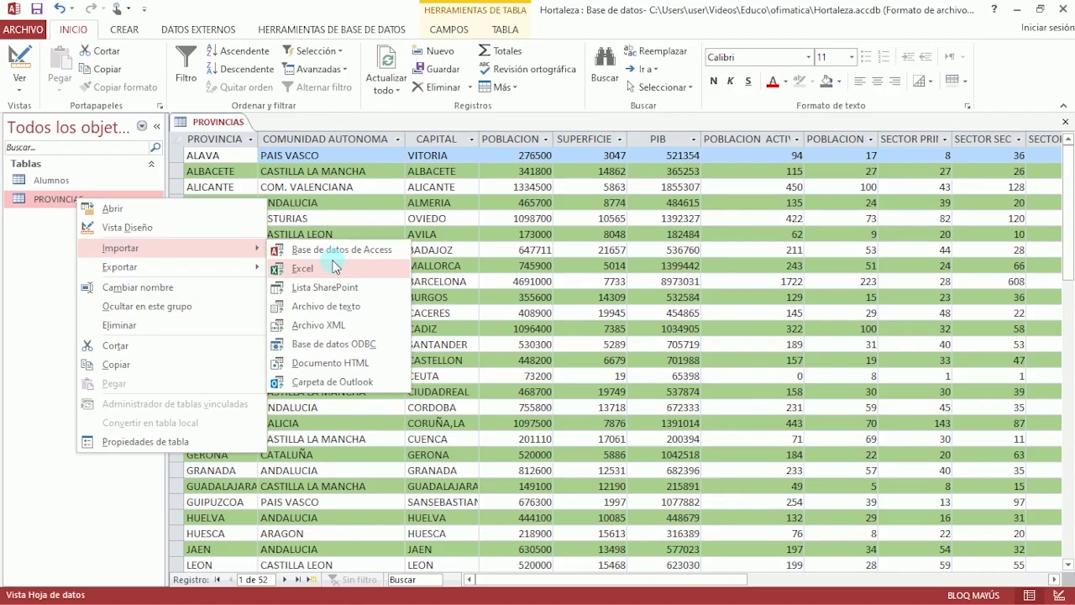
pyautogui.click(335, 268)
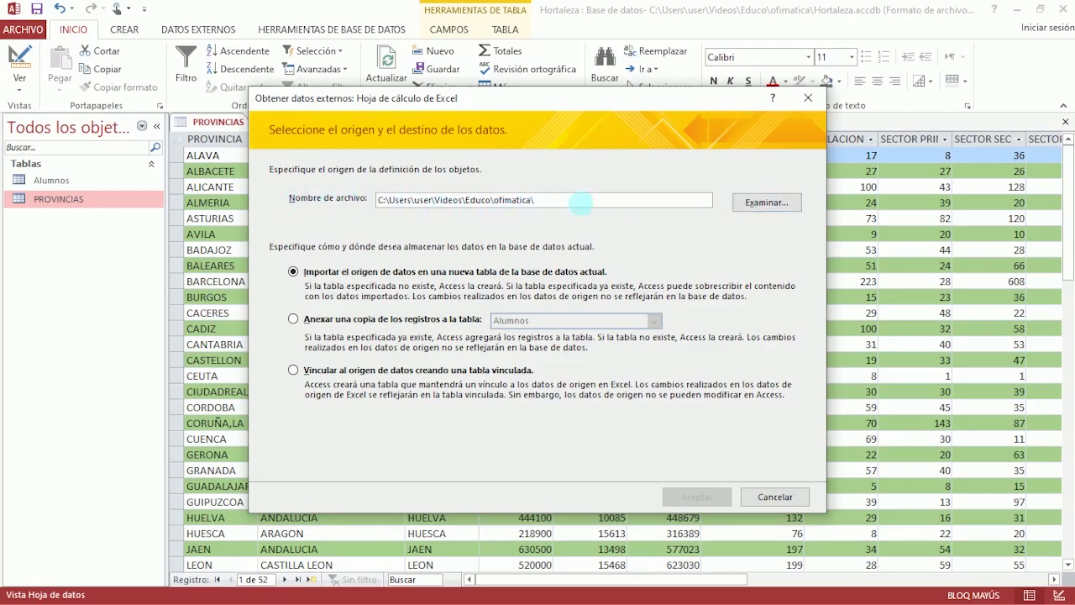
pyautogui.click(750, 206)
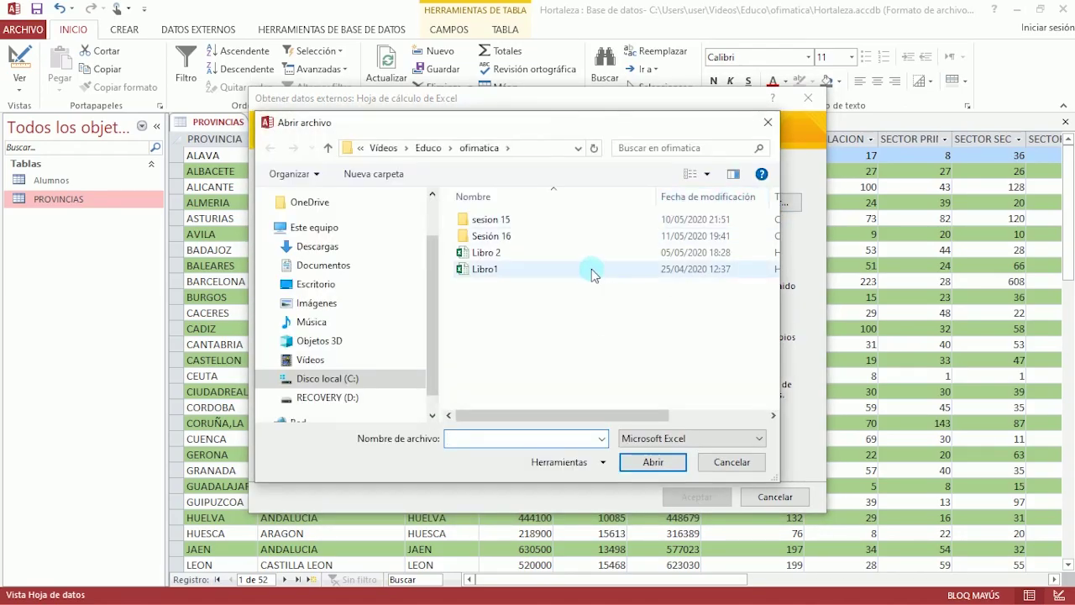
pyautogui.click(498, 254)
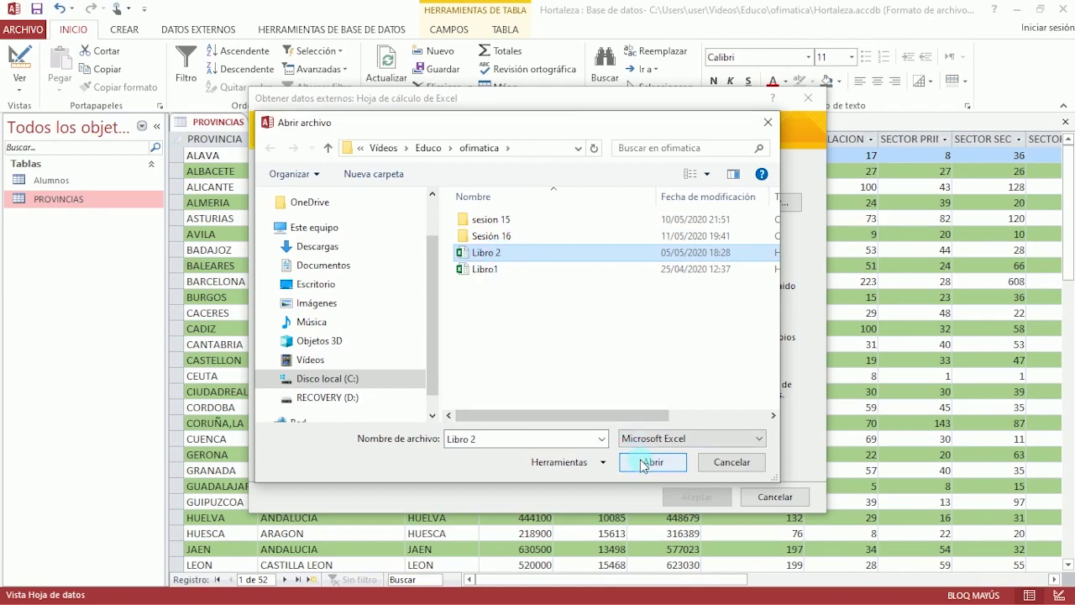
pyautogui.click(484, 269)
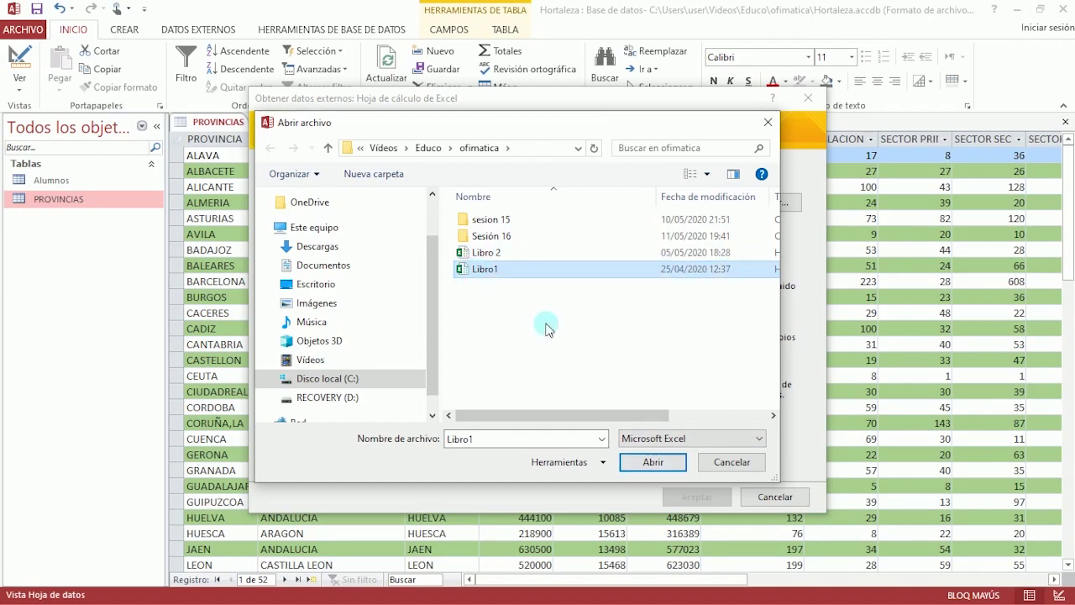
pyautogui.click(655, 463)
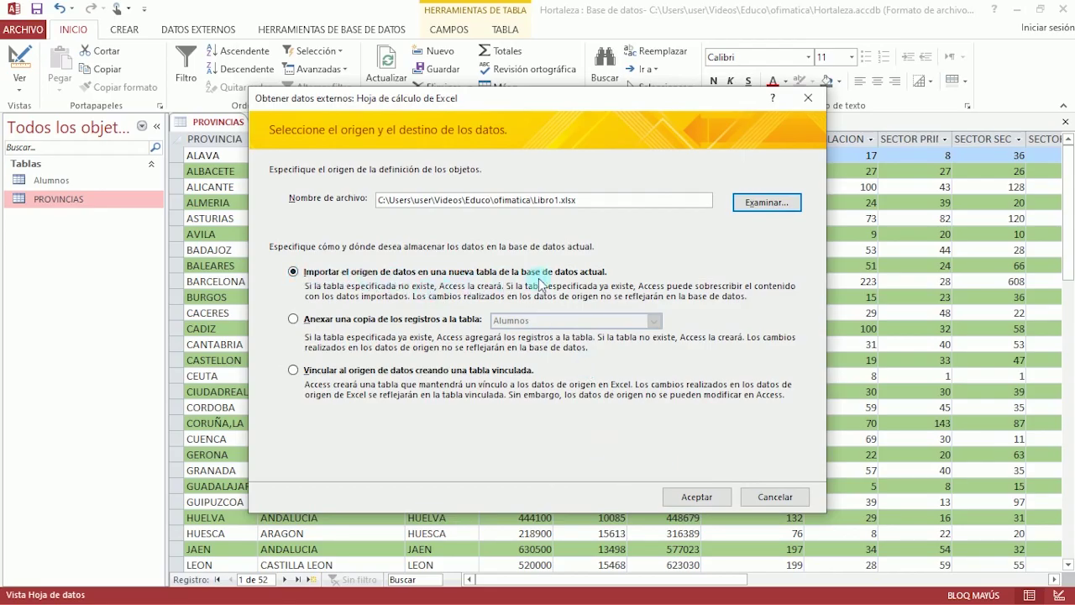
# Step: Set the import to store the source data in a new table of the current database and continue to the import wizard
pyautogui.click(301, 321)
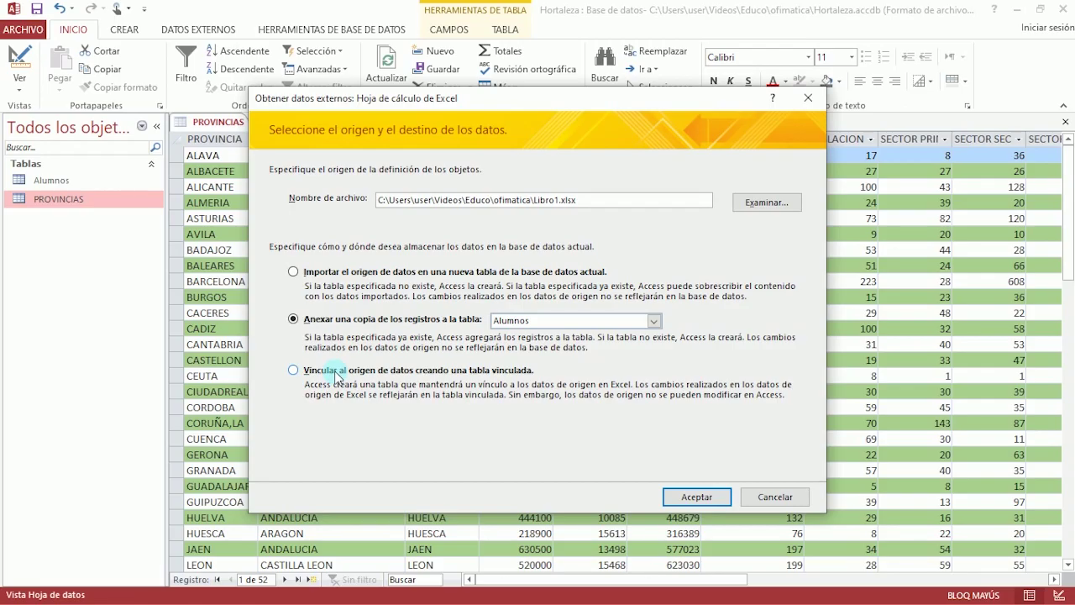
pyautogui.click(294, 272)
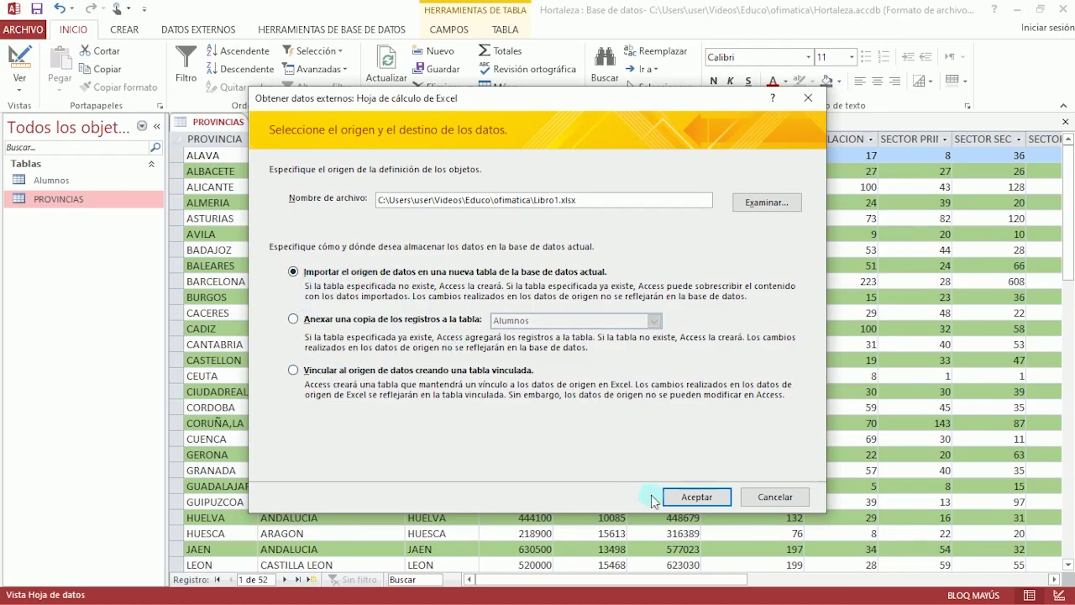
pyautogui.click(696, 497)
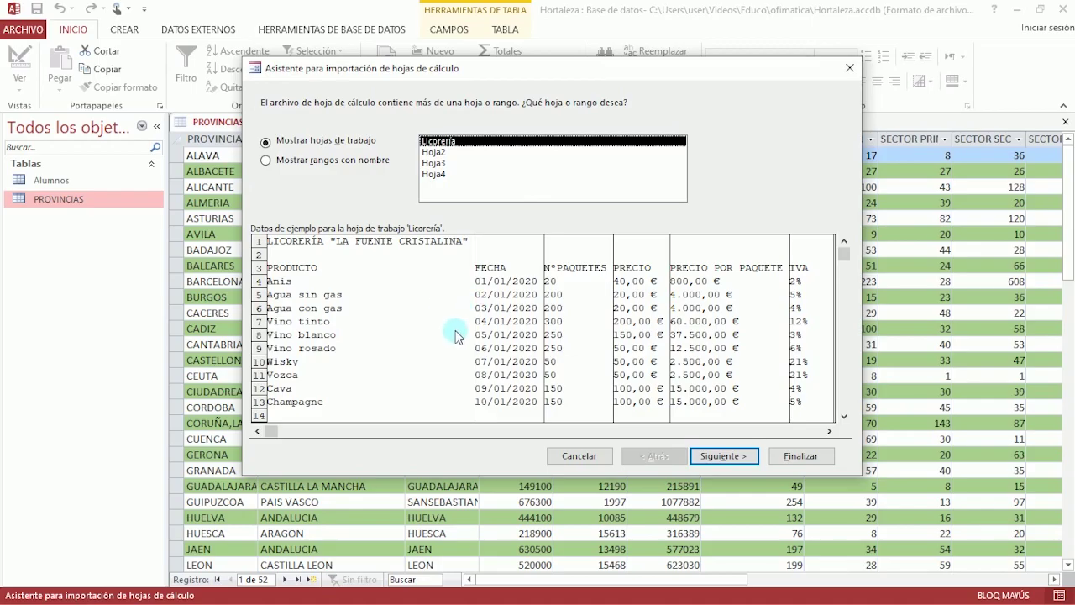
# Step: Preview the workbook's Hoja2, Hoja3 and Hoja4 sheets and its named ranges, and return to the worksheet list
pyautogui.click(433, 153)
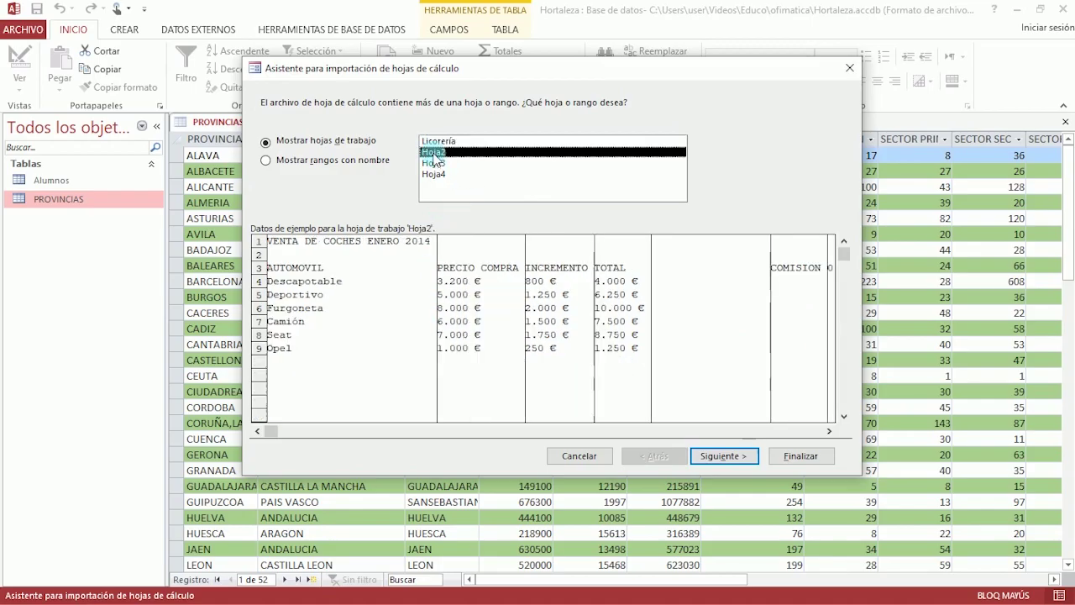
pyautogui.click(434, 163)
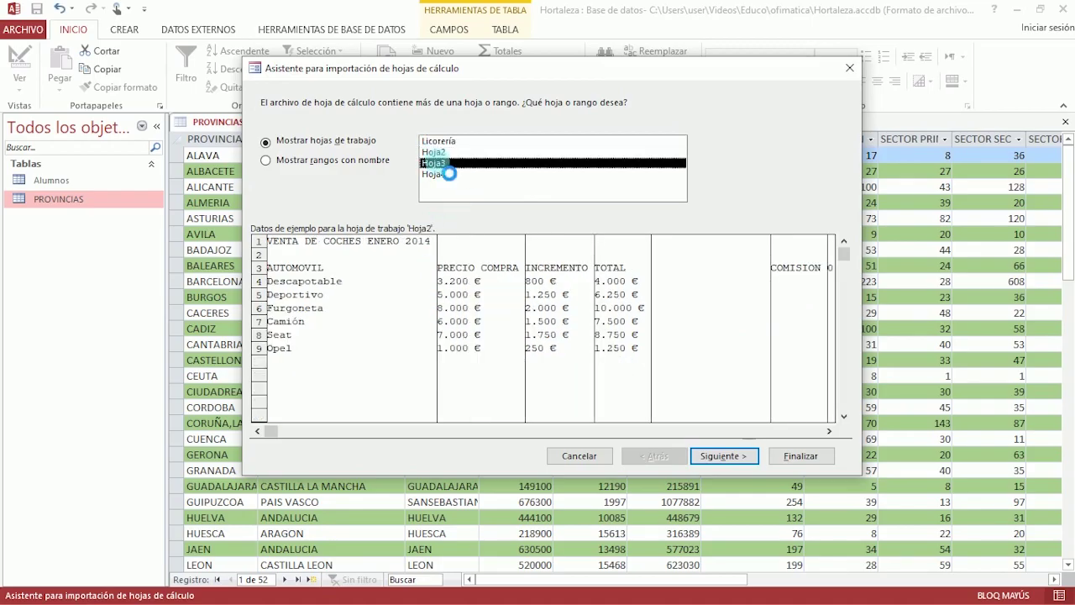
pyautogui.click(436, 176)
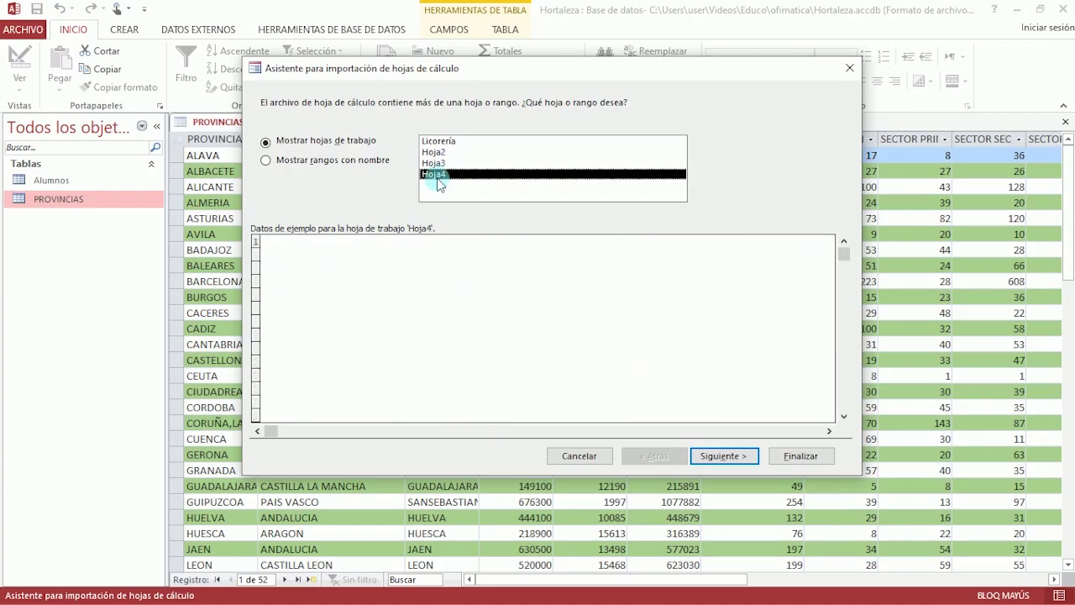
pyautogui.click(434, 163)
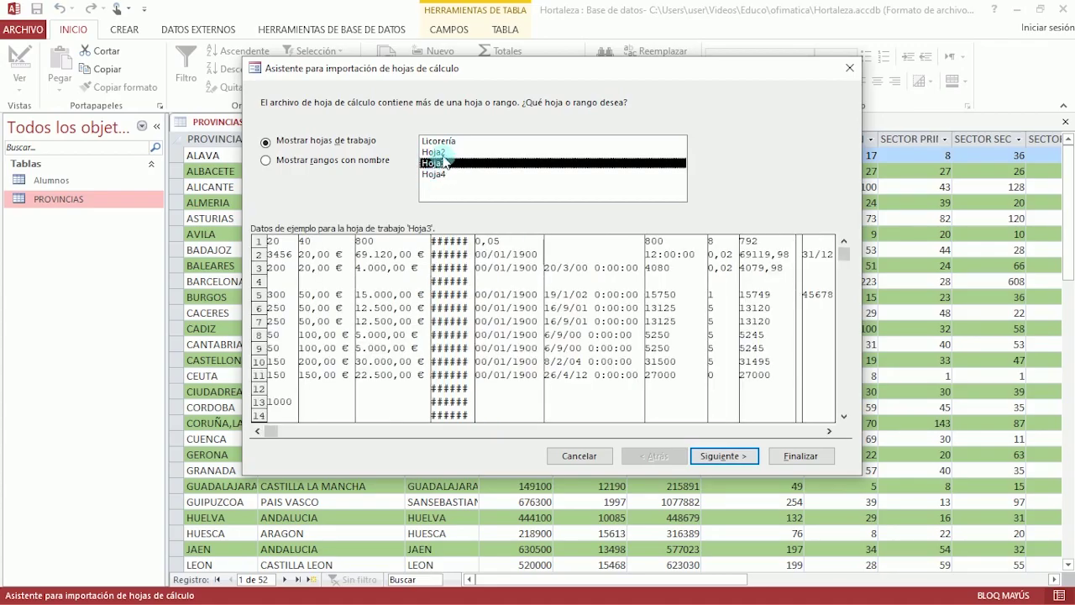
pyautogui.click(446, 154)
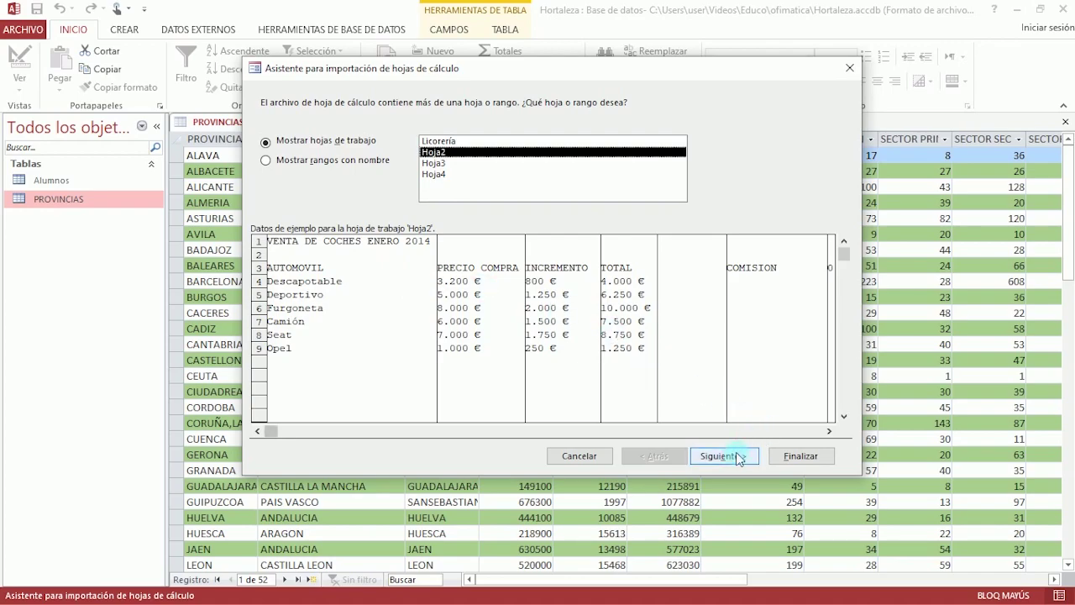
pyautogui.click(266, 160)
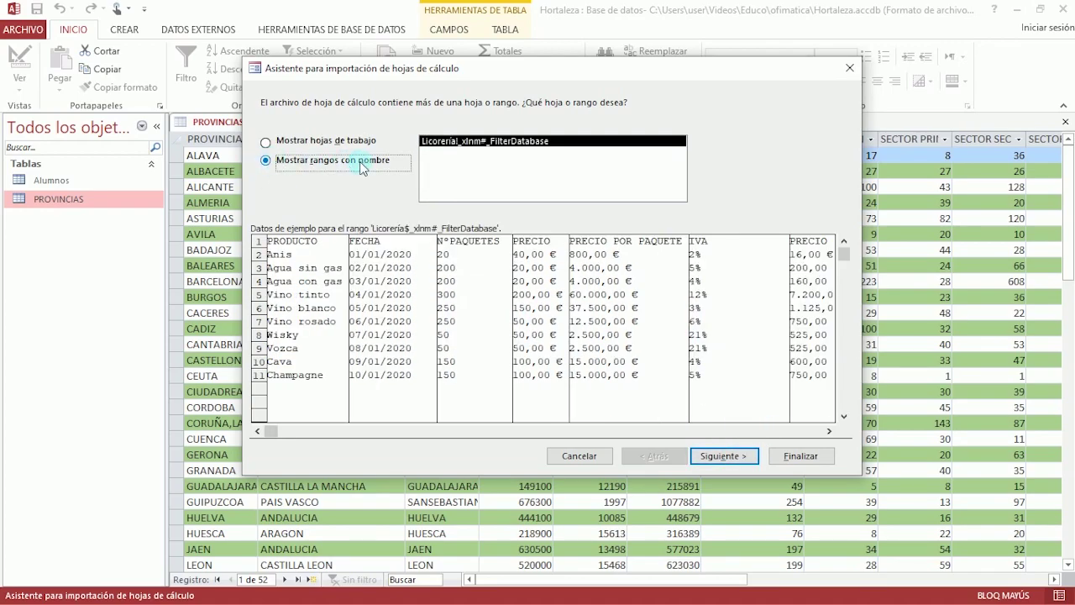
pyautogui.click(266, 142)
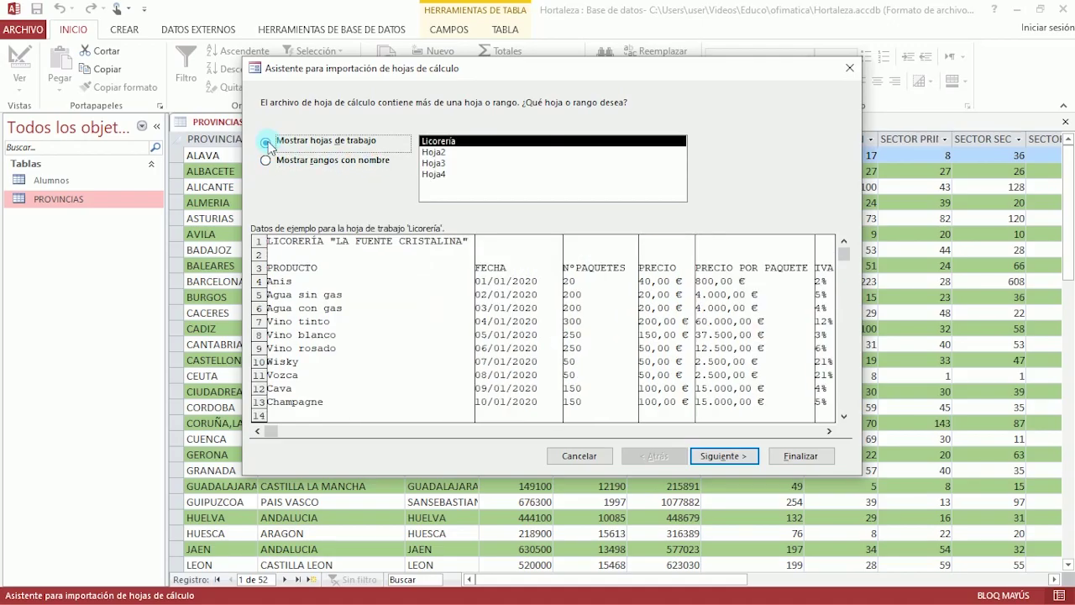
# Step: Choose the Hoja2 worksheet as the data to import and use its first row as column headings
pyautogui.click(430, 152)
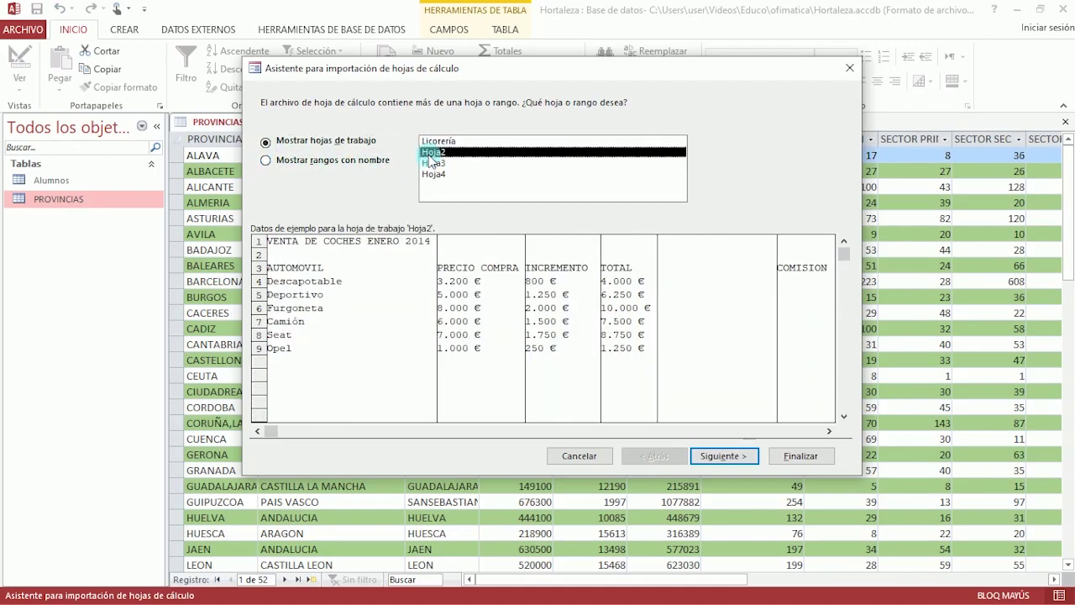
pyautogui.click(716, 453)
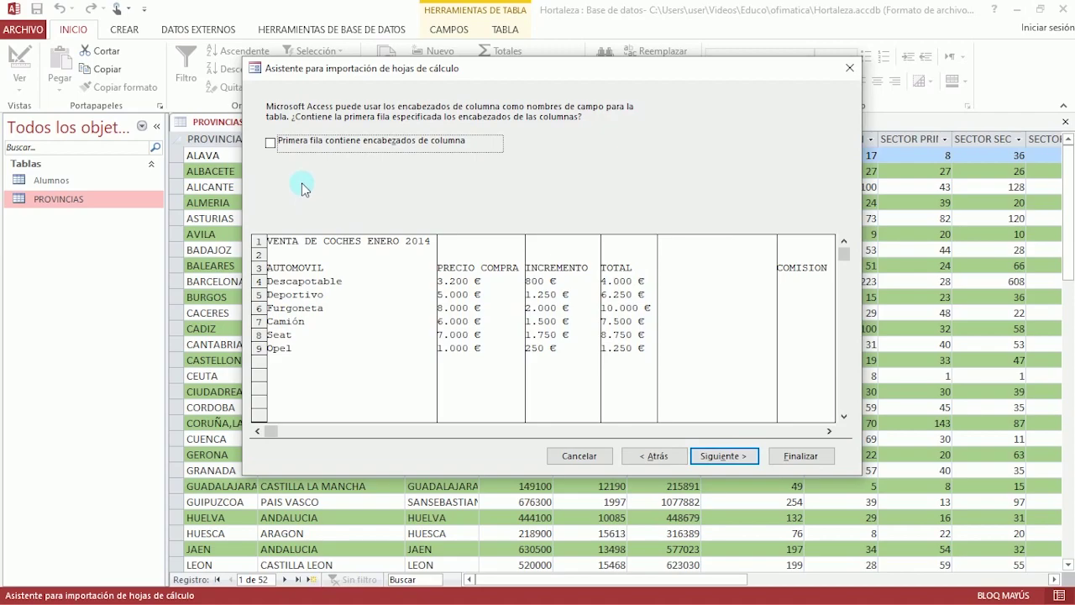
pyautogui.click(274, 150)
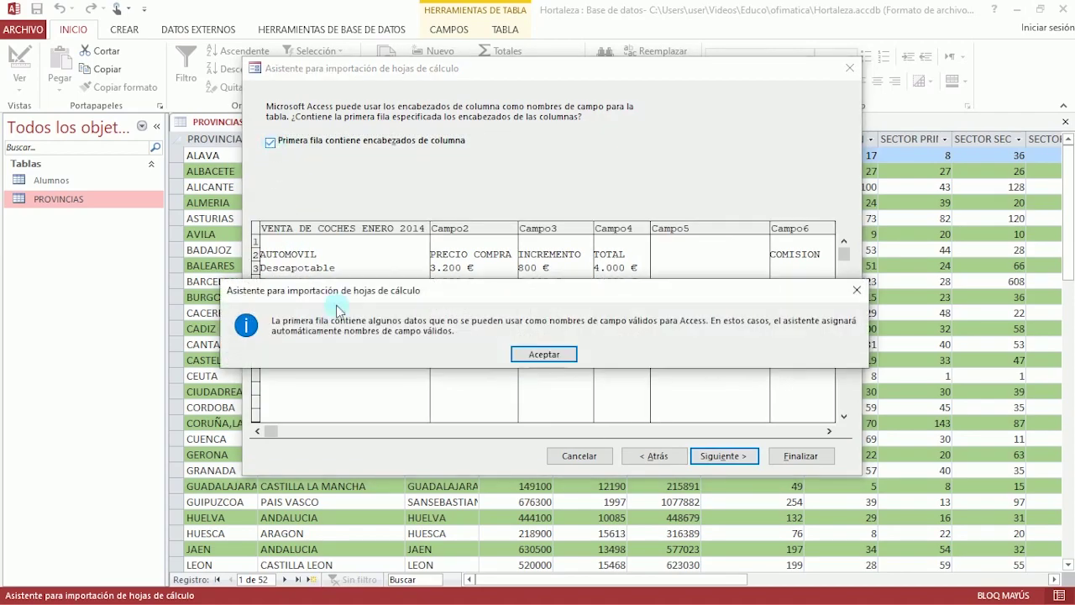
pyautogui.click(543, 356)
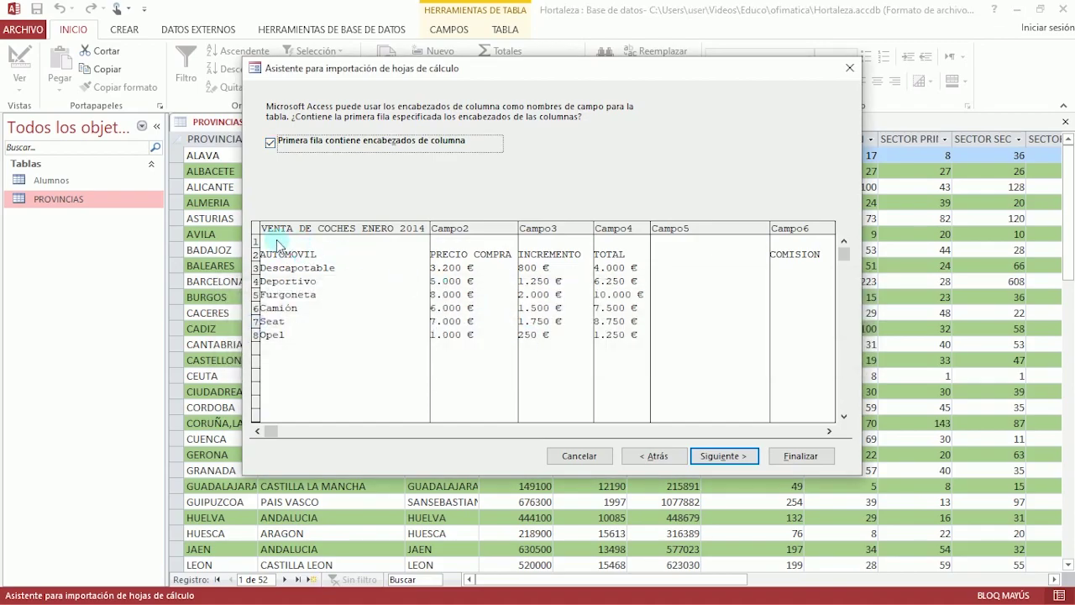
pyautogui.click(713, 457)
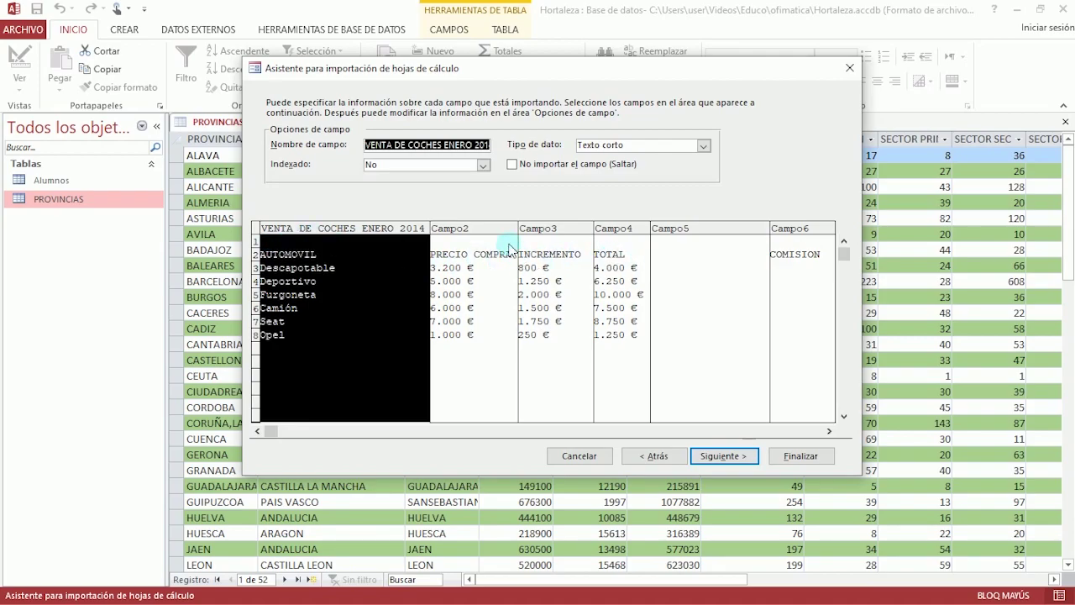
# Step: Import the sheet into the table Hoja2 with a primary key added by Access, without saving the import steps
pyautogui.click(728, 456)
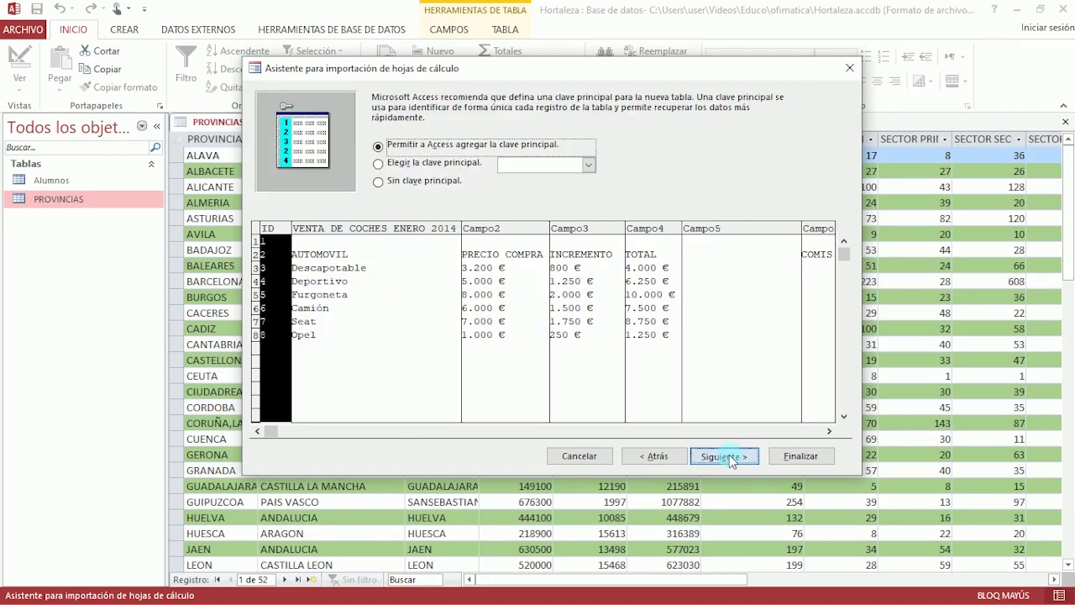
pyautogui.click(725, 456)
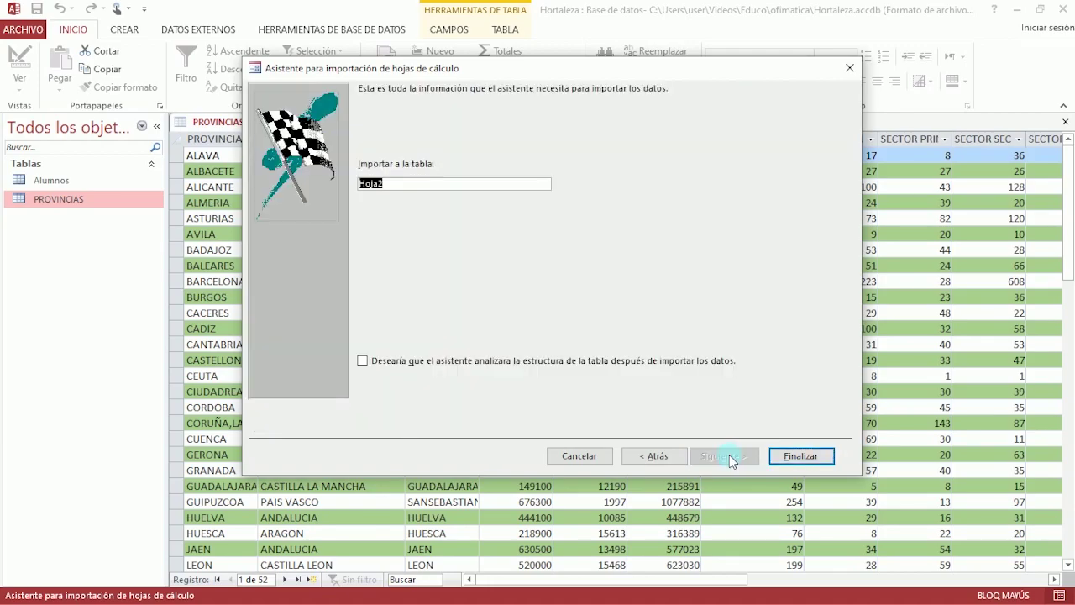
pyautogui.click(804, 456)
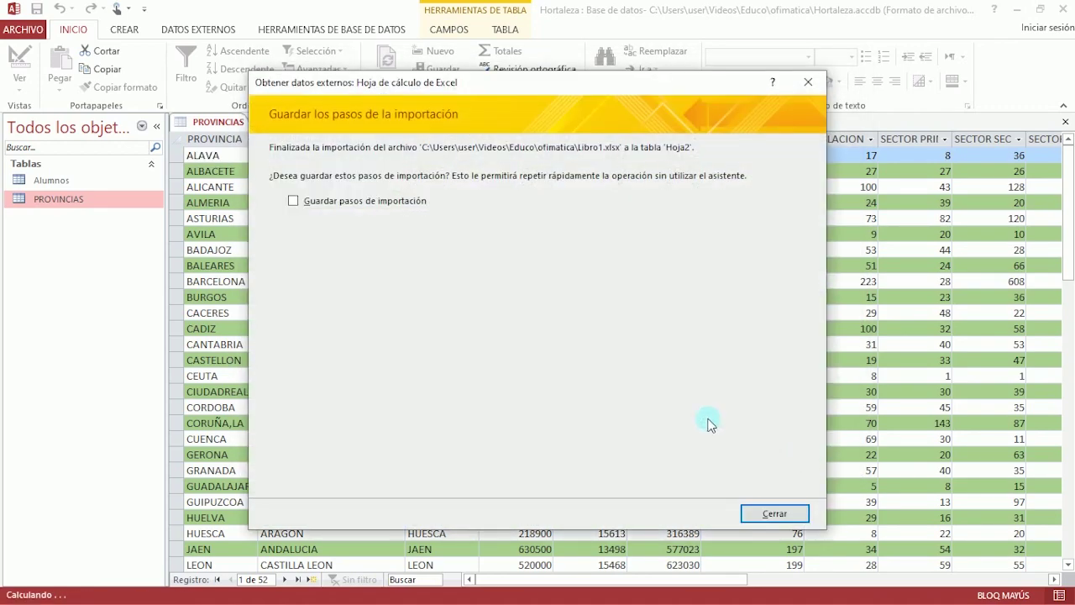
pyautogui.click(771, 513)
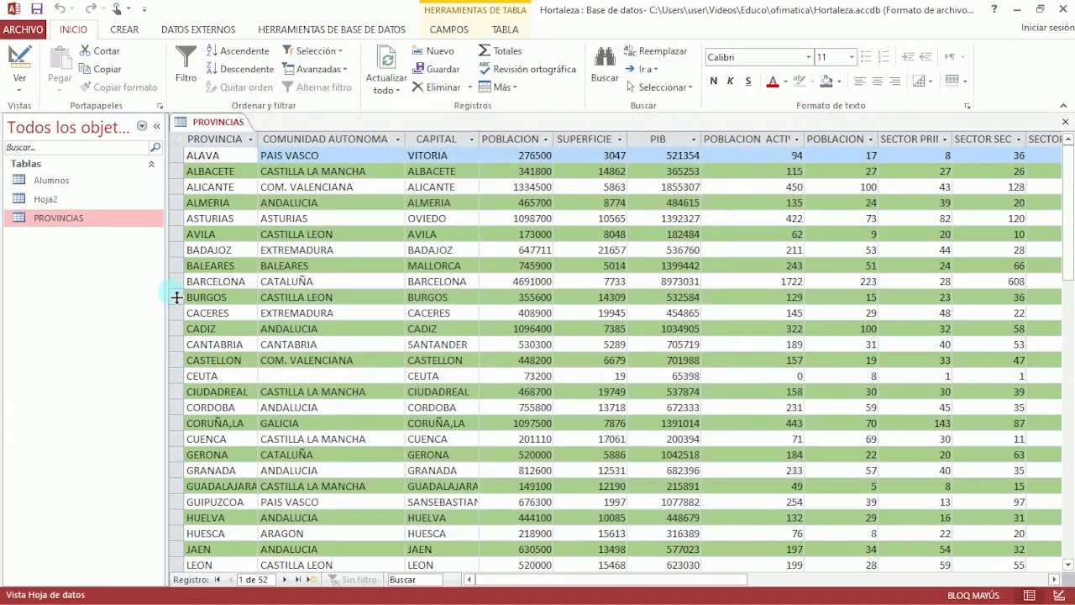
# Step: Open the imported Hoja2 table, widen its VENTA DE COCHES ENERO 2014 column and select the AUTOMOVIL record
pyautogui.click(76, 202)
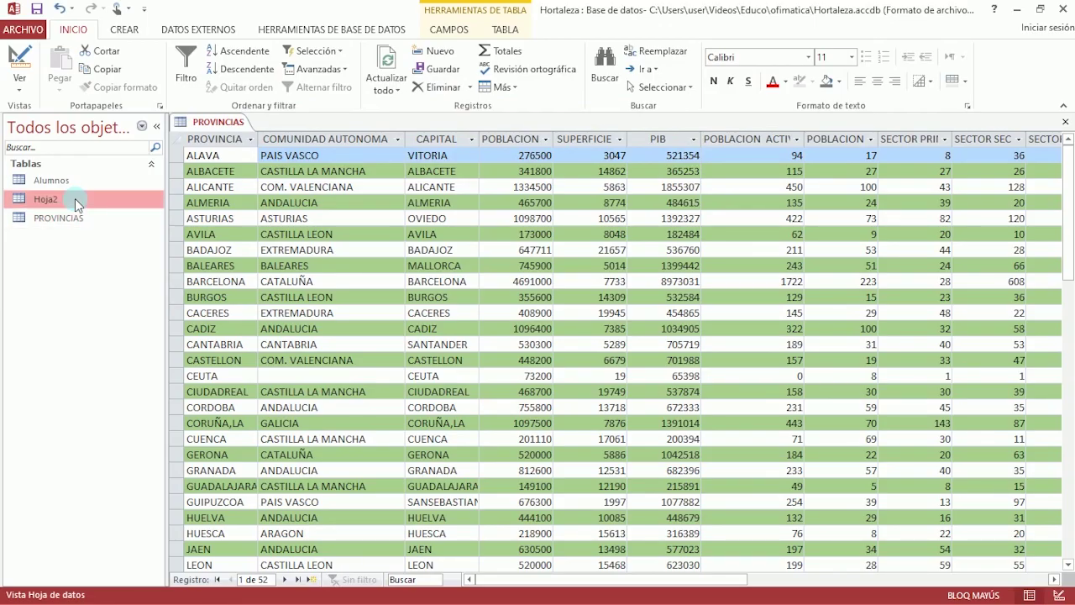
pyautogui.doubleClick(75, 198)
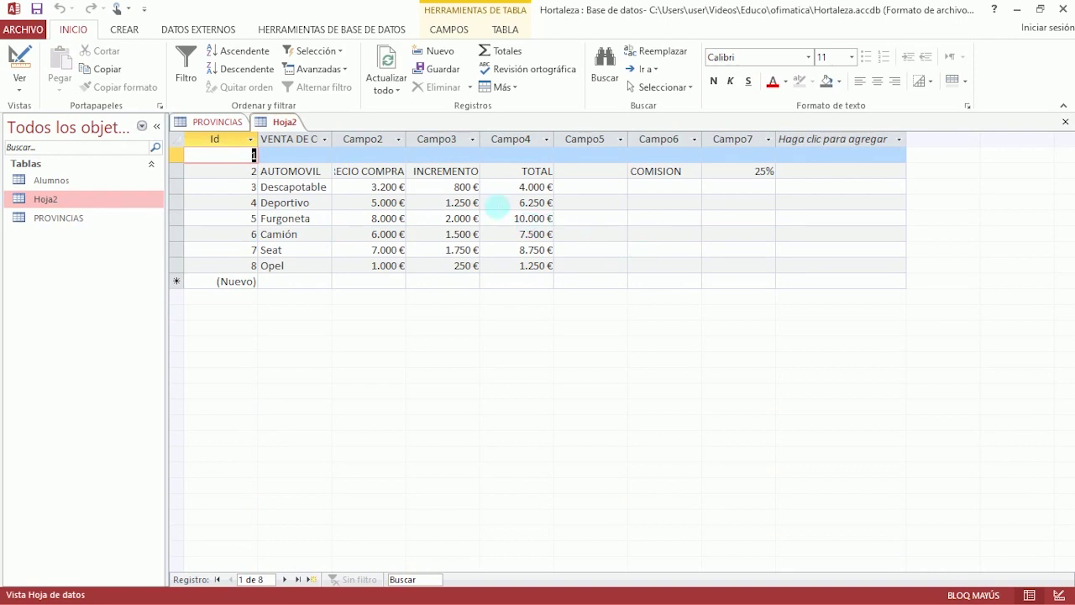
pyautogui.moveTo(341, 147); pyautogui.dragTo(375, 146)
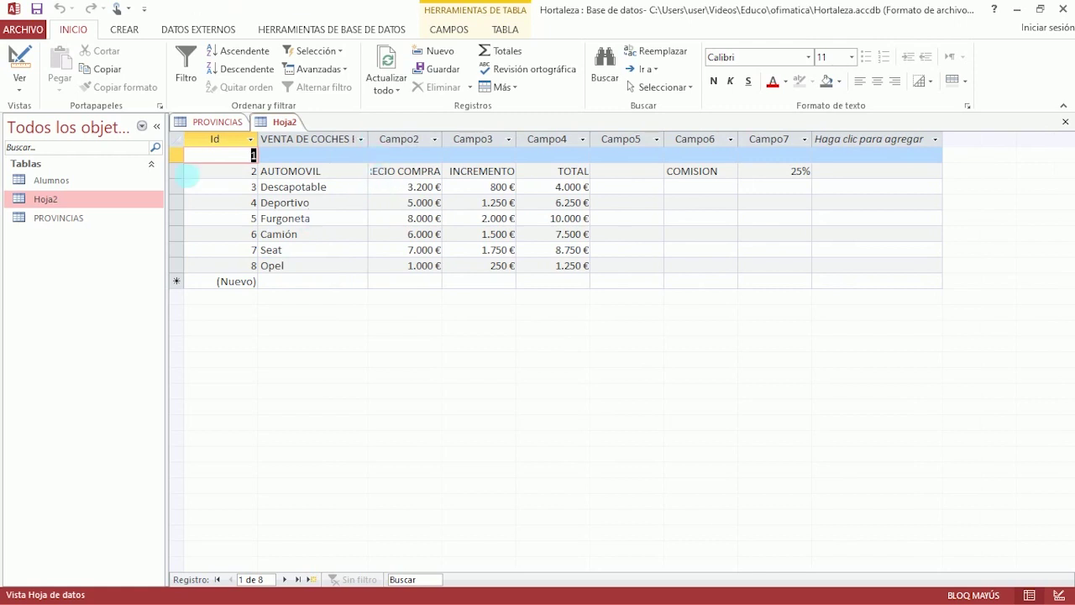
pyautogui.click(187, 176)
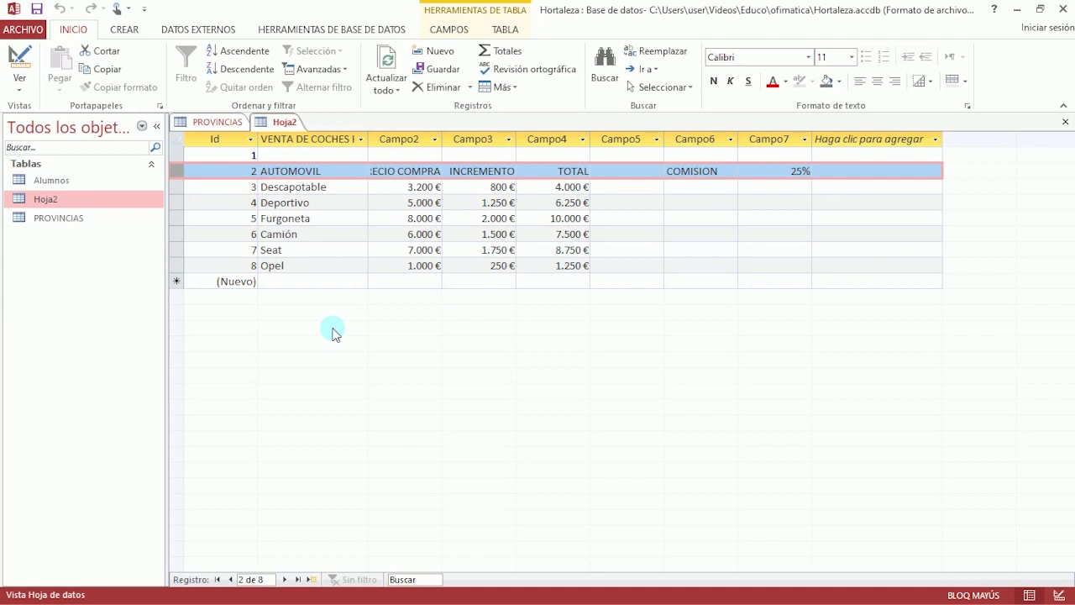
pyautogui.rightClick(81, 203)
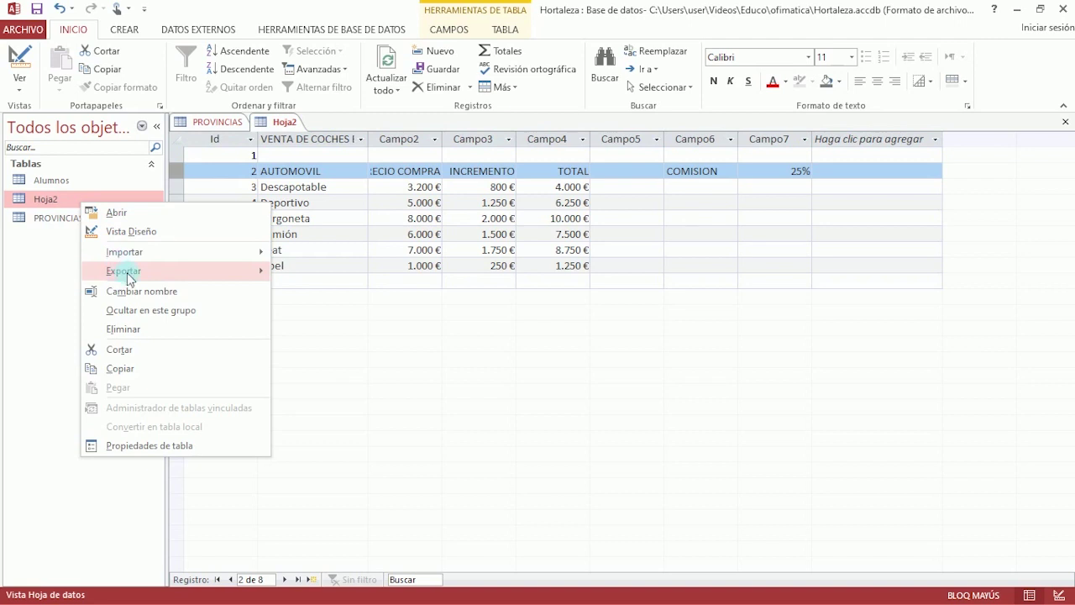
pyautogui.click(128, 275)
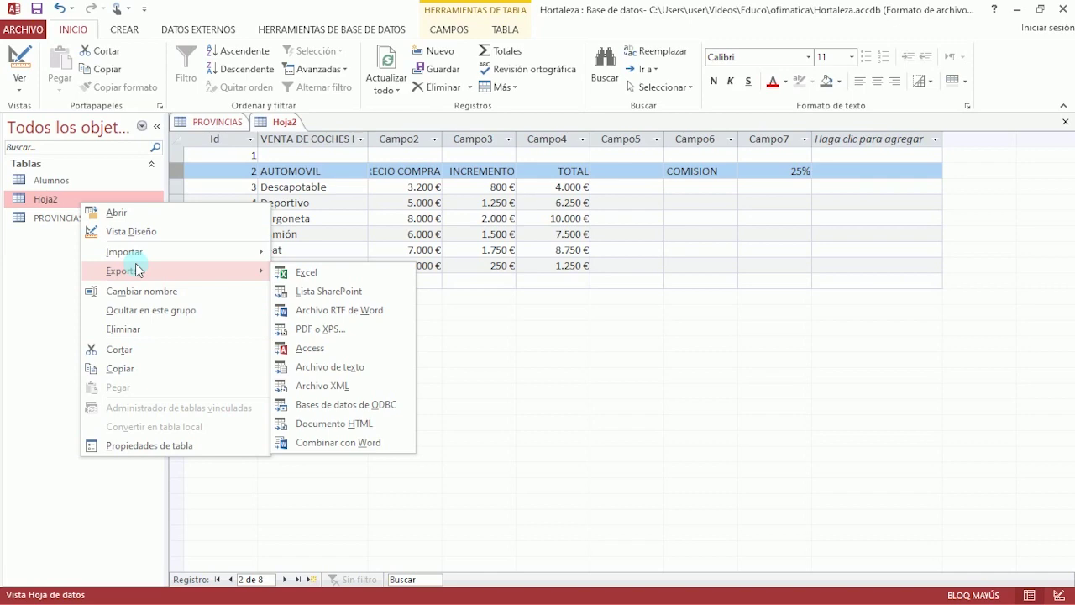
pyautogui.click(495, 338)
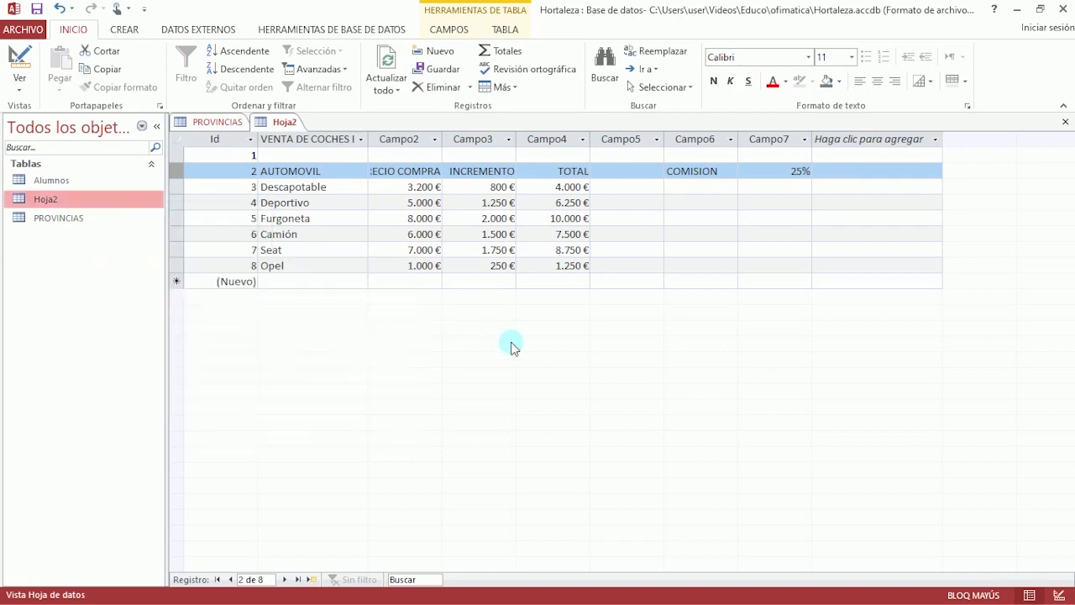
# Step: Try to rename the Hoja2 table while it is still open
pyautogui.rightClick(48, 209)
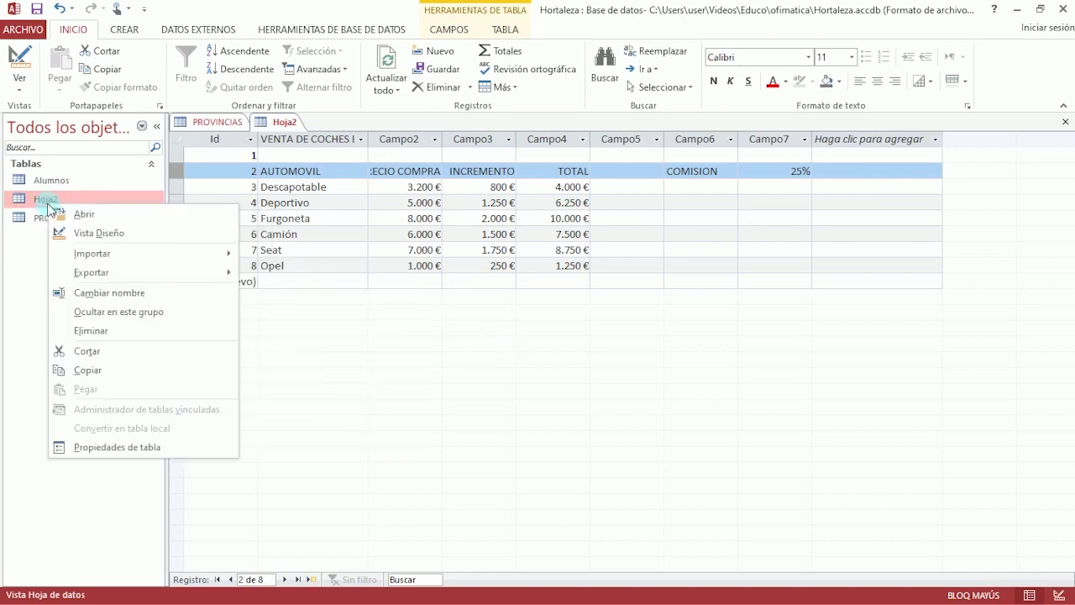
pyautogui.click(115, 292)
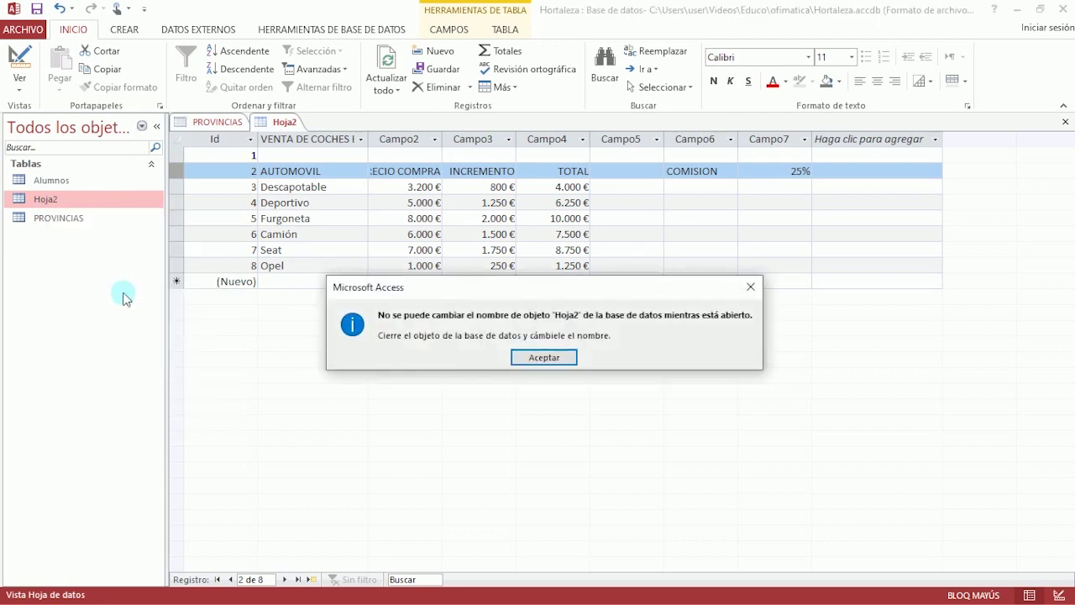
pyautogui.click(543, 356)
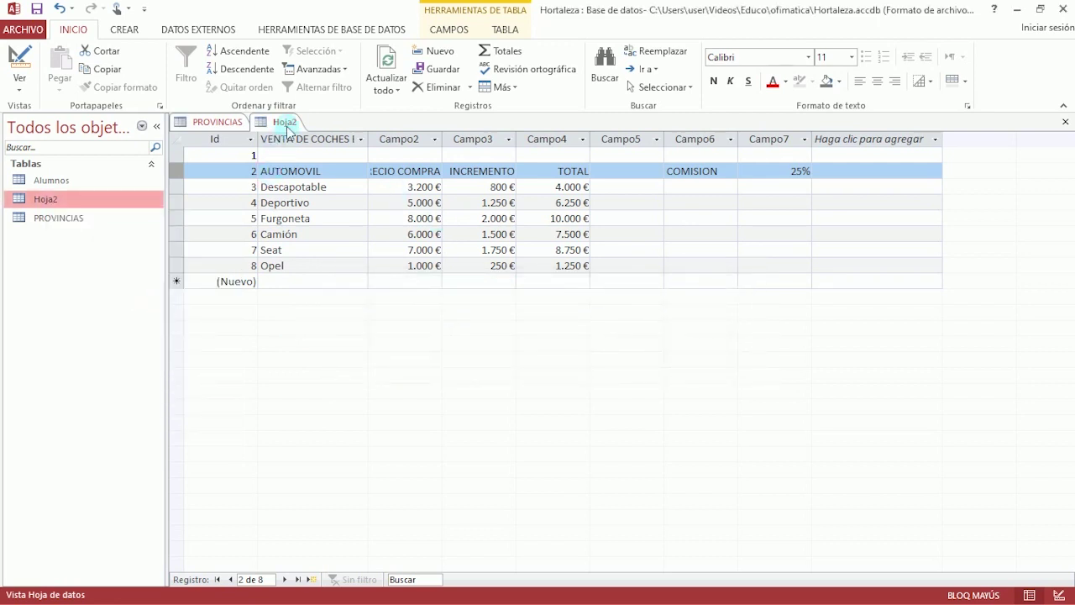
# Step: Close the Hoja2 table, saving its design changes, and rename it as Excell
pyautogui.click(1064, 122)
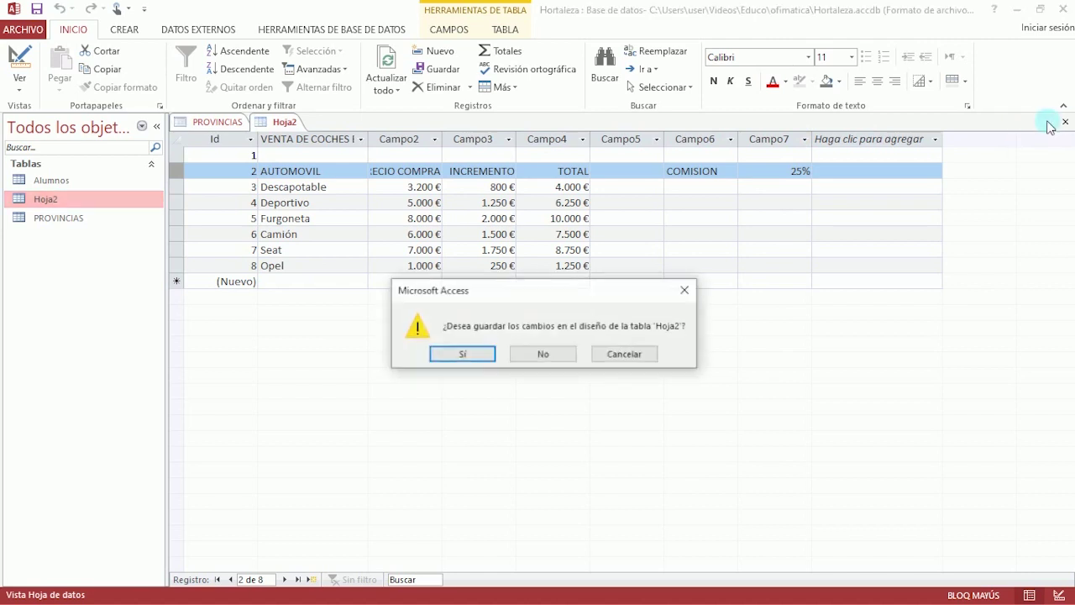
pyautogui.click(485, 352)
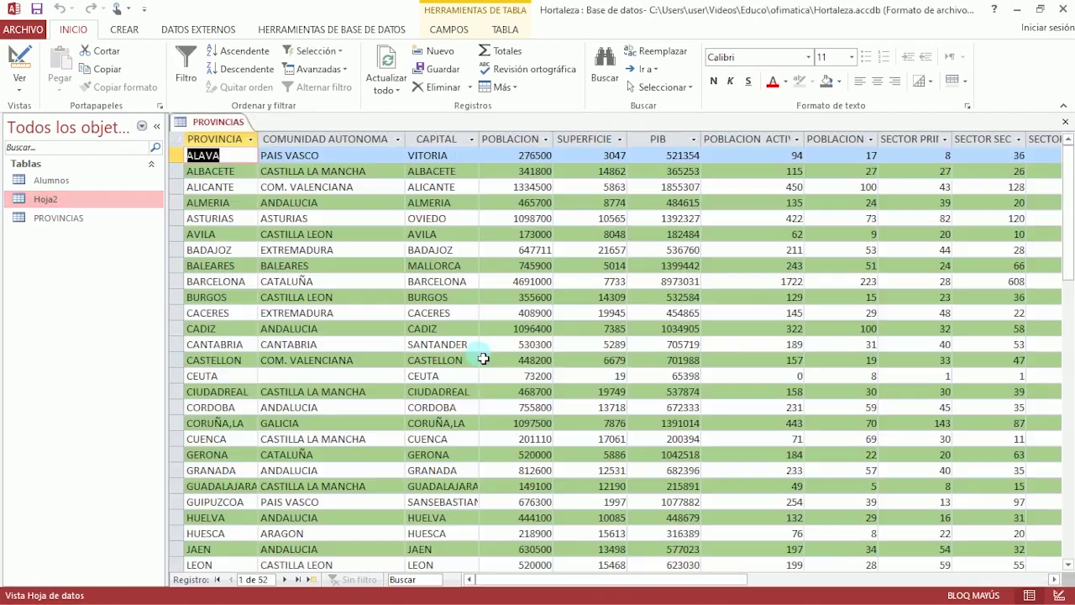
pyautogui.rightClick(50, 199)
pyautogui.click(121, 284)
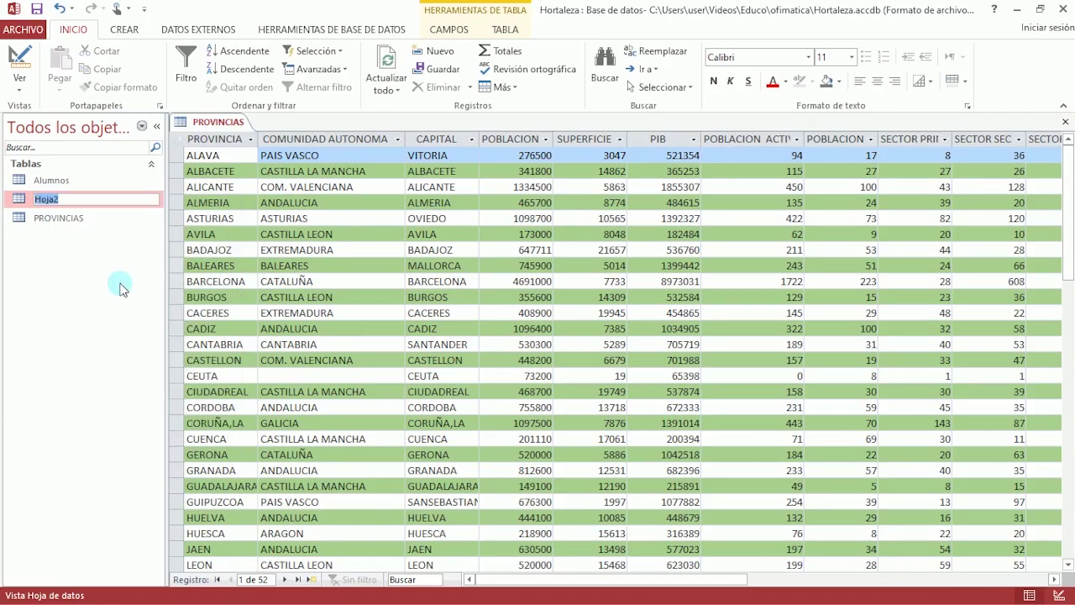
pyautogui.write('Excell')
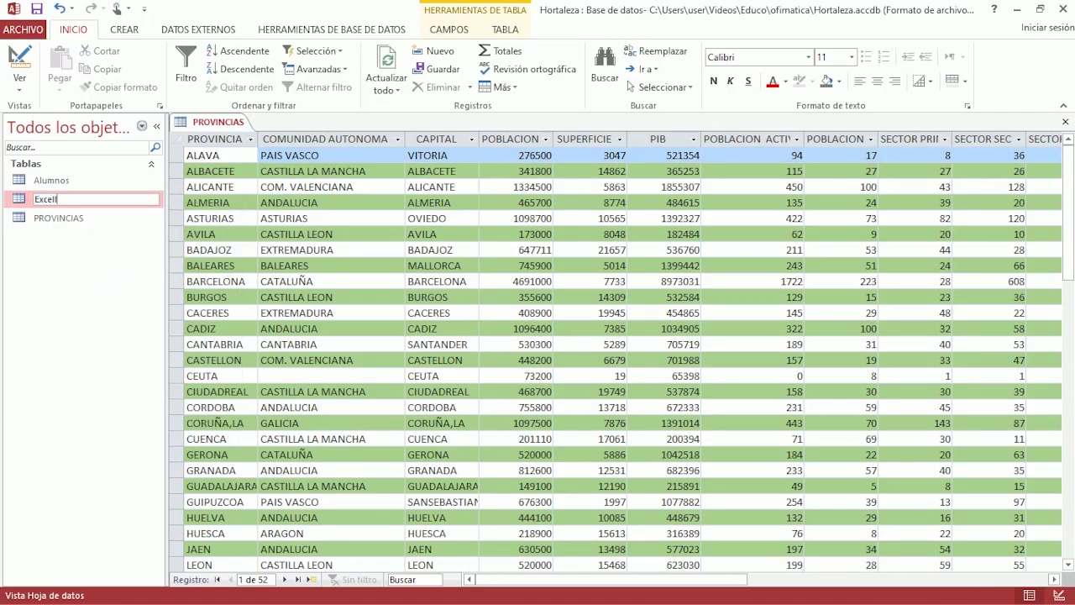
pyautogui.press('Return')
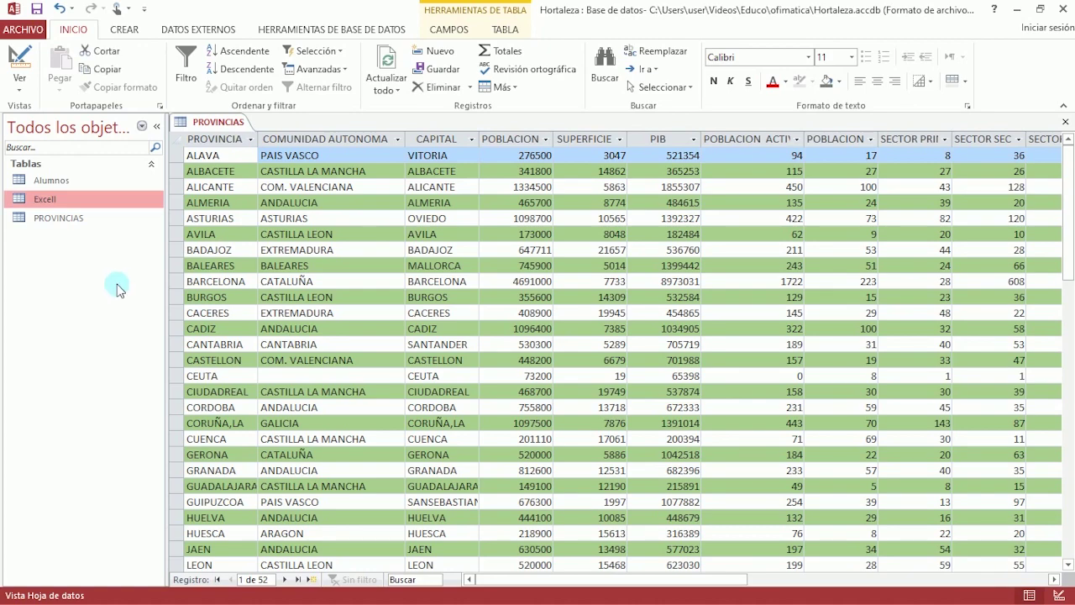
pyautogui.rightClick(71, 206)
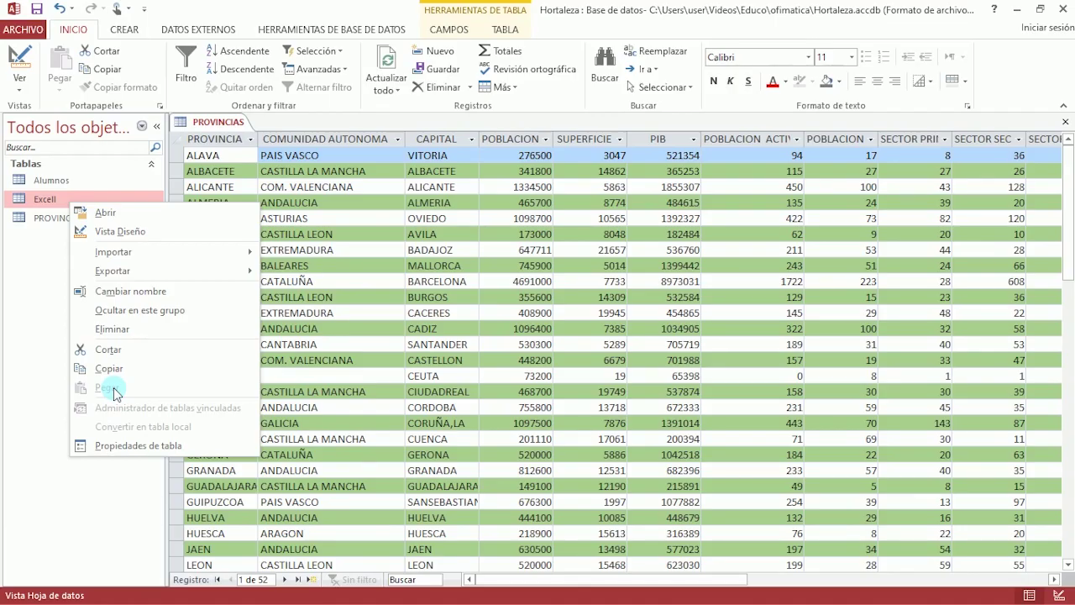
pyautogui.click(42, 278)
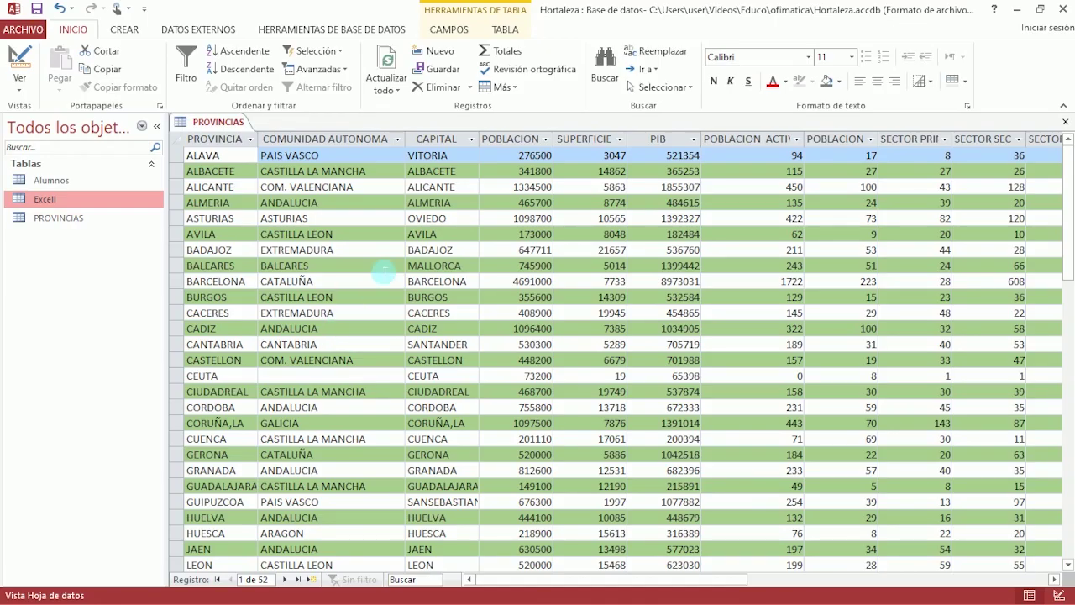
pyautogui.scroll(-7, 383, 274)
pyautogui.scroll(6, 382, 276)
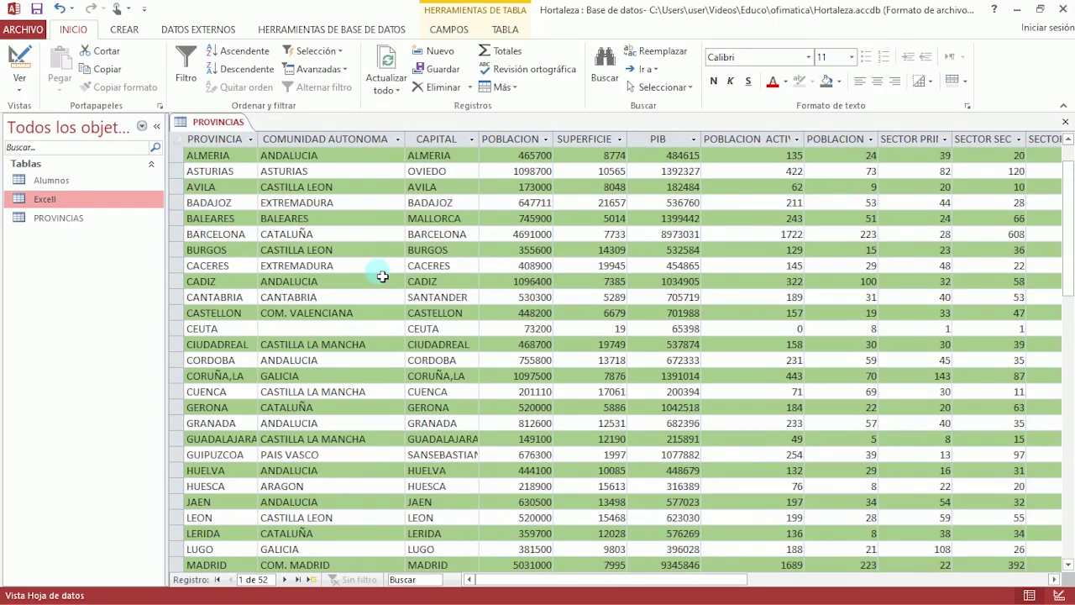